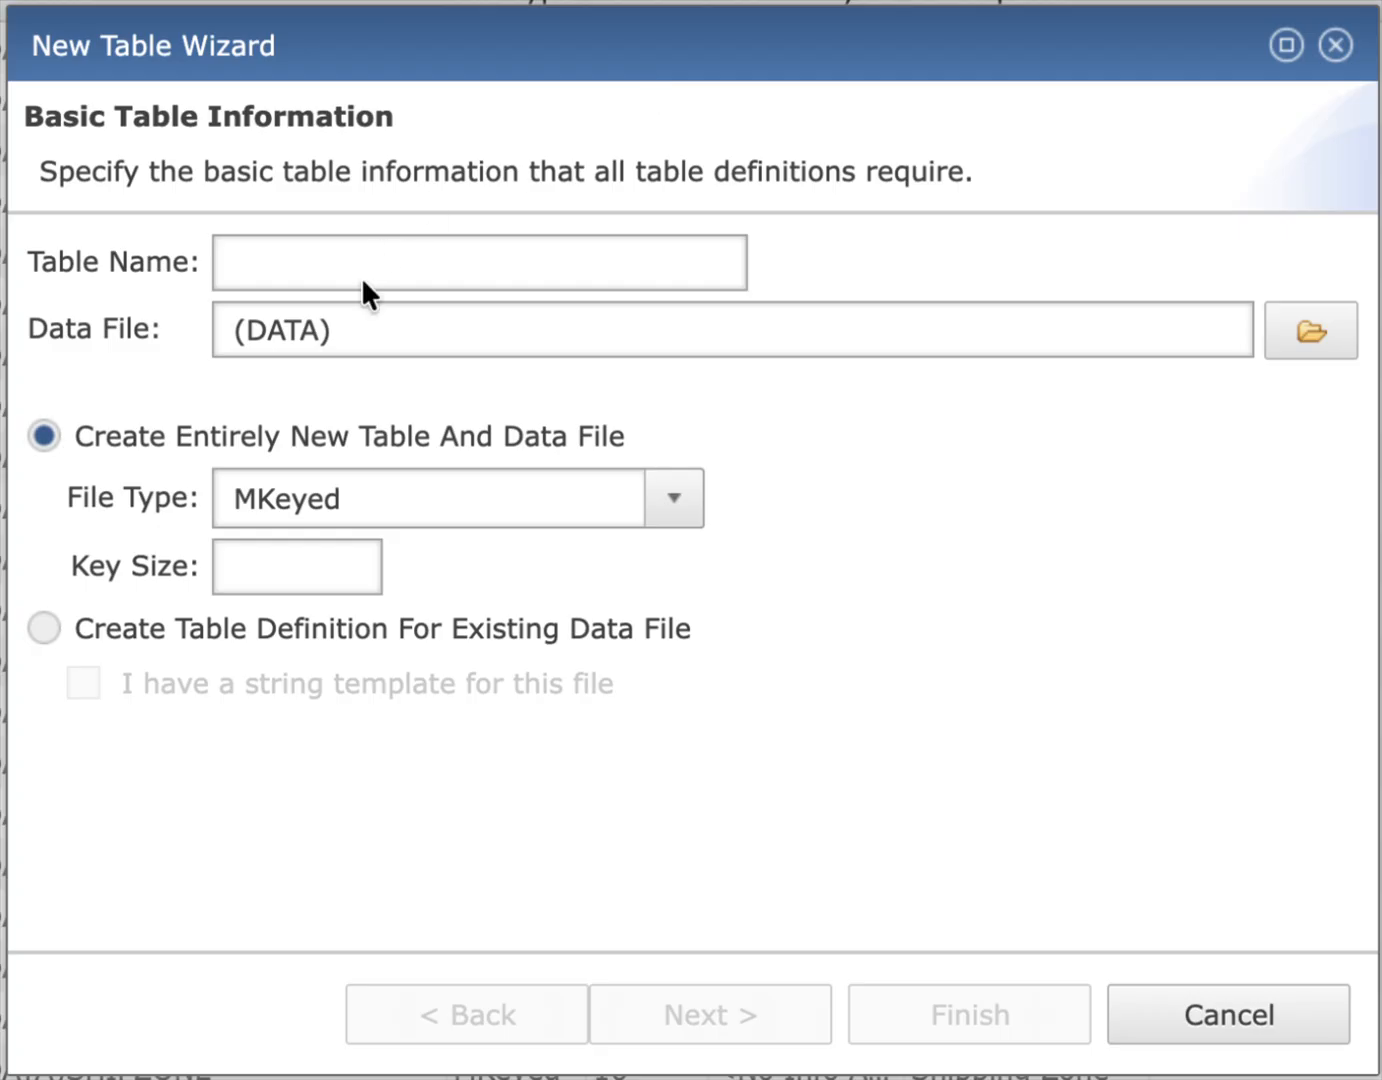
# Step: Name the table ORD_HED, set its data file to (DATA)orders, choose a table definition for an existing data file, and continue to the record layout
pyautogui.click(363, 257)
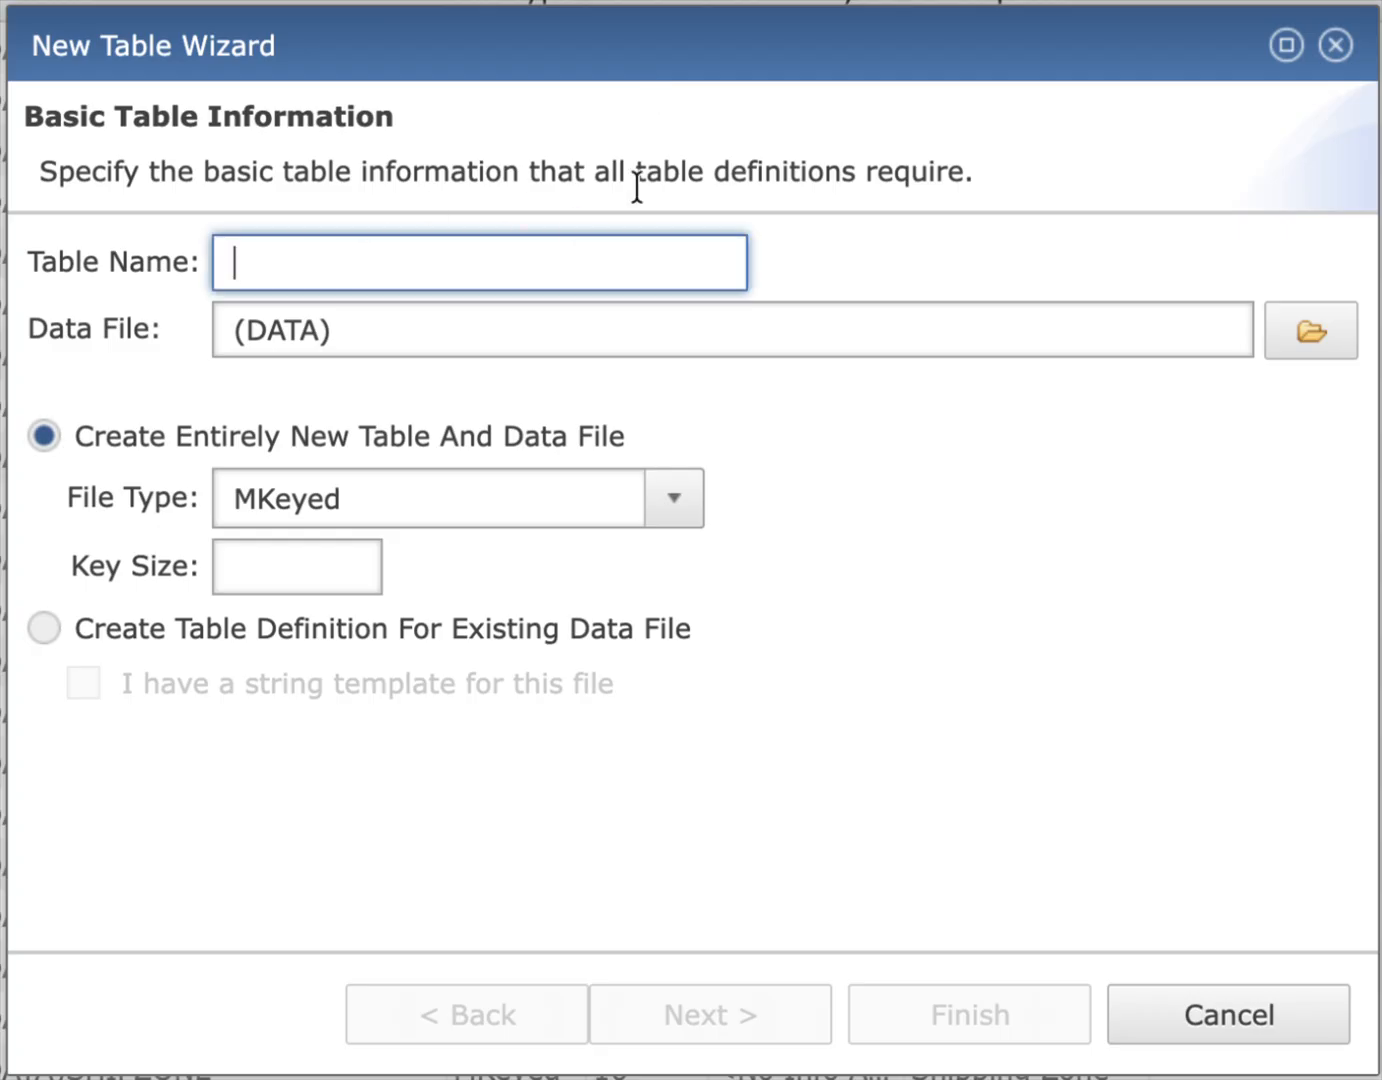
pyautogui.write('orD_HED')
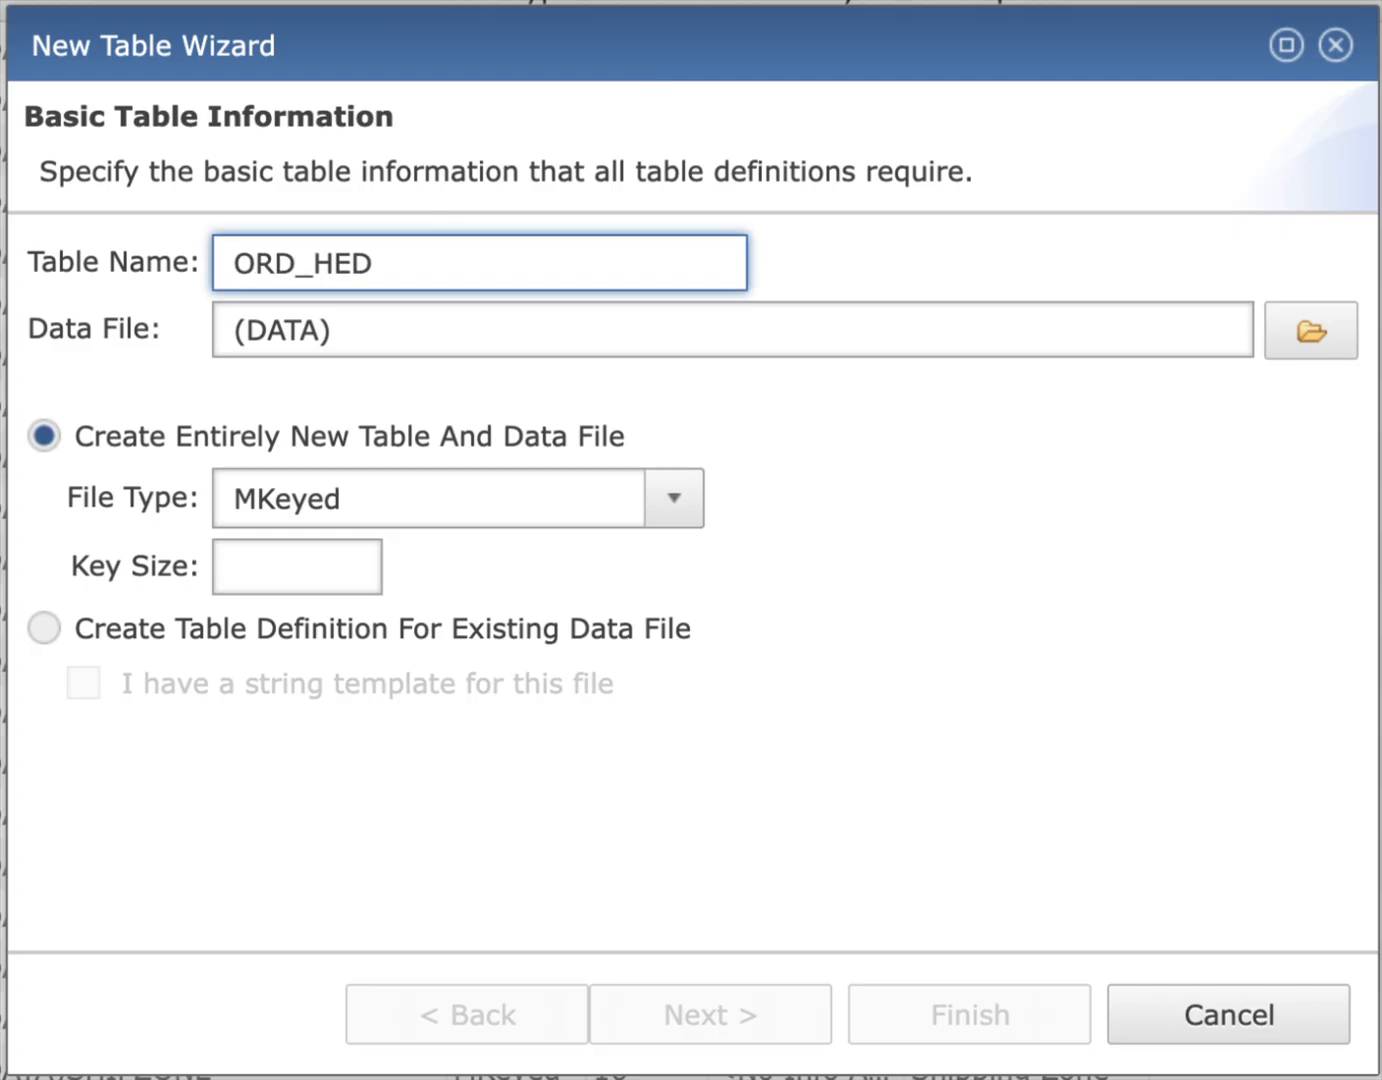
pyautogui.click(457, 331)
pyautogui.write('orders')
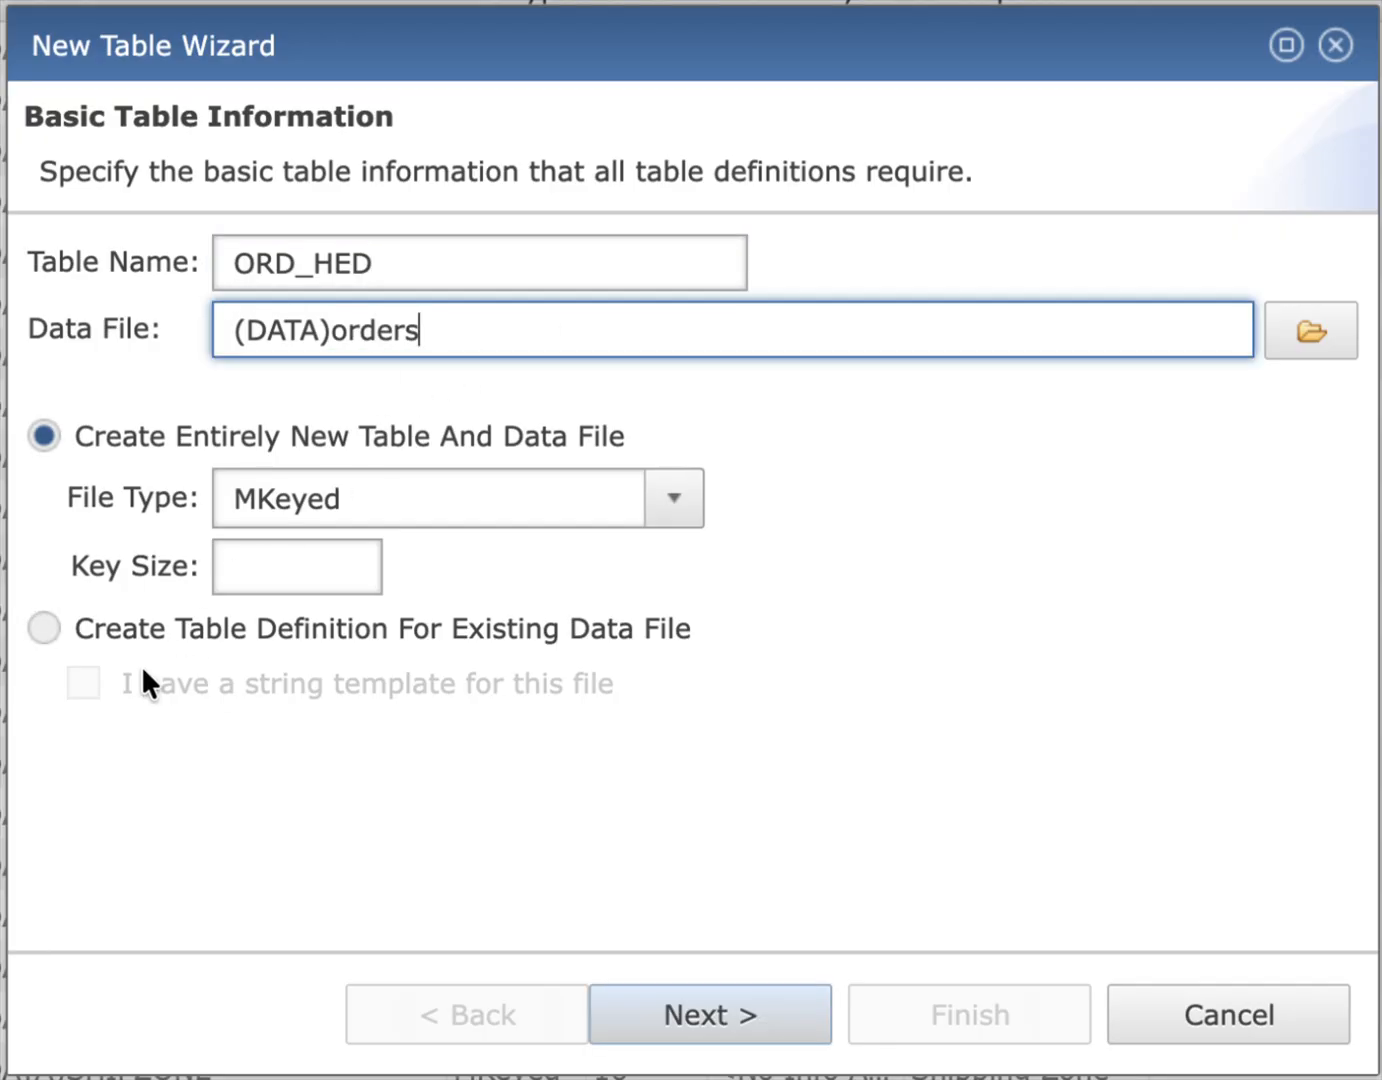
pyautogui.click(170, 622)
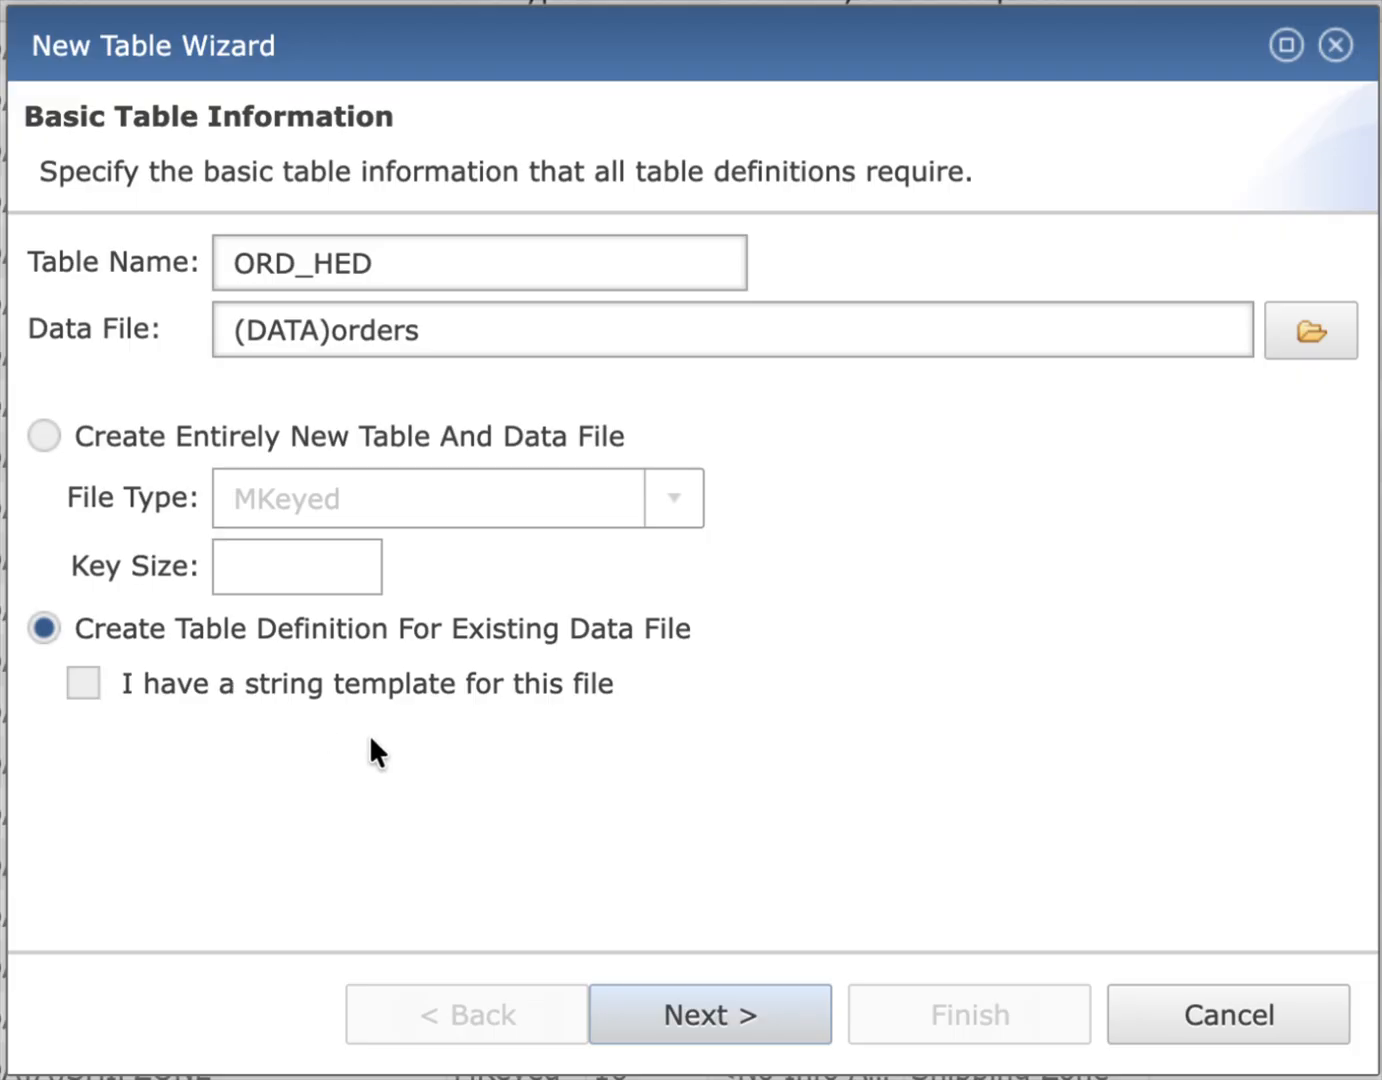
pyautogui.click(717, 1037)
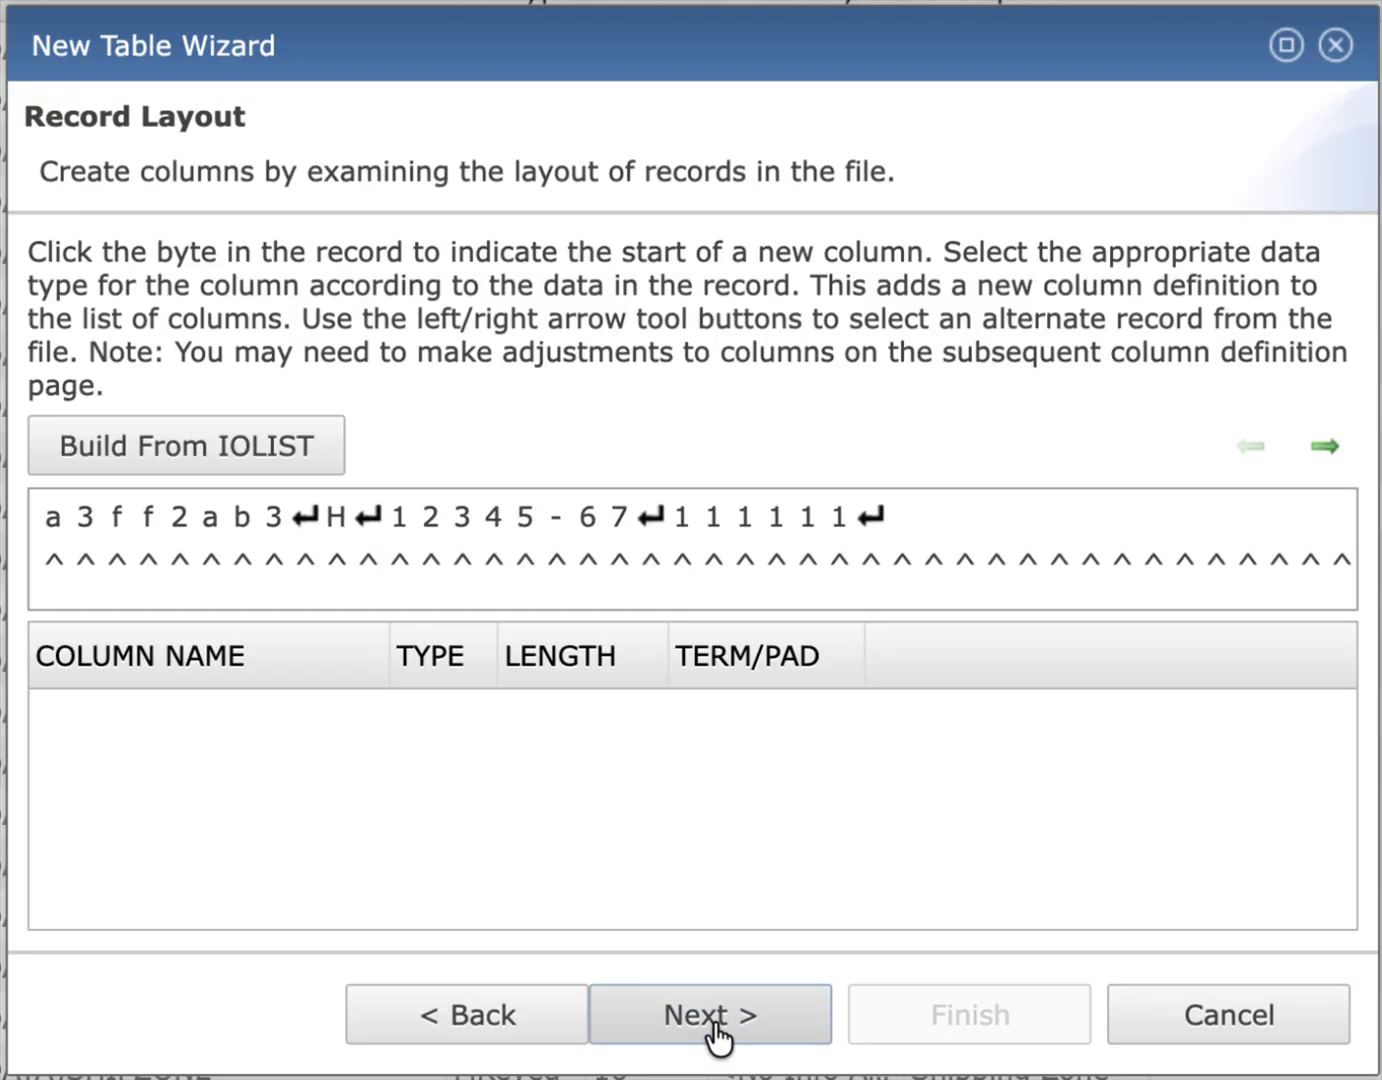
# Step: Look at the Build From IOLIST option without using it, and compare the header and detail record layouts in the orders file
pyautogui.click(210, 447)
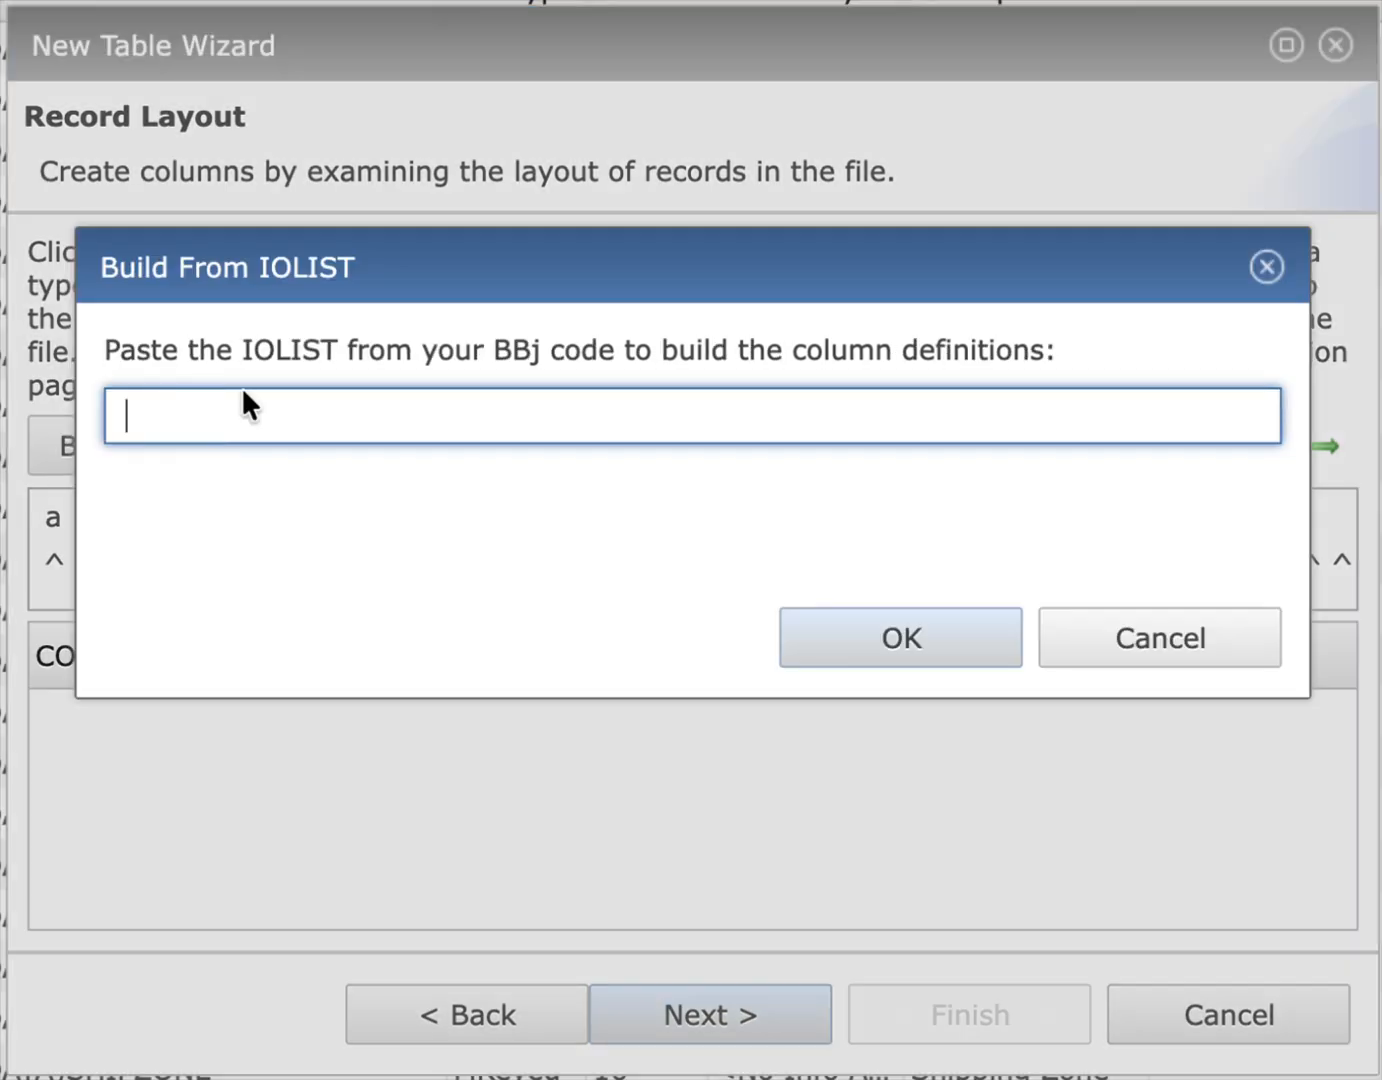
pyautogui.click(1132, 641)
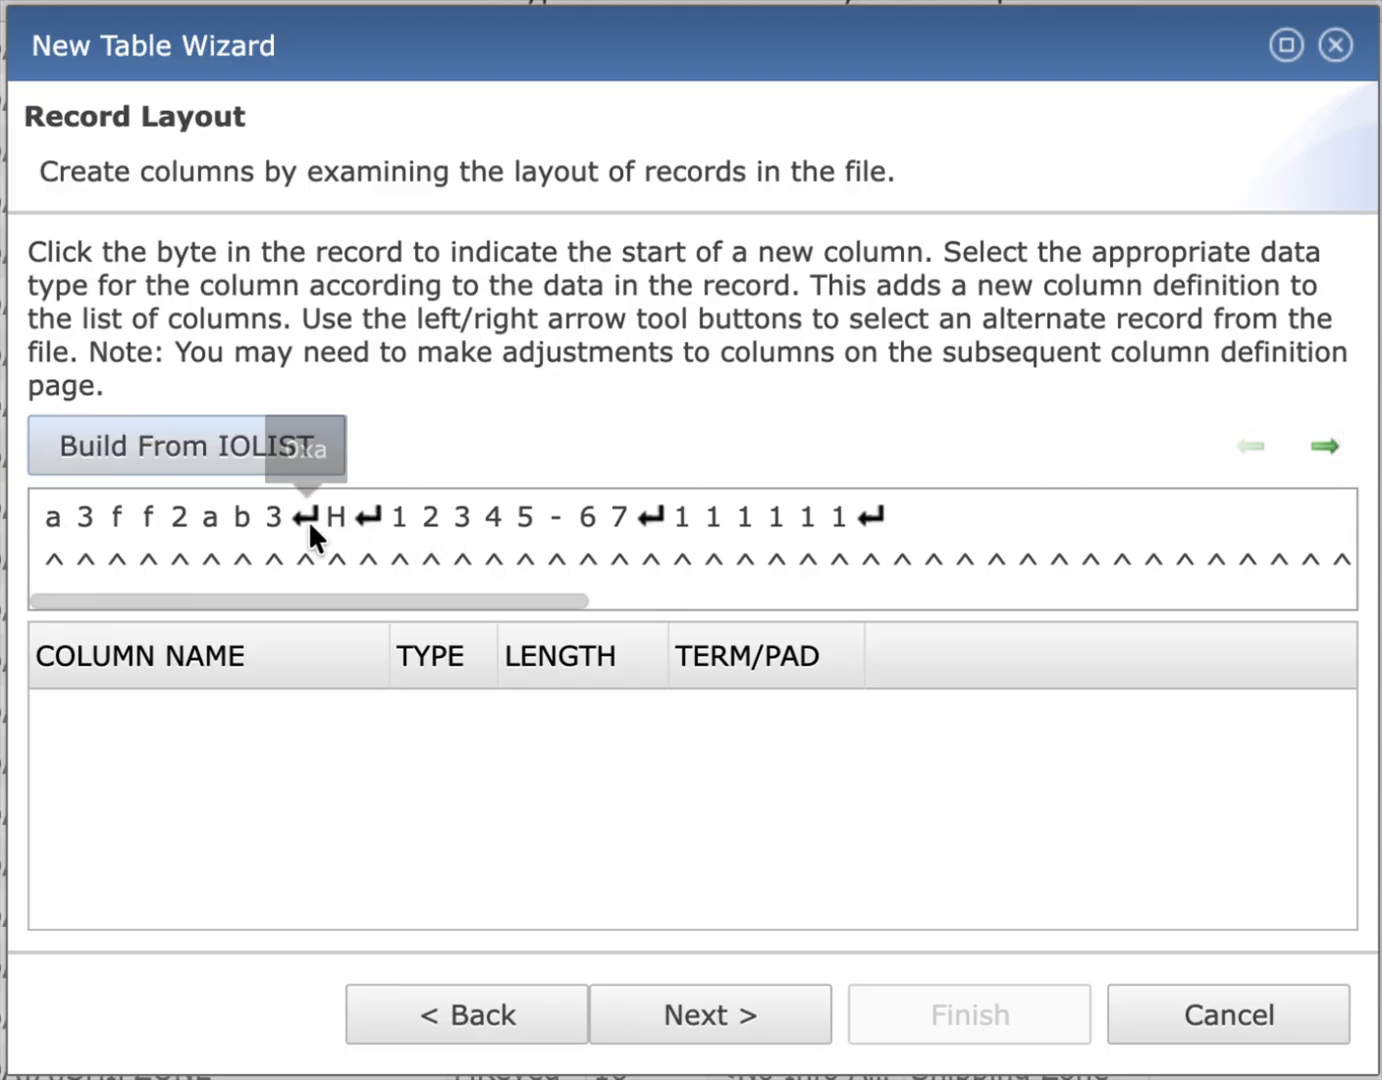
pyautogui.click(1320, 431)
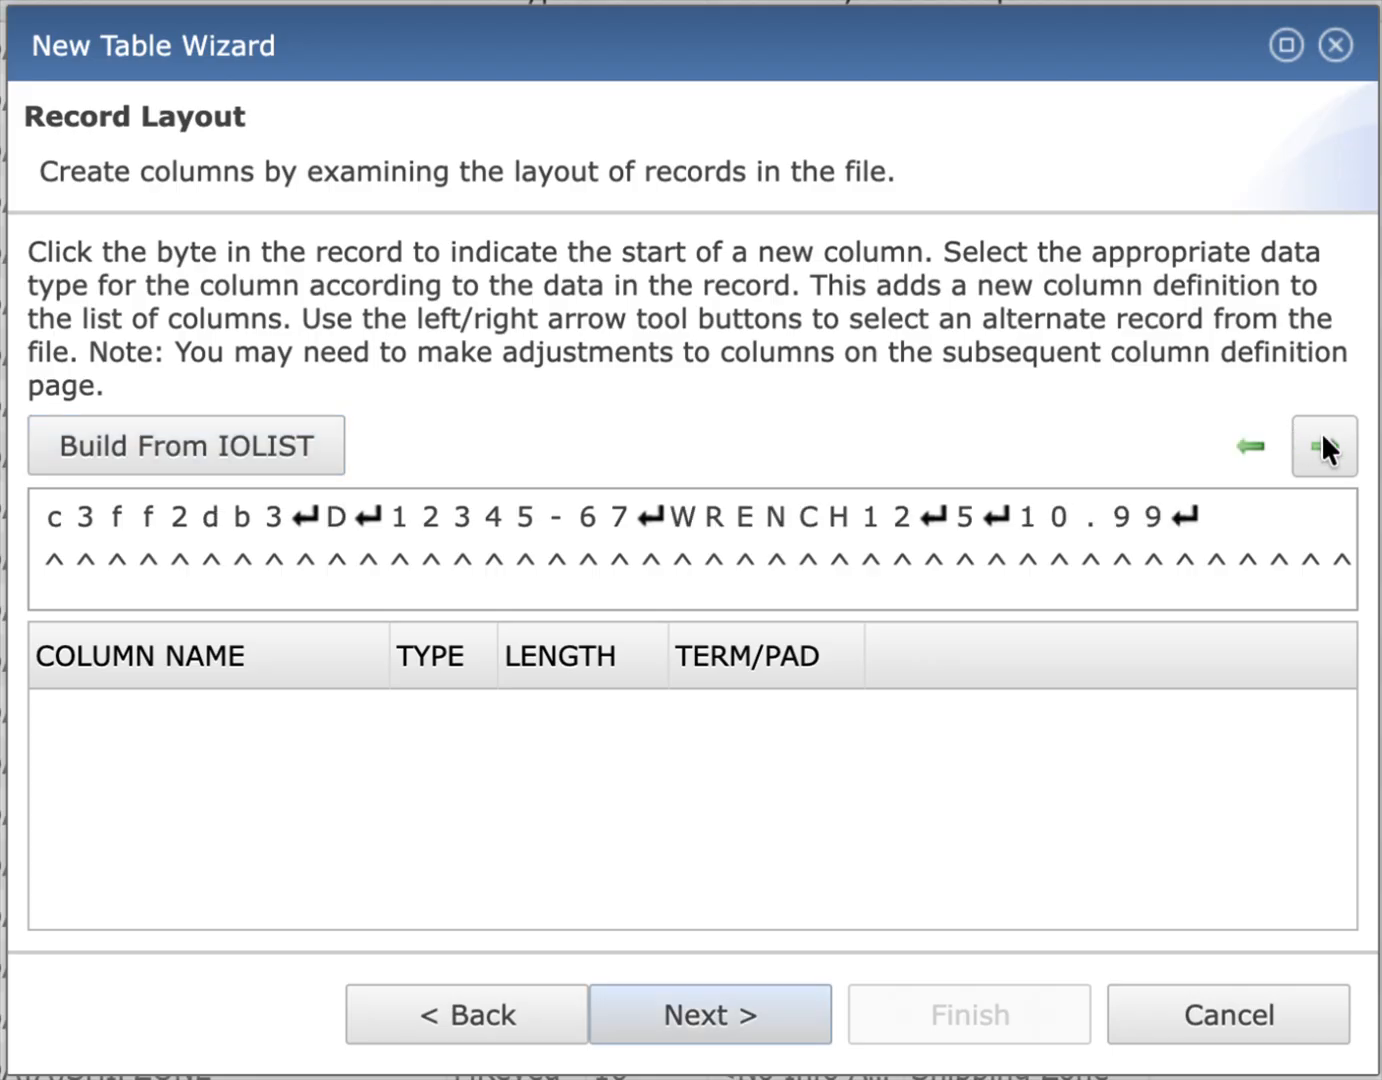
pyautogui.click(1248, 451)
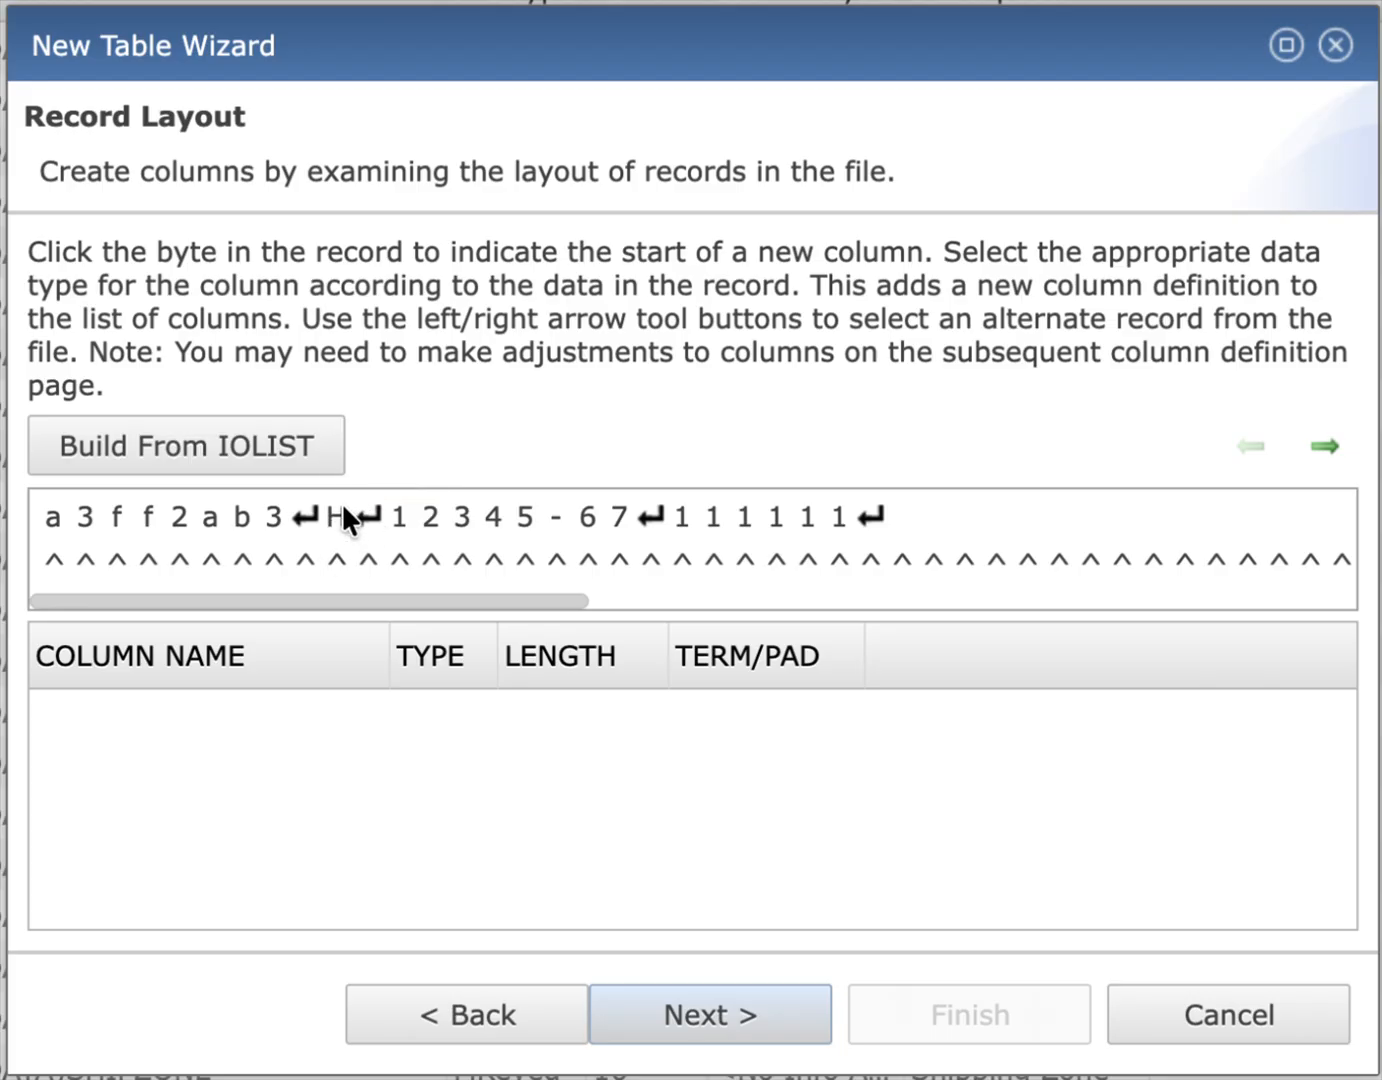
pyautogui.click(1325, 446)
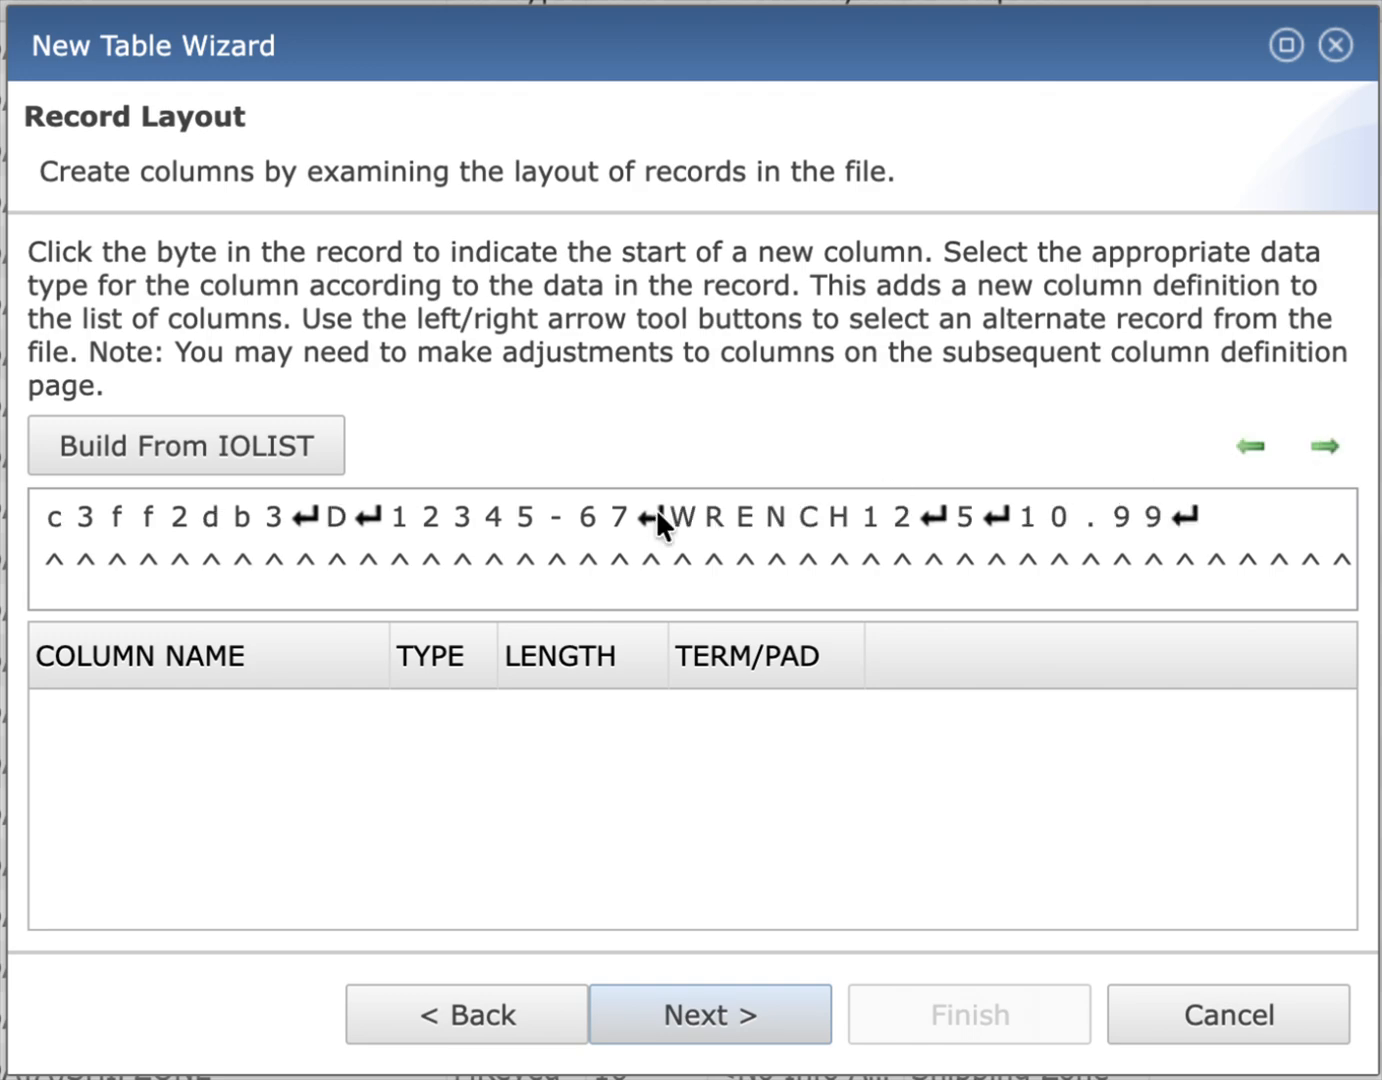
pyautogui.click(1248, 450)
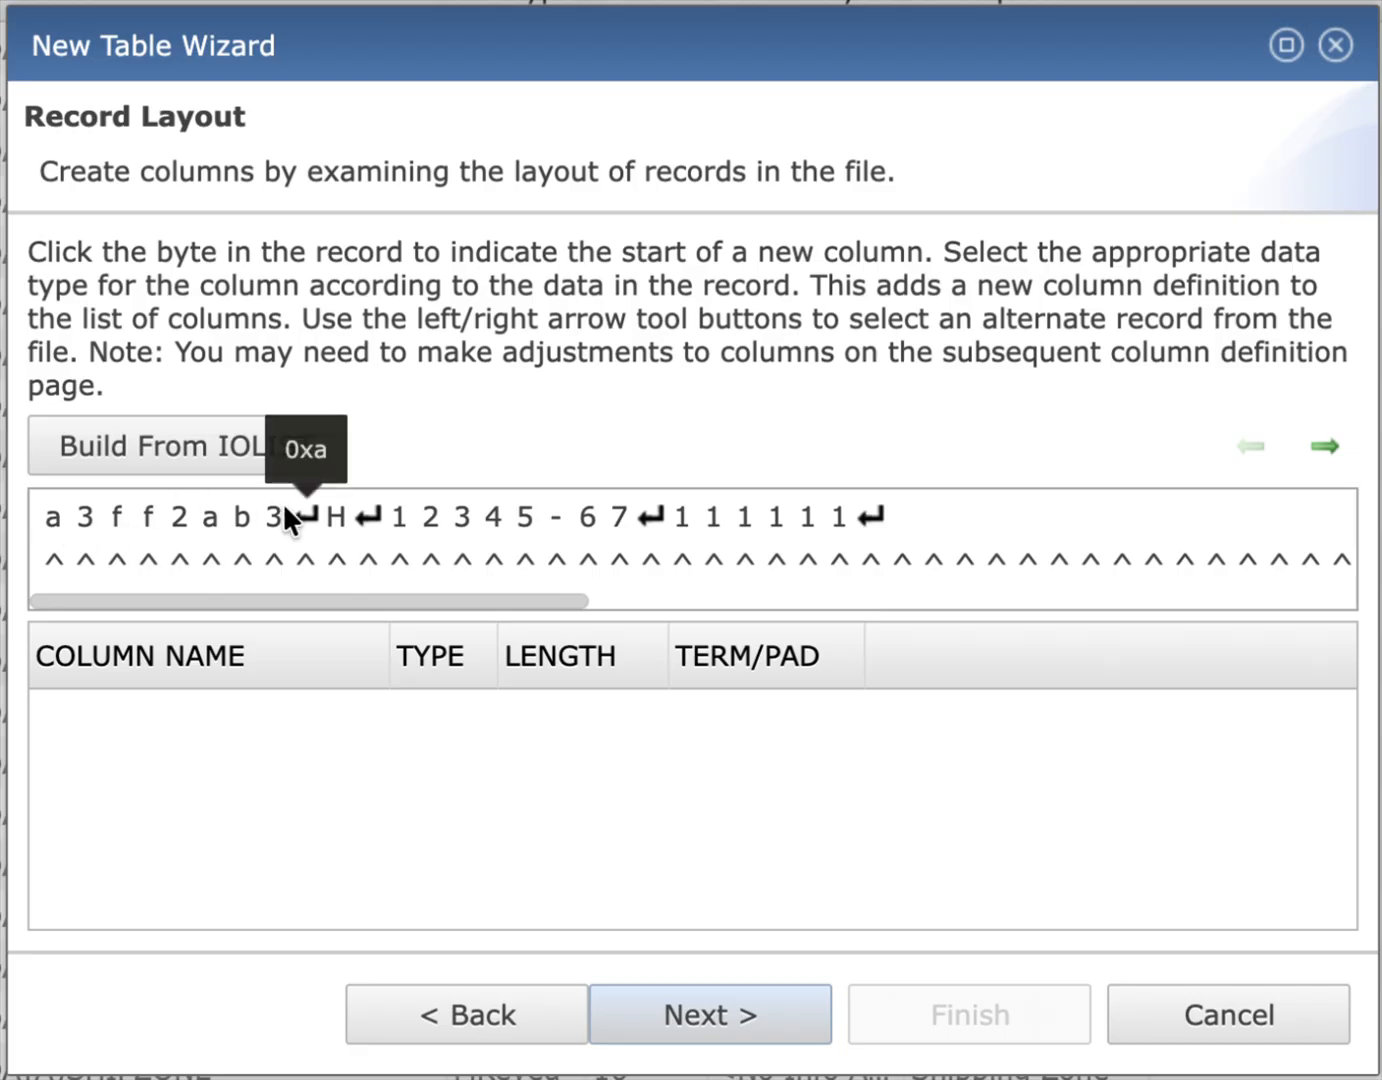
pyautogui.click(1321, 449)
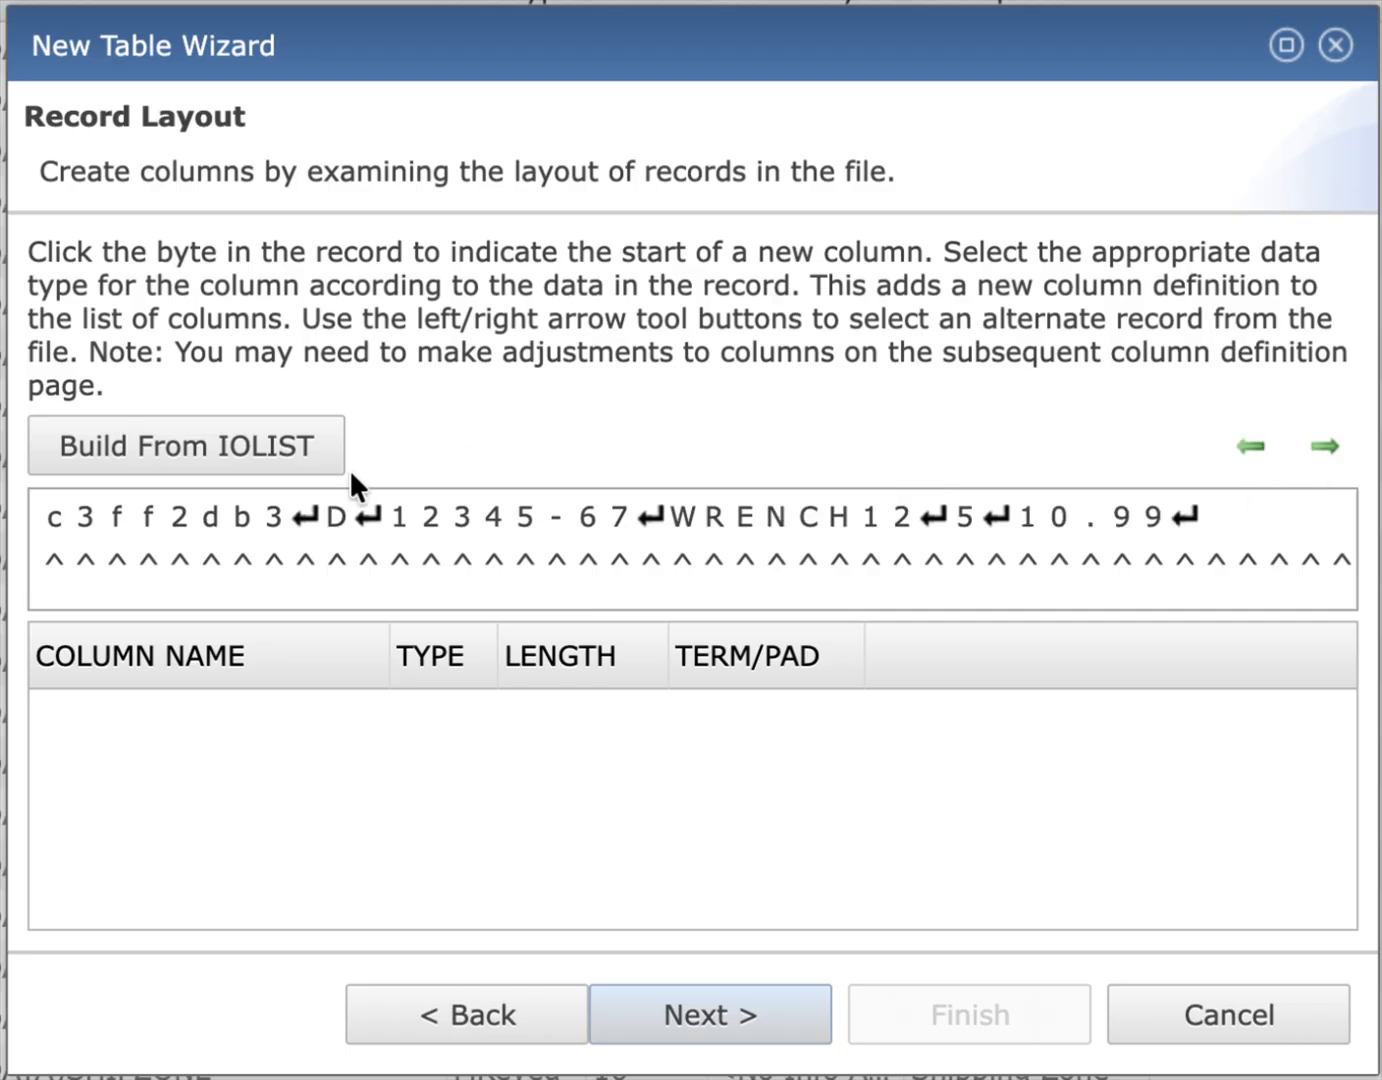
pyautogui.click(1248, 446)
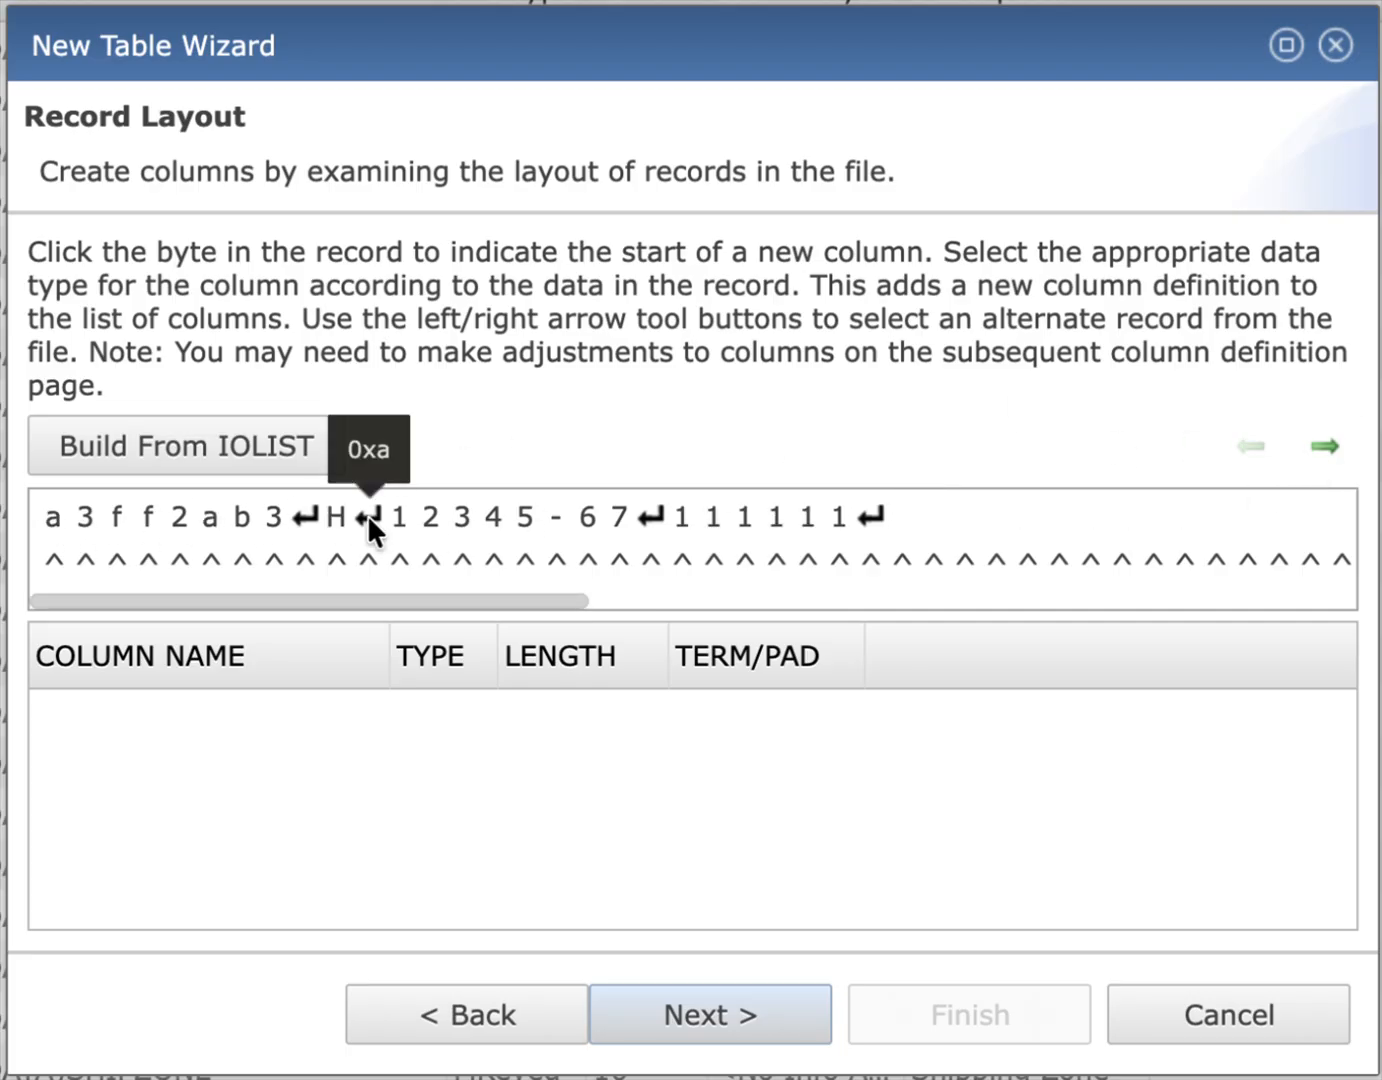
# Step: Define four Character columns in the header record, one starting at the first byte of each line-feed-terminated field
pyautogui.click(48, 516)
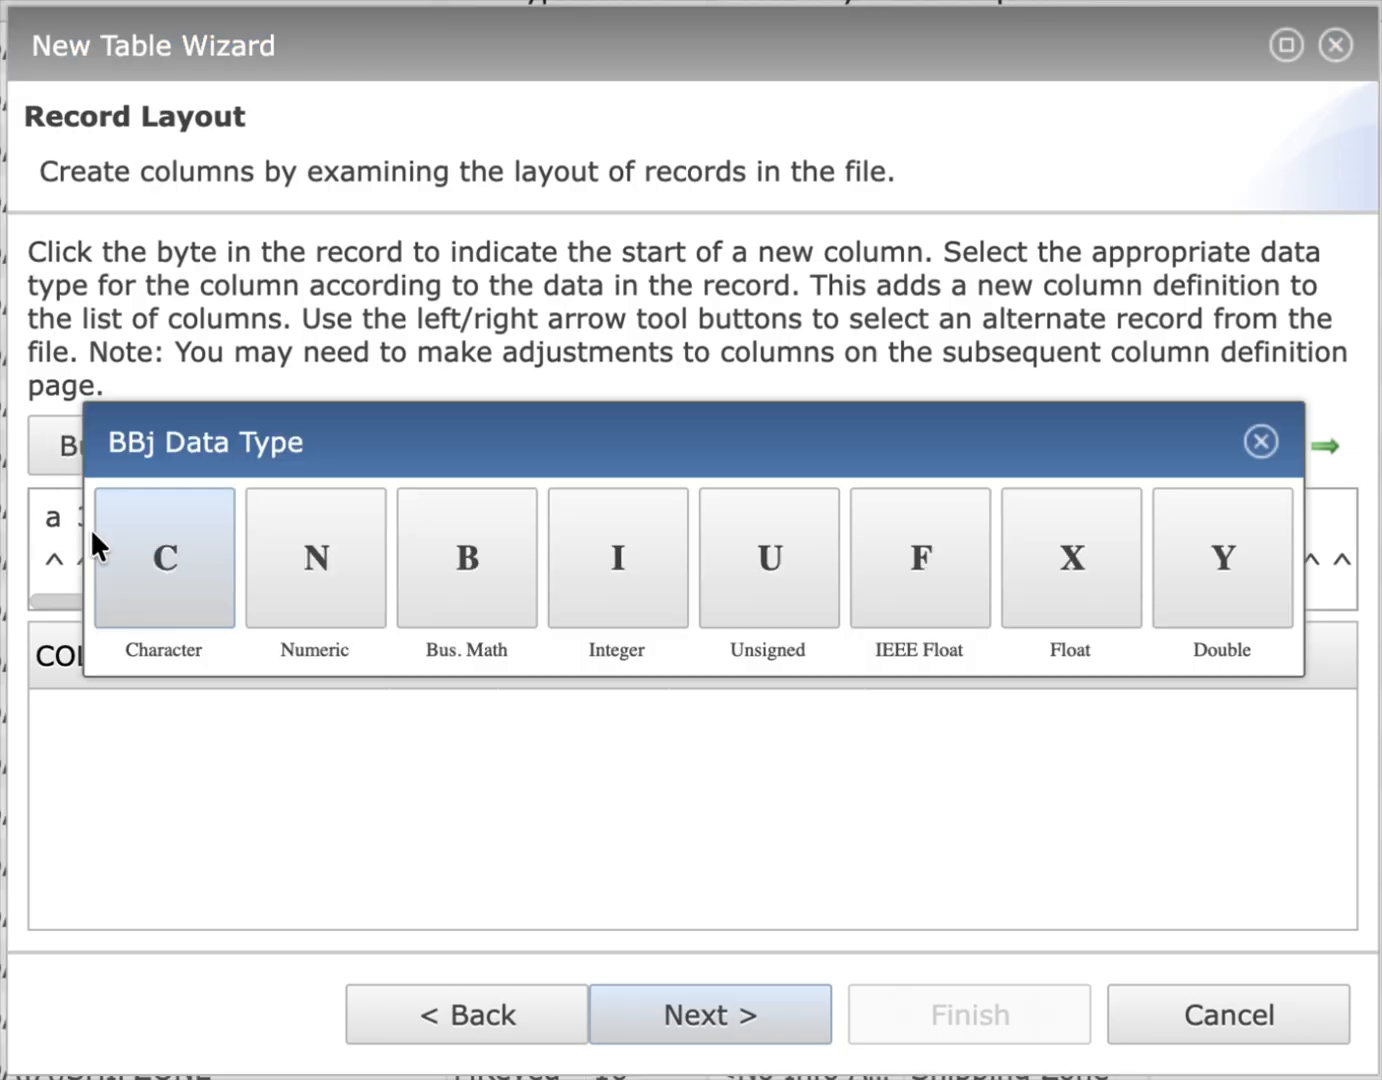
pyautogui.click(168, 564)
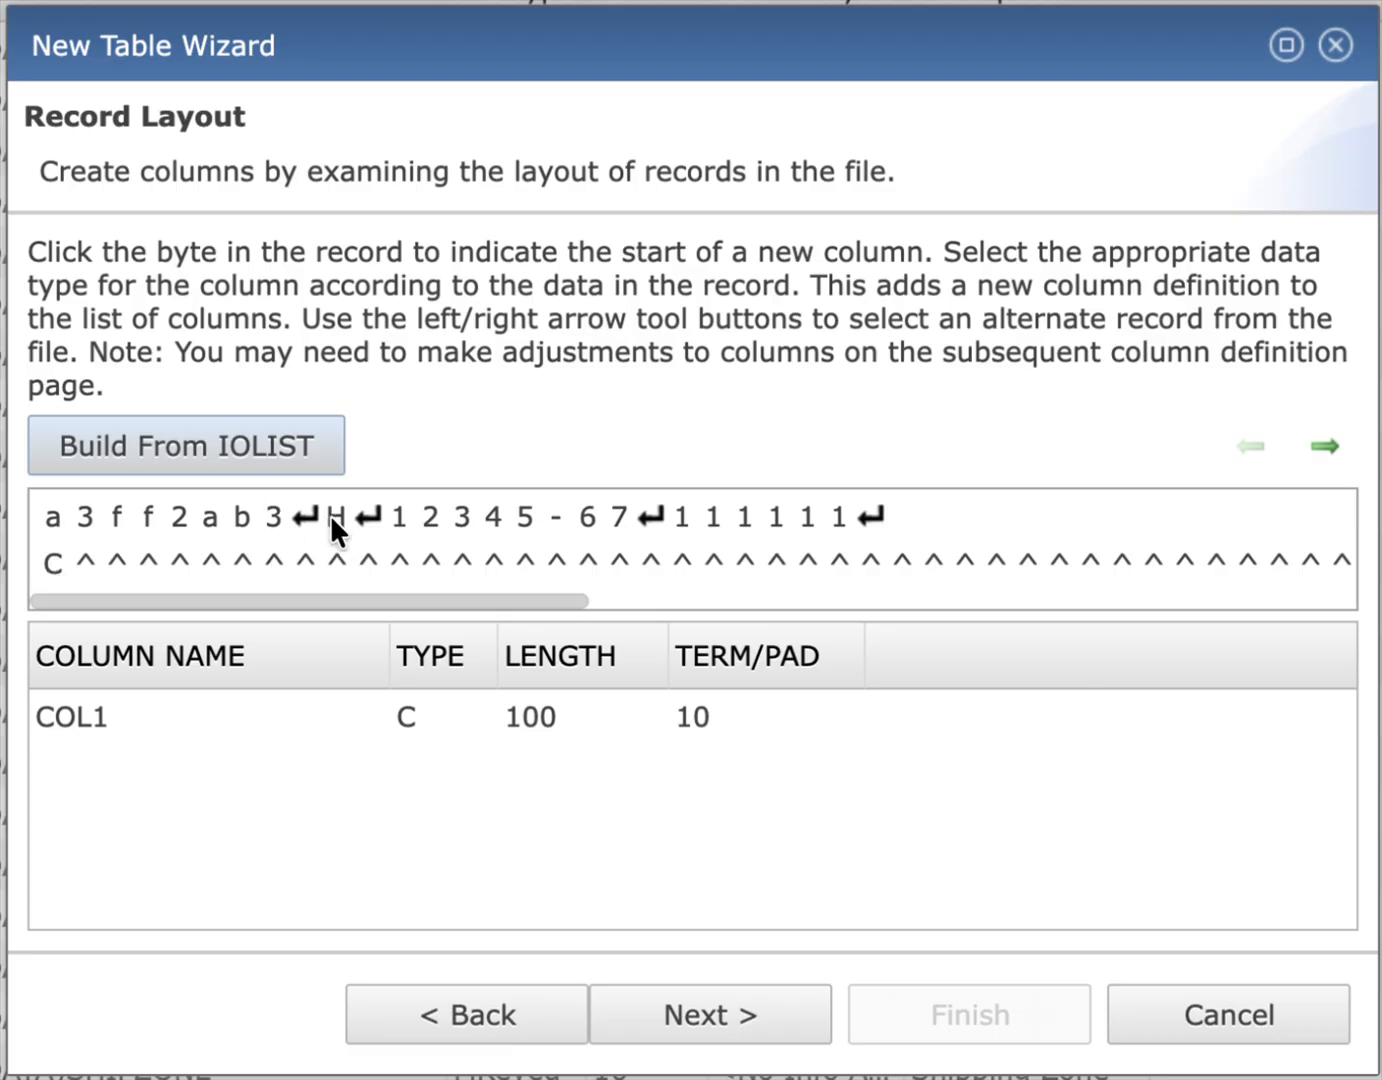
pyautogui.click(333, 558)
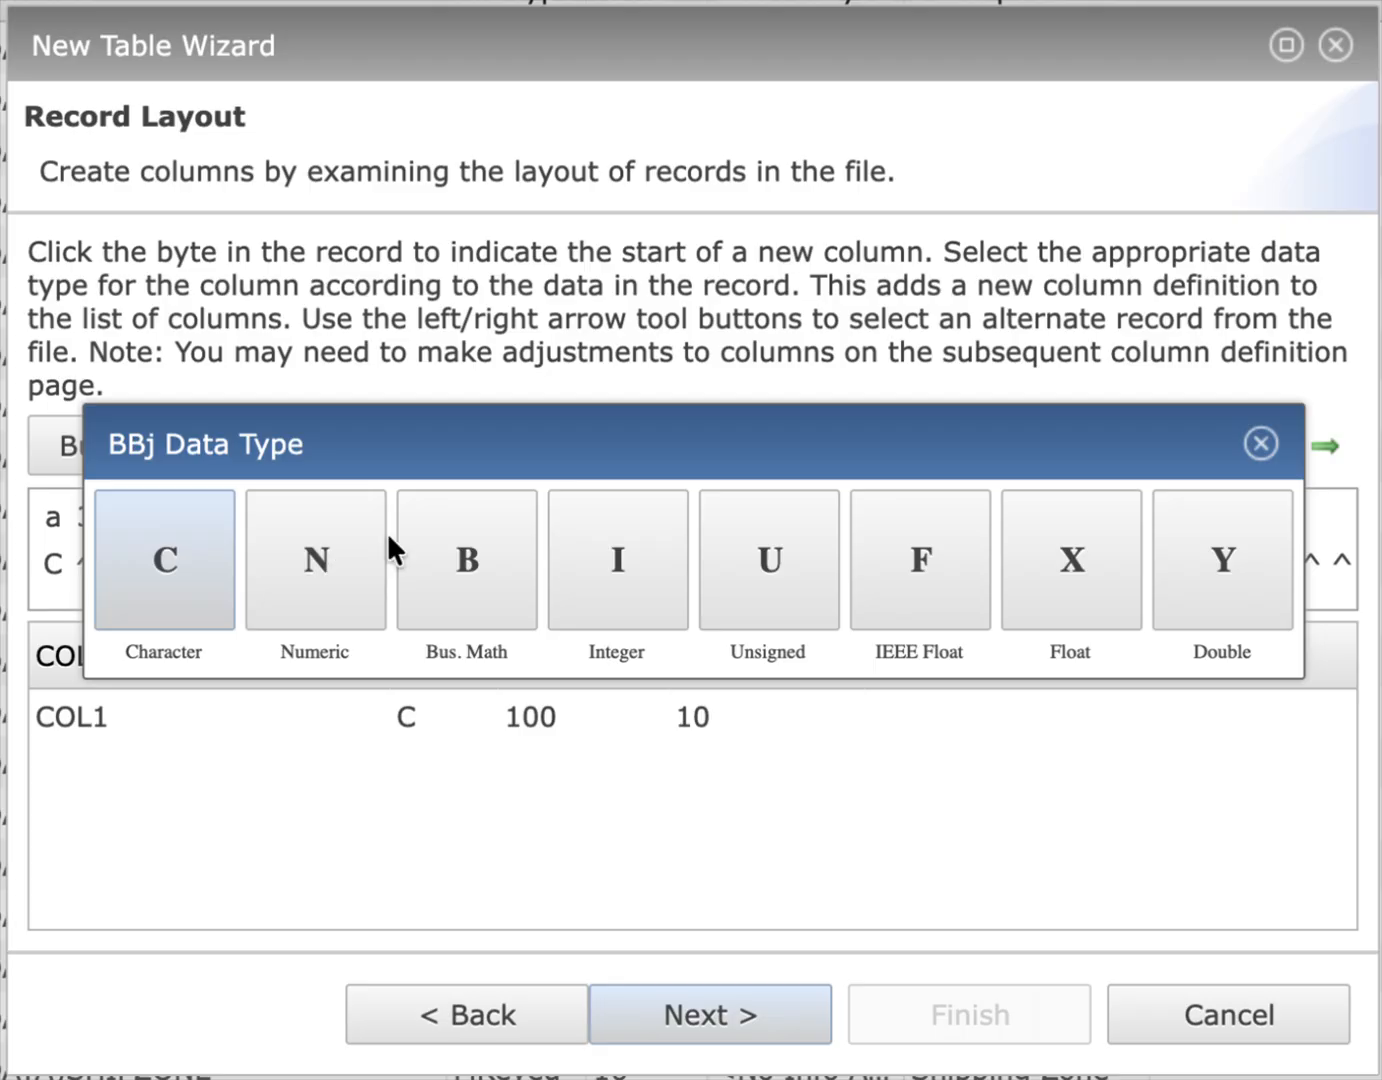
pyautogui.click(168, 570)
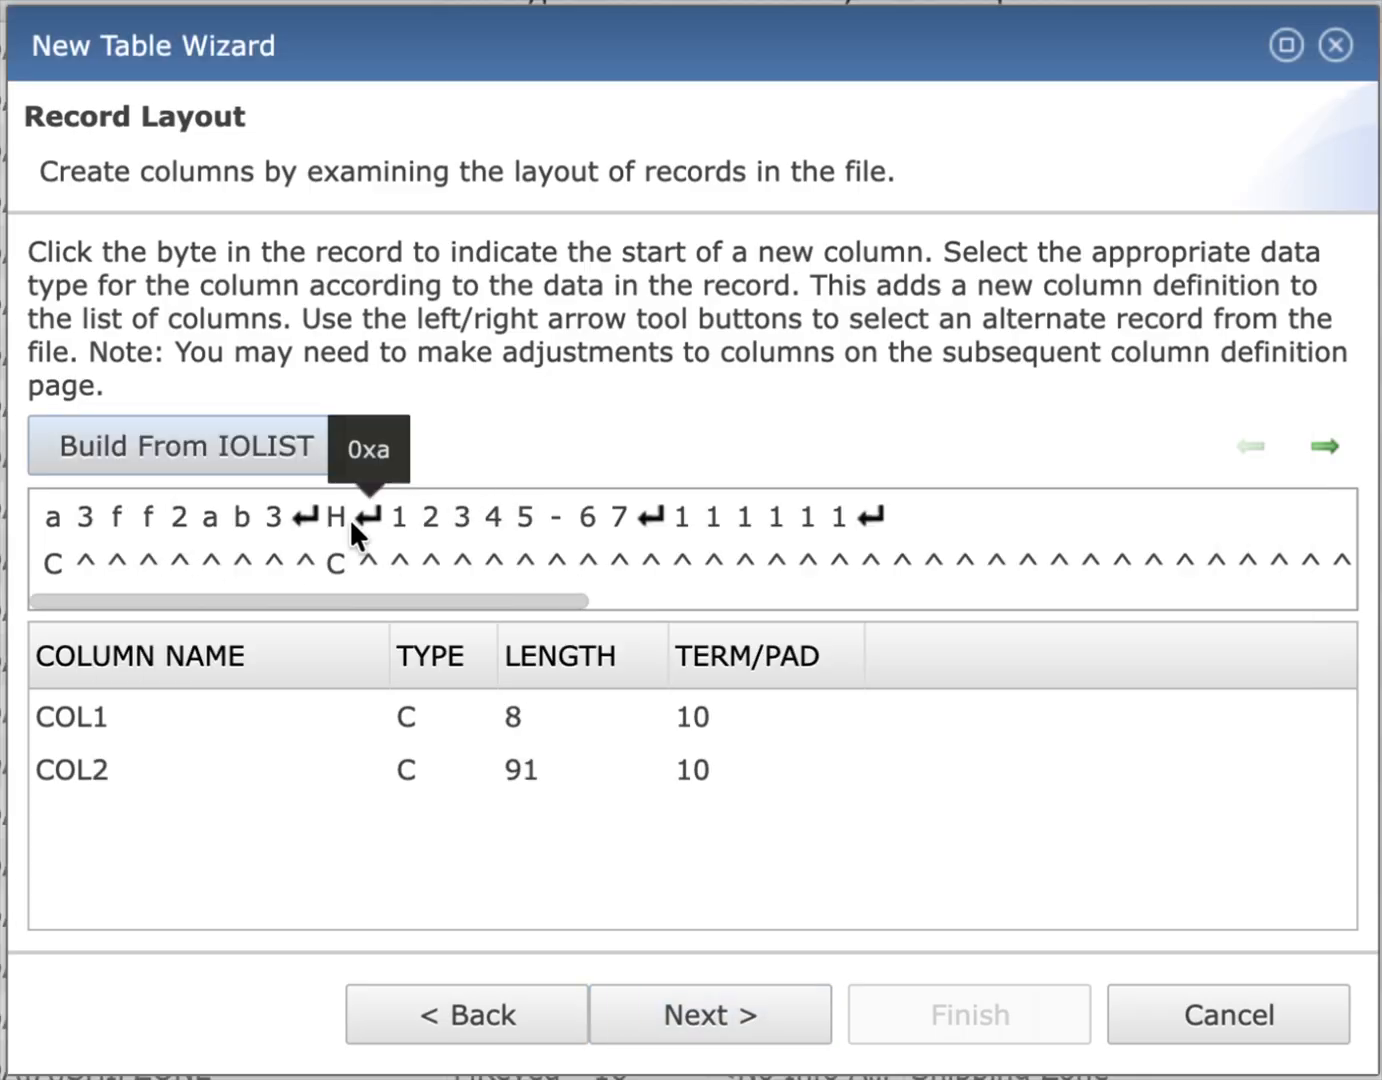
pyautogui.click(398, 514)
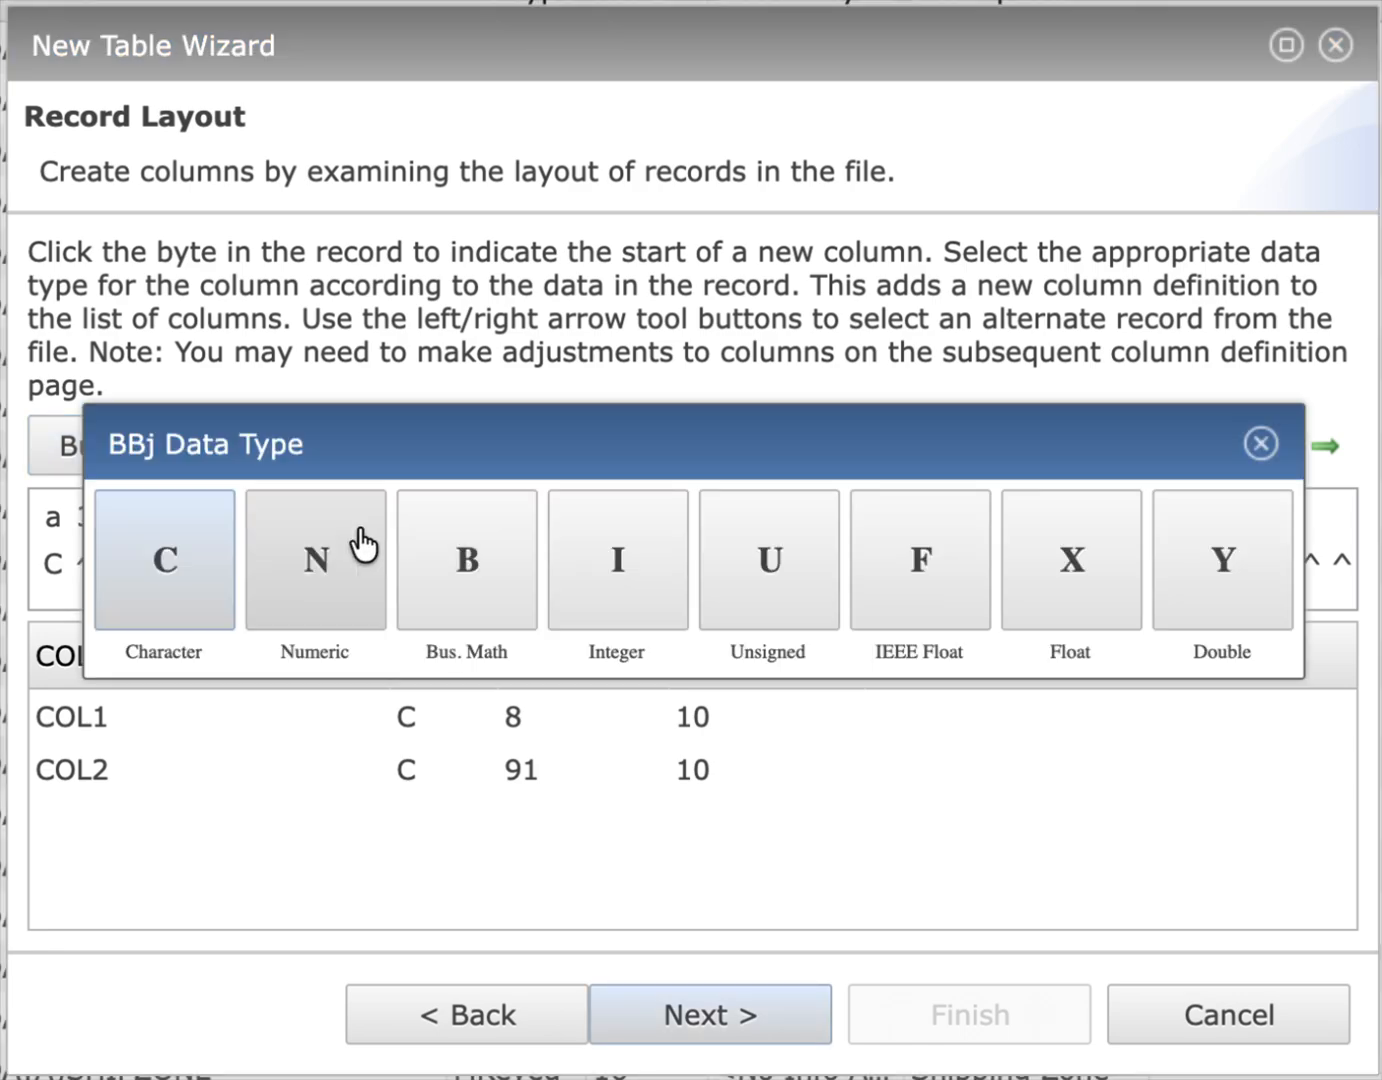
pyautogui.click(156, 580)
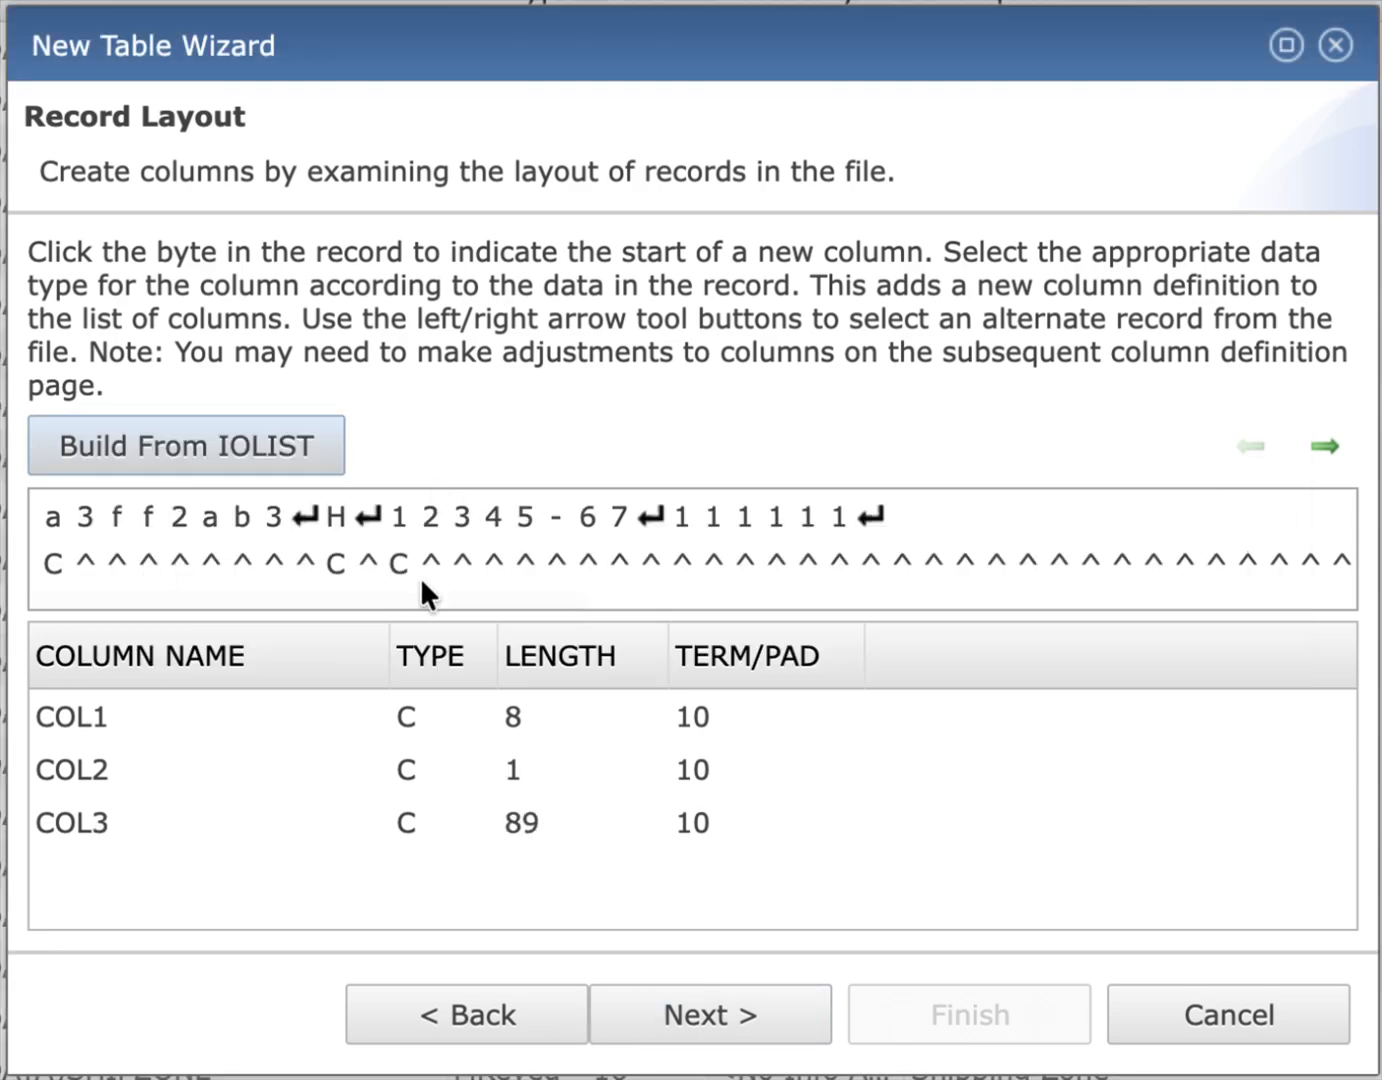
pyautogui.click(680, 515)
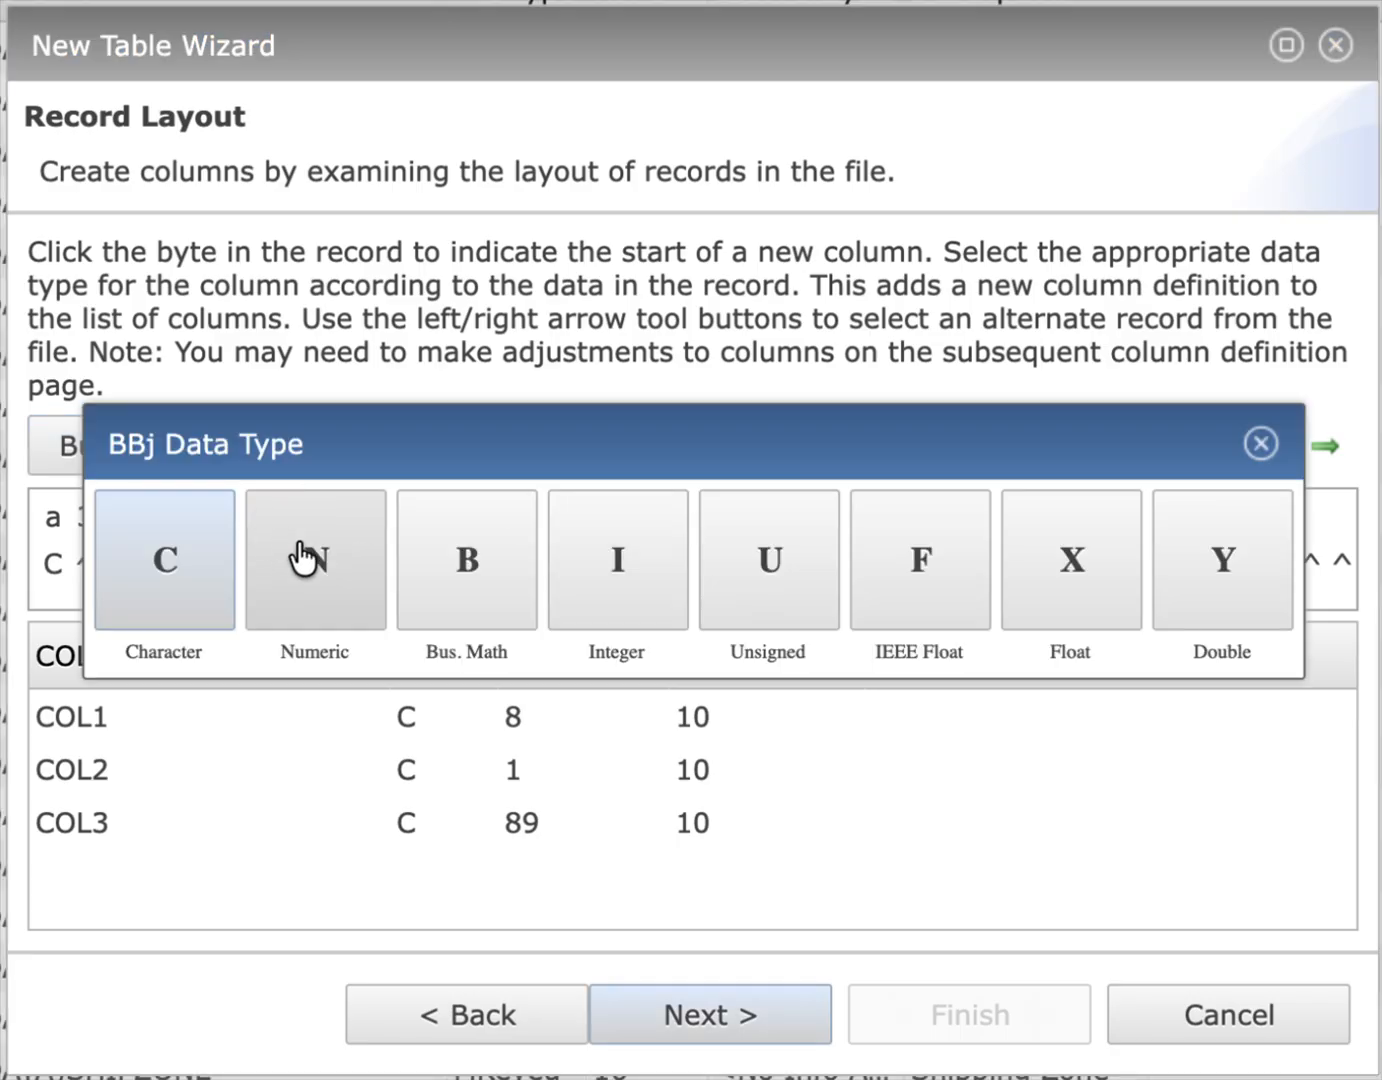
pyautogui.click(160, 562)
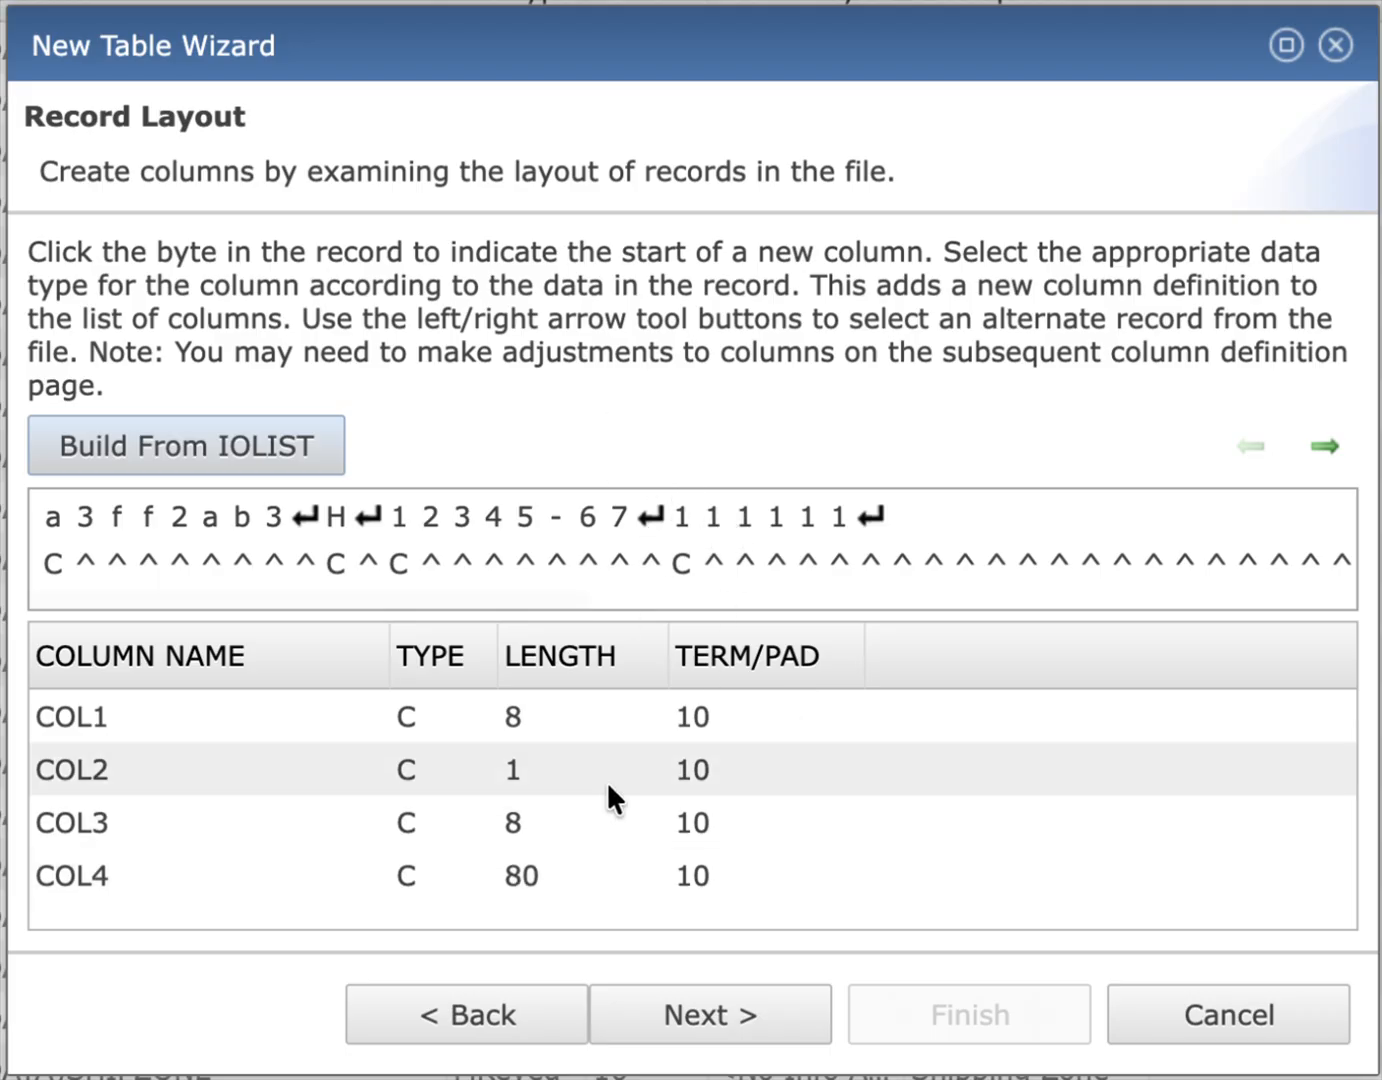
# Step: Continue to the column definitions and enlarge the column list enough to show all four columns
pyautogui.click(520, 865)
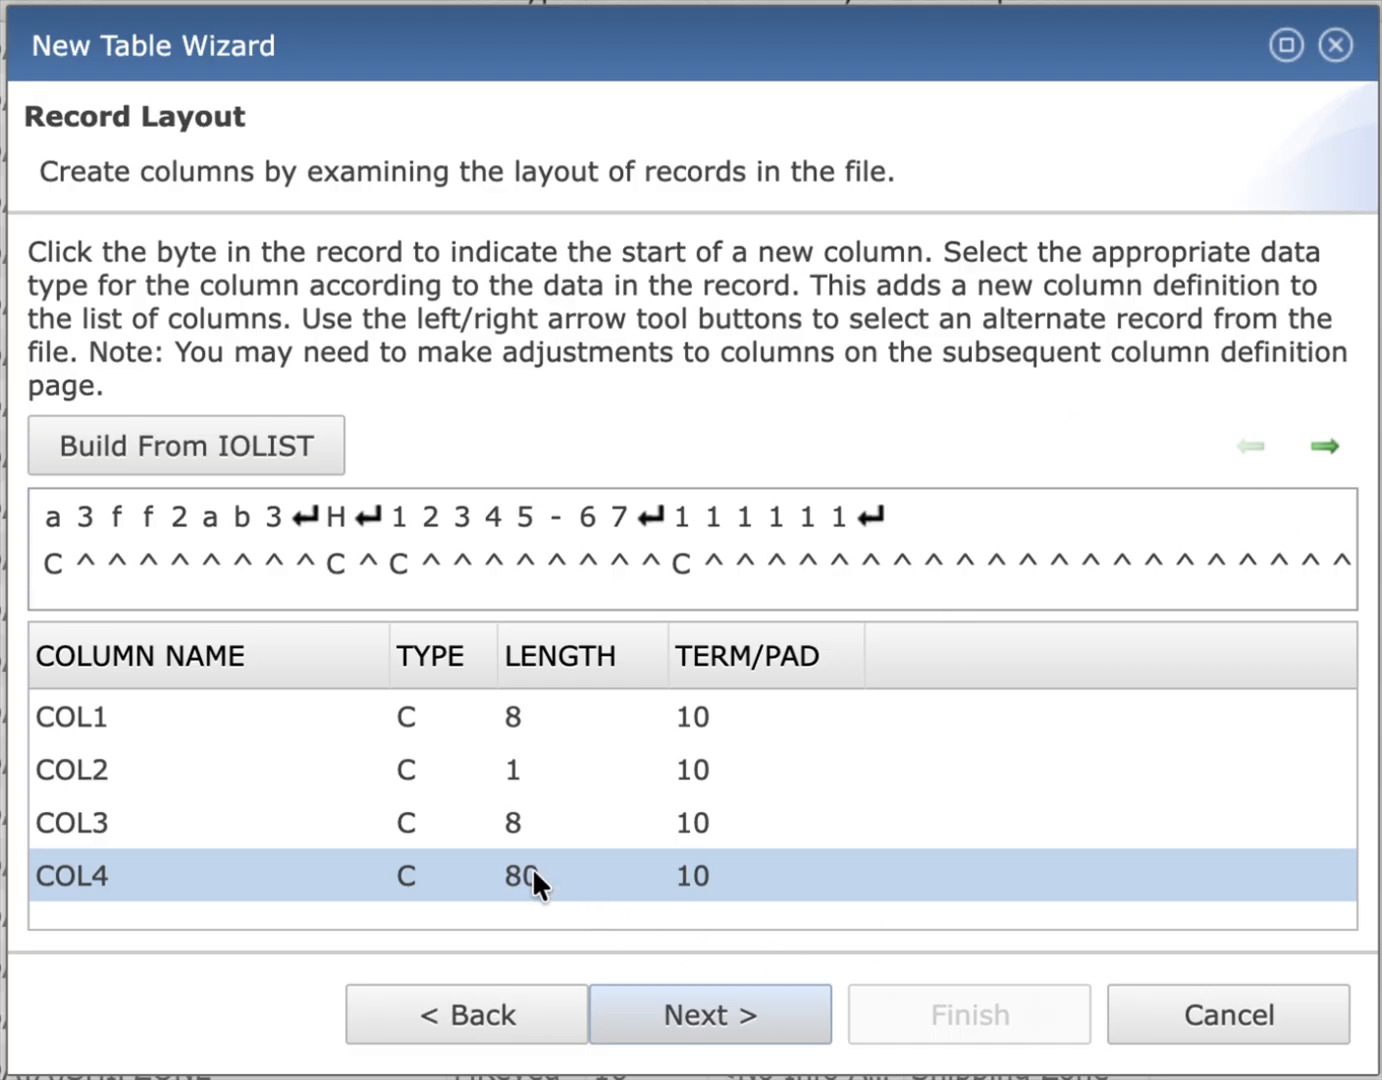
pyautogui.click(709, 1016)
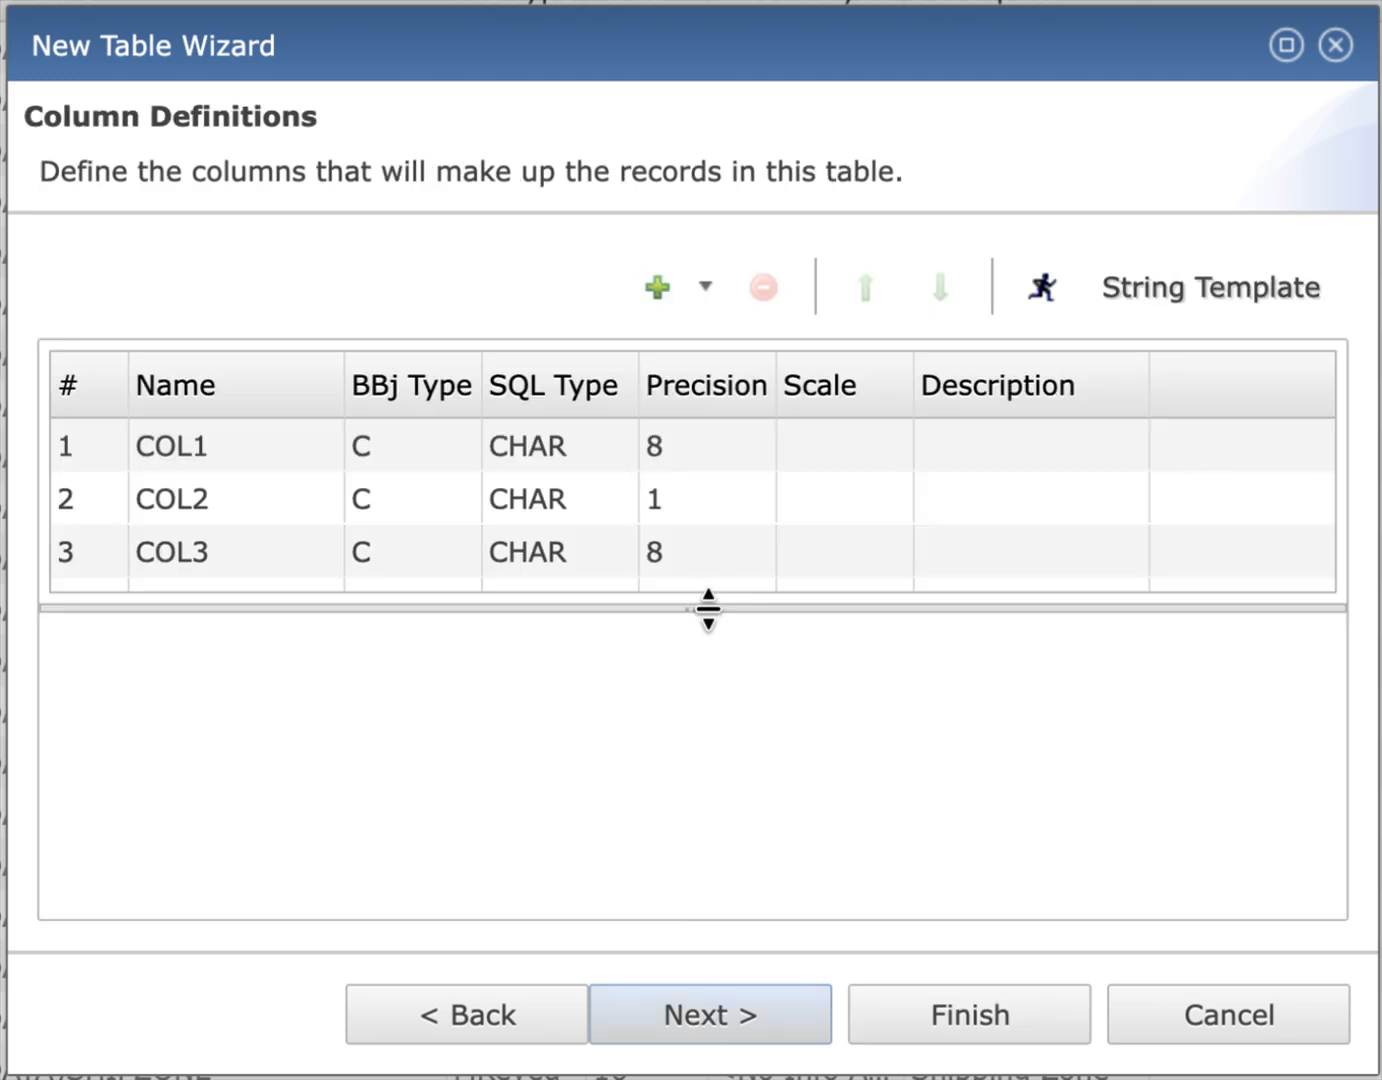
pyautogui.moveTo(710, 608); pyautogui.dragTo(714, 669)
pyautogui.click(492, 1040)
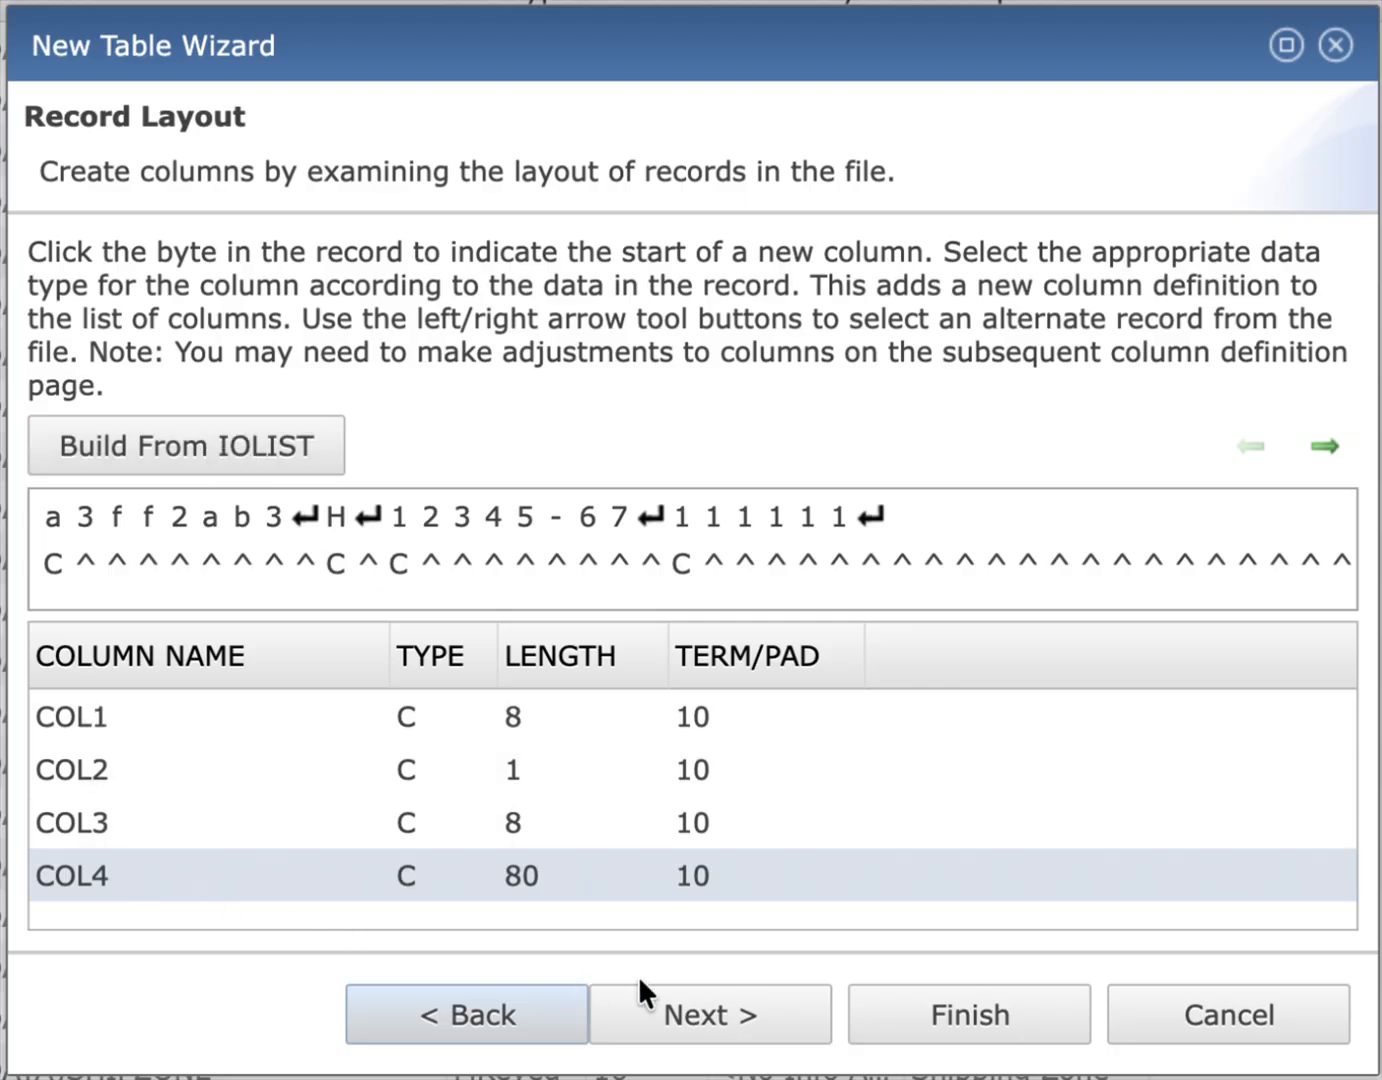
pyautogui.click(768, 1024)
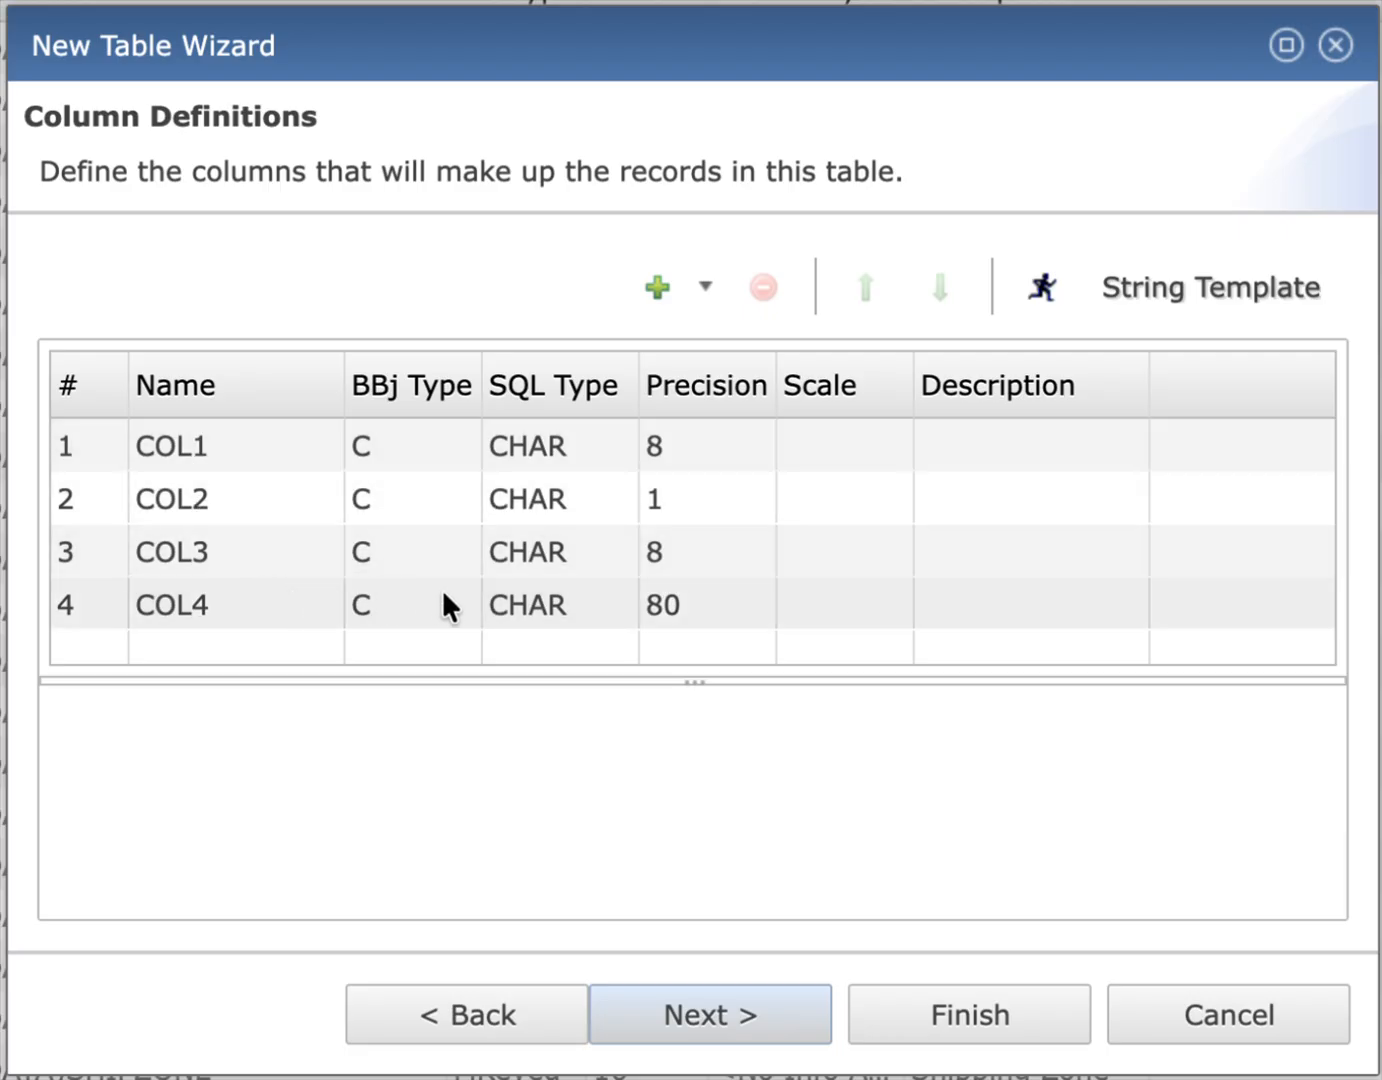
# Step: Set the dictionary length of COL4 to 10
pyautogui.click(442, 597)
pyautogui.scroll(-5, 538, 764)
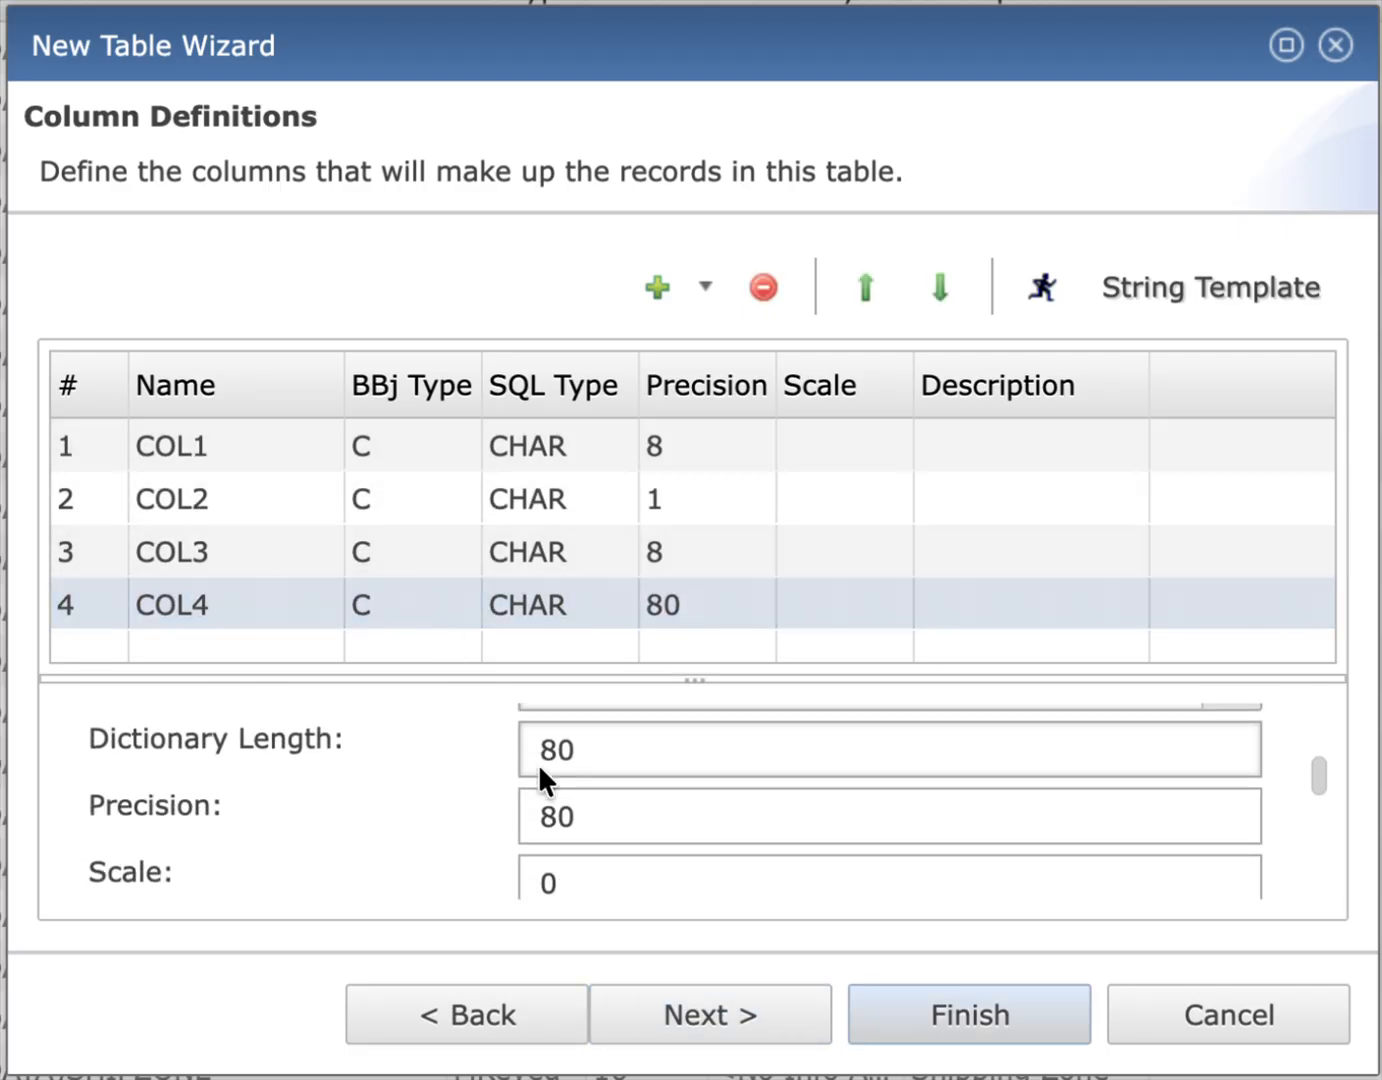
pyautogui.scroll(1, 538, 764)
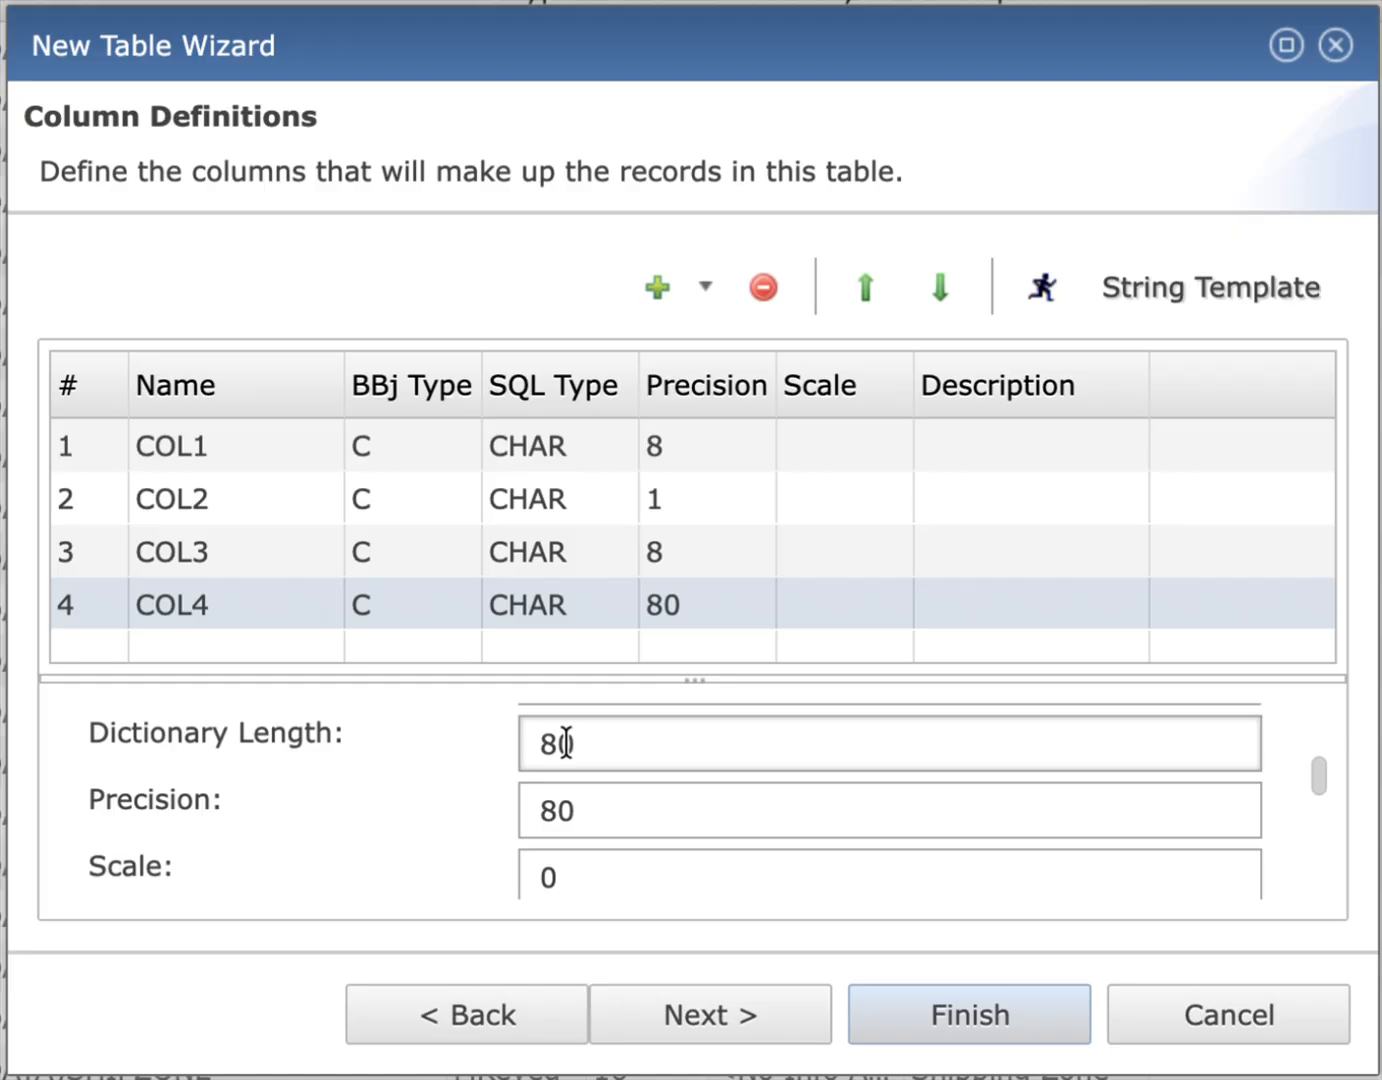
pyautogui.doubleClick(564, 742)
pyautogui.write('10')
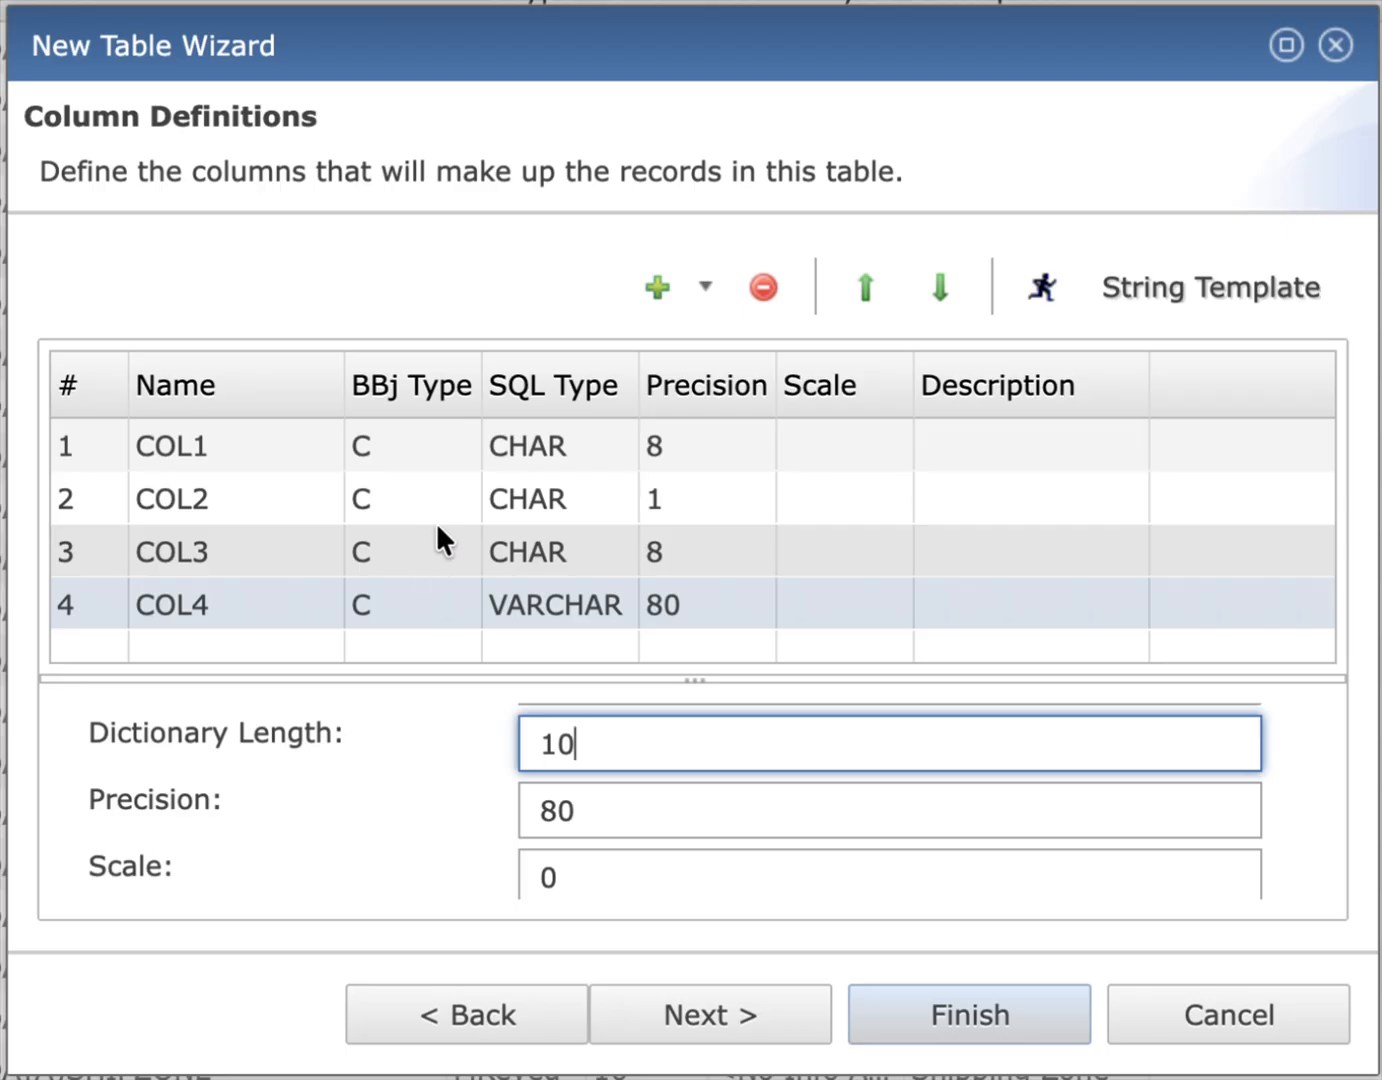
# Step: Examine the length type and terminator of COL1 and the segment of INDEX0, and return to the column definitions
pyautogui.click(436, 477)
pyautogui.click(433, 445)
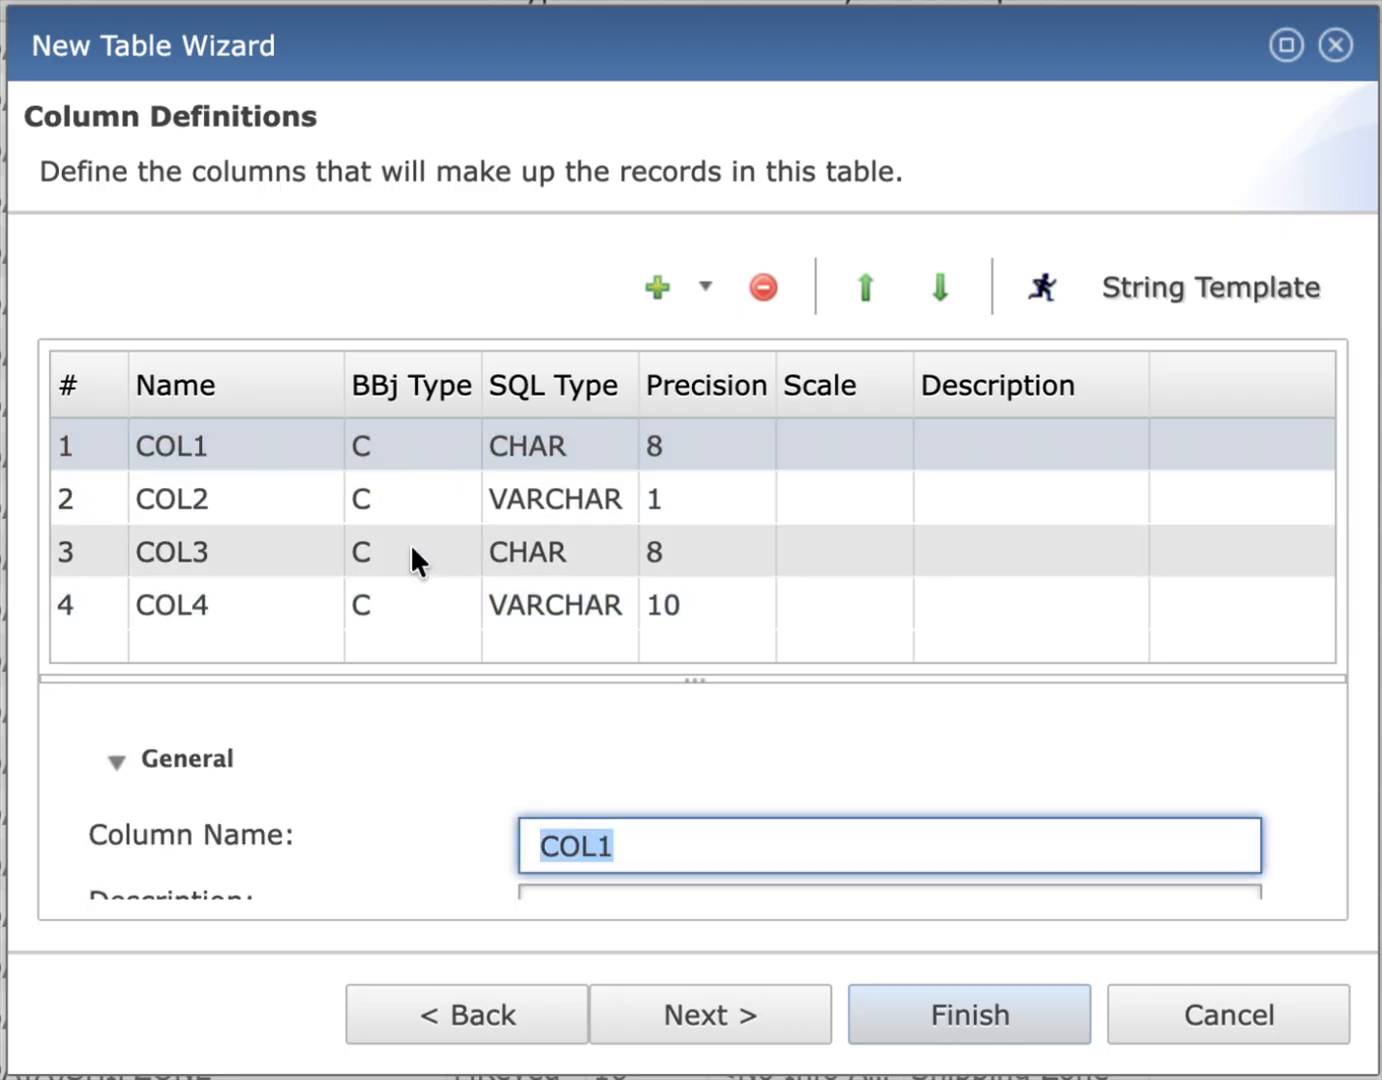
pyautogui.scroll(-6, 376, 792)
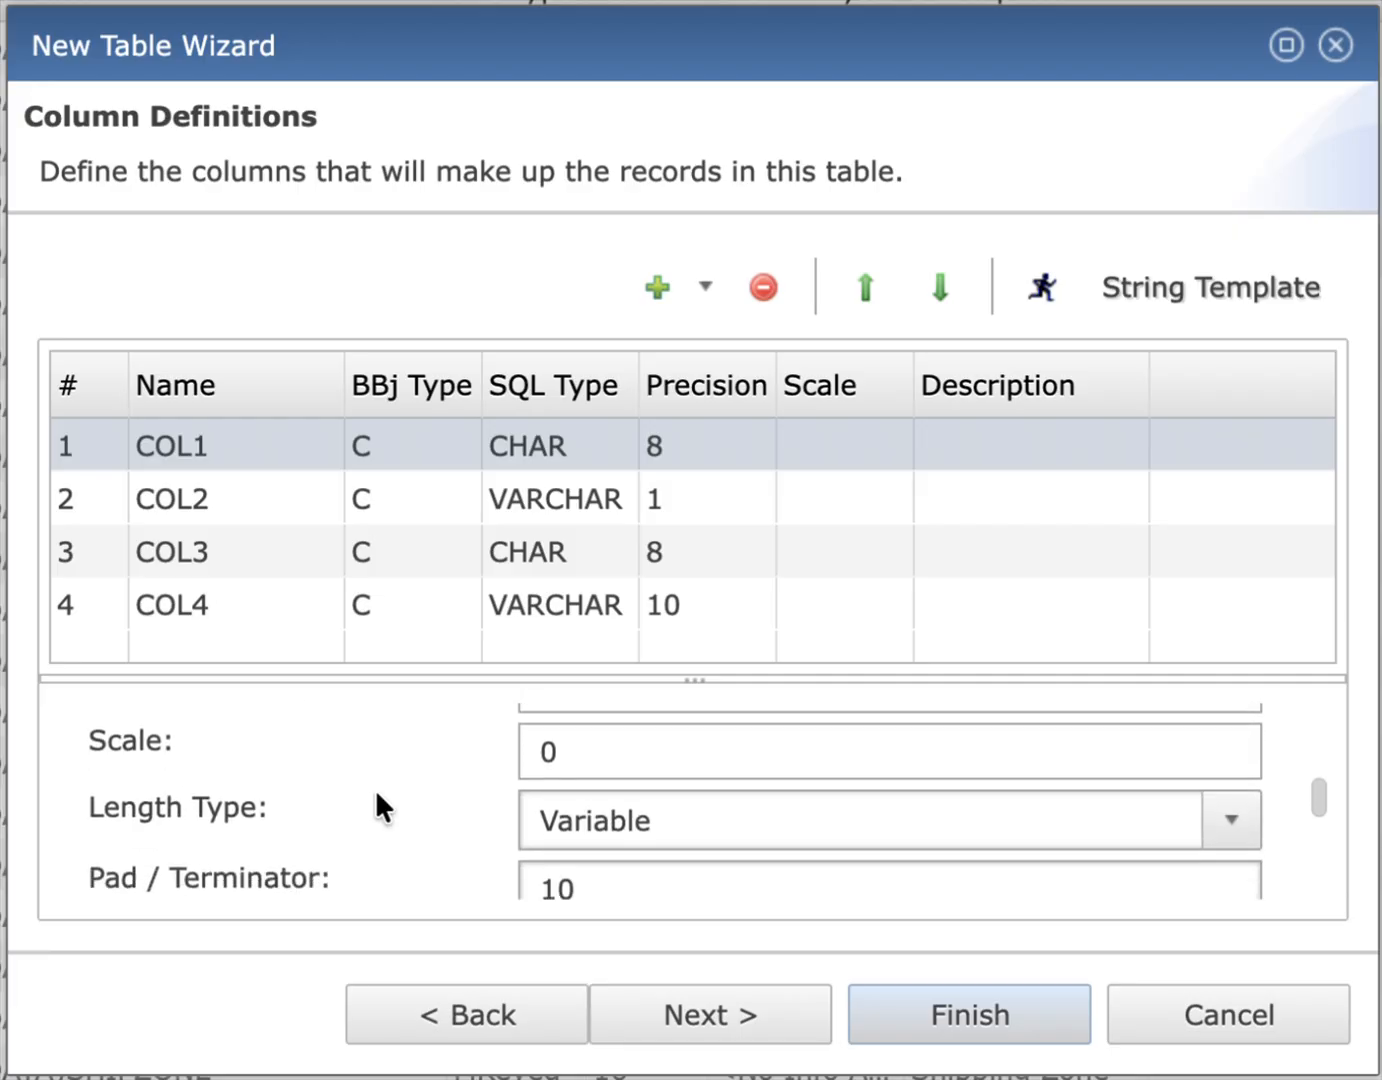
pyautogui.scroll(-2, 376, 805)
pyautogui.scroll(3, 500, 768)
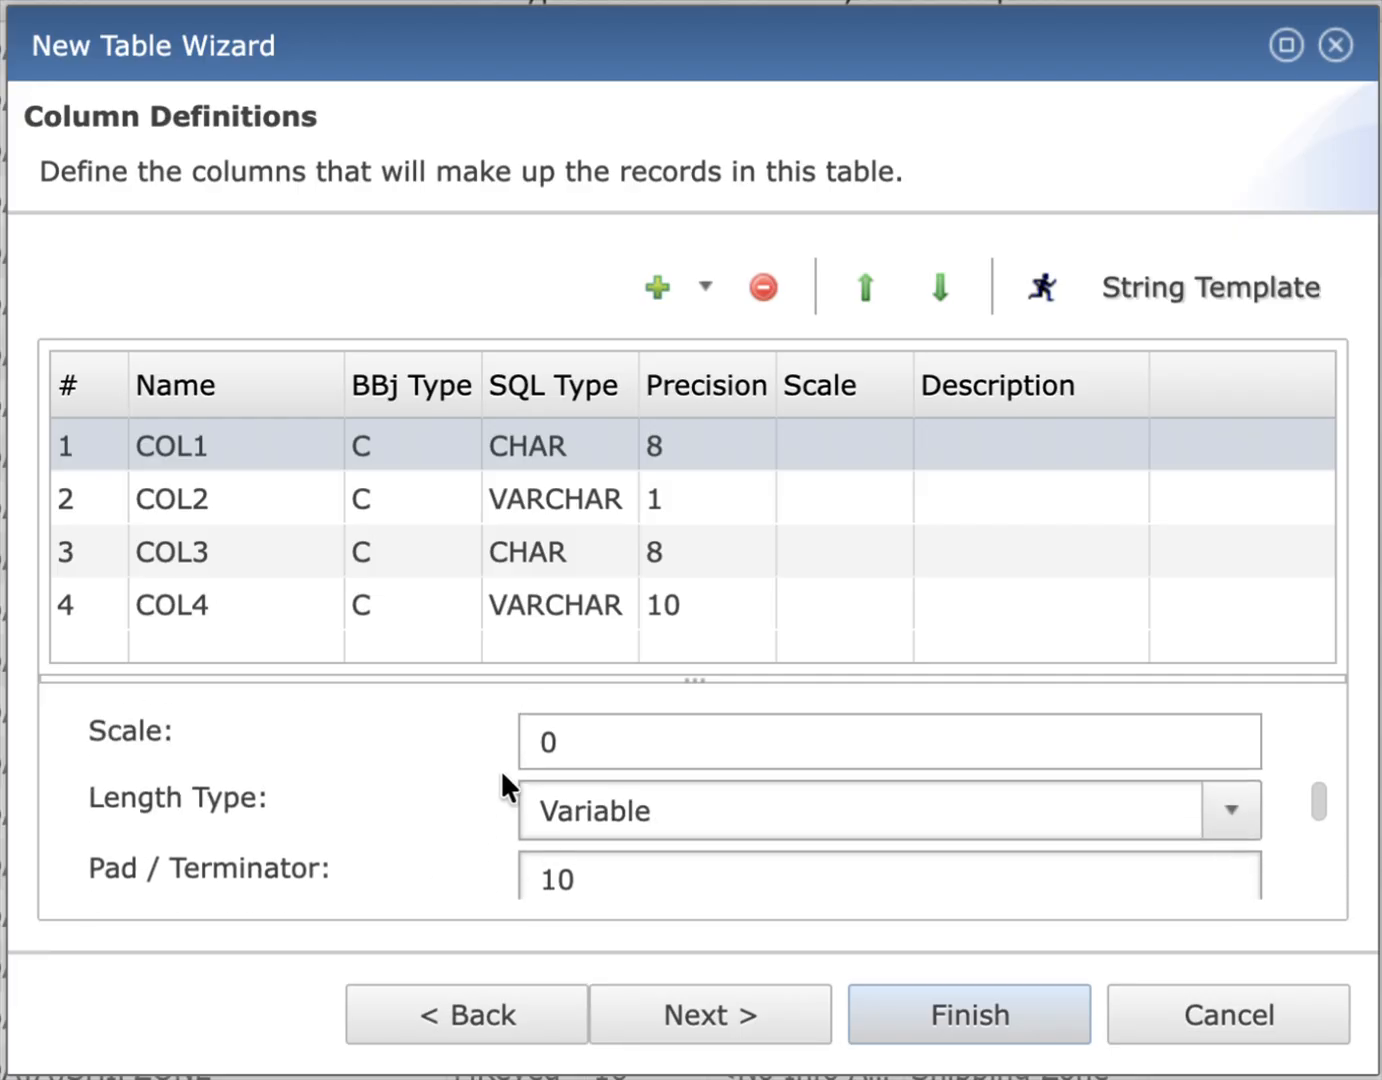
pyautogui.scroll(-1, 500, 769)
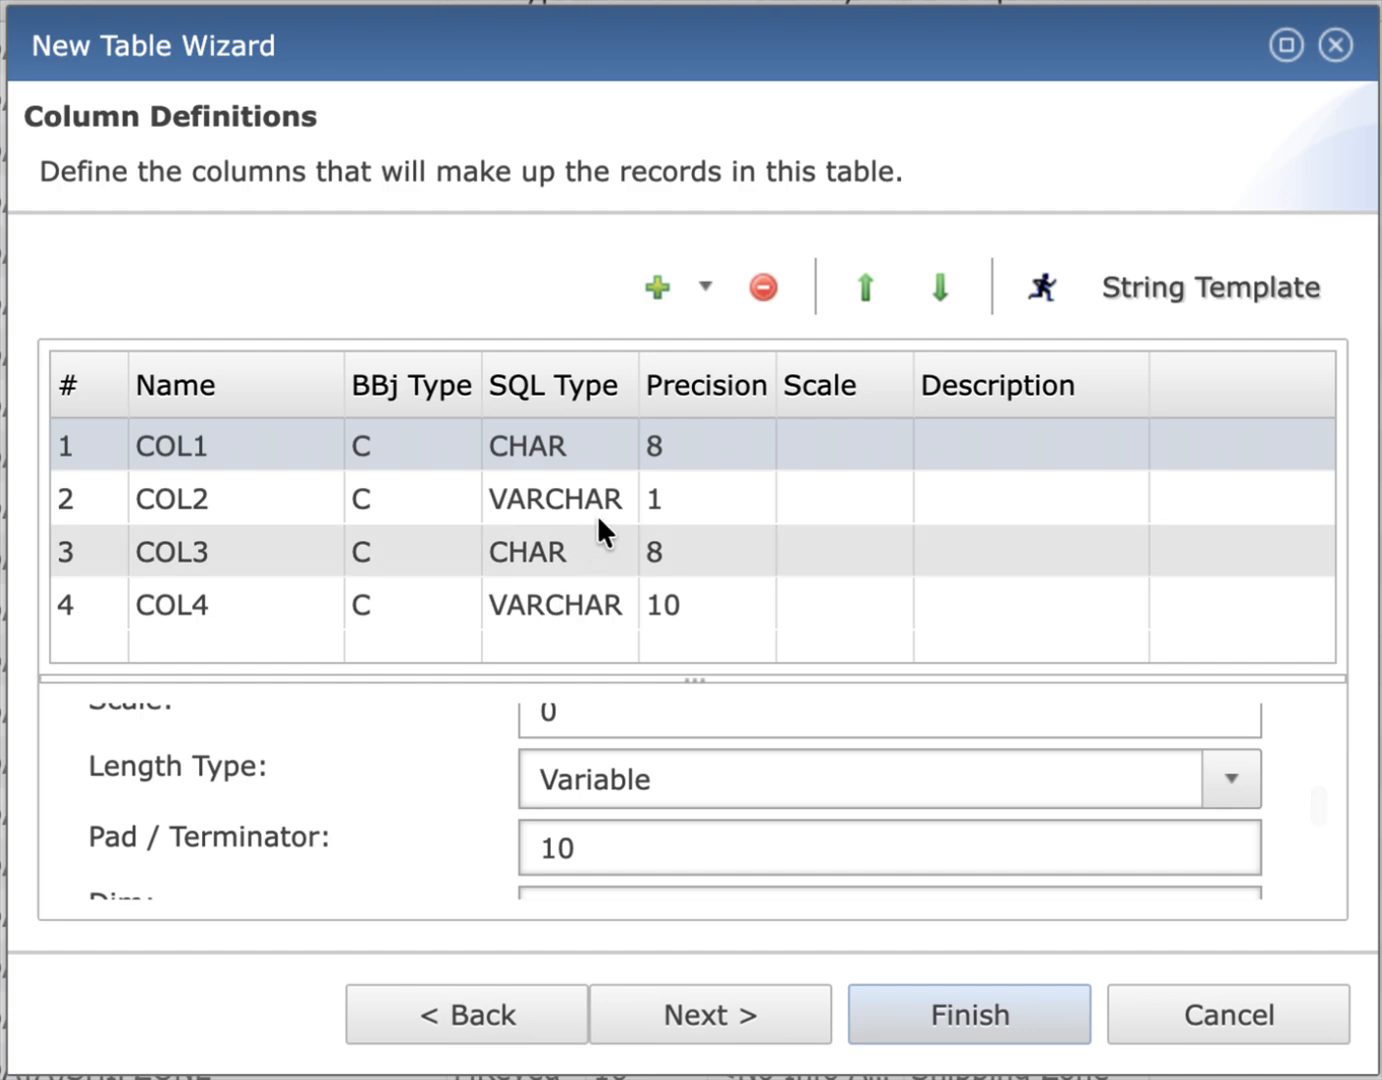
pyautogui.click(744, 1020)
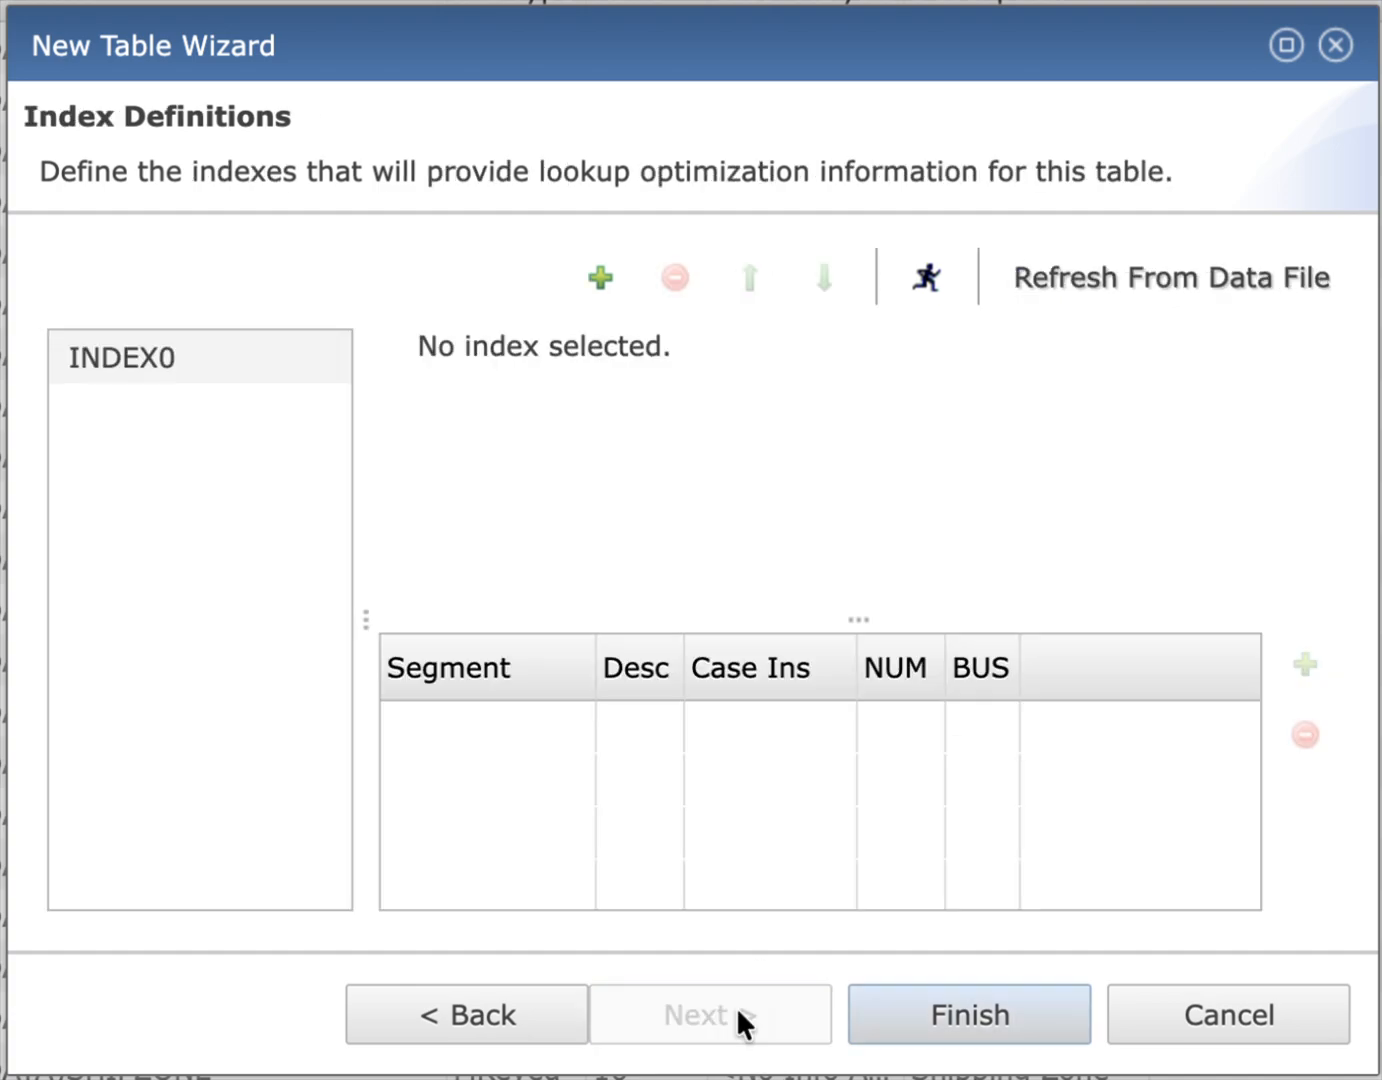
pyautogui.click(143, 358)
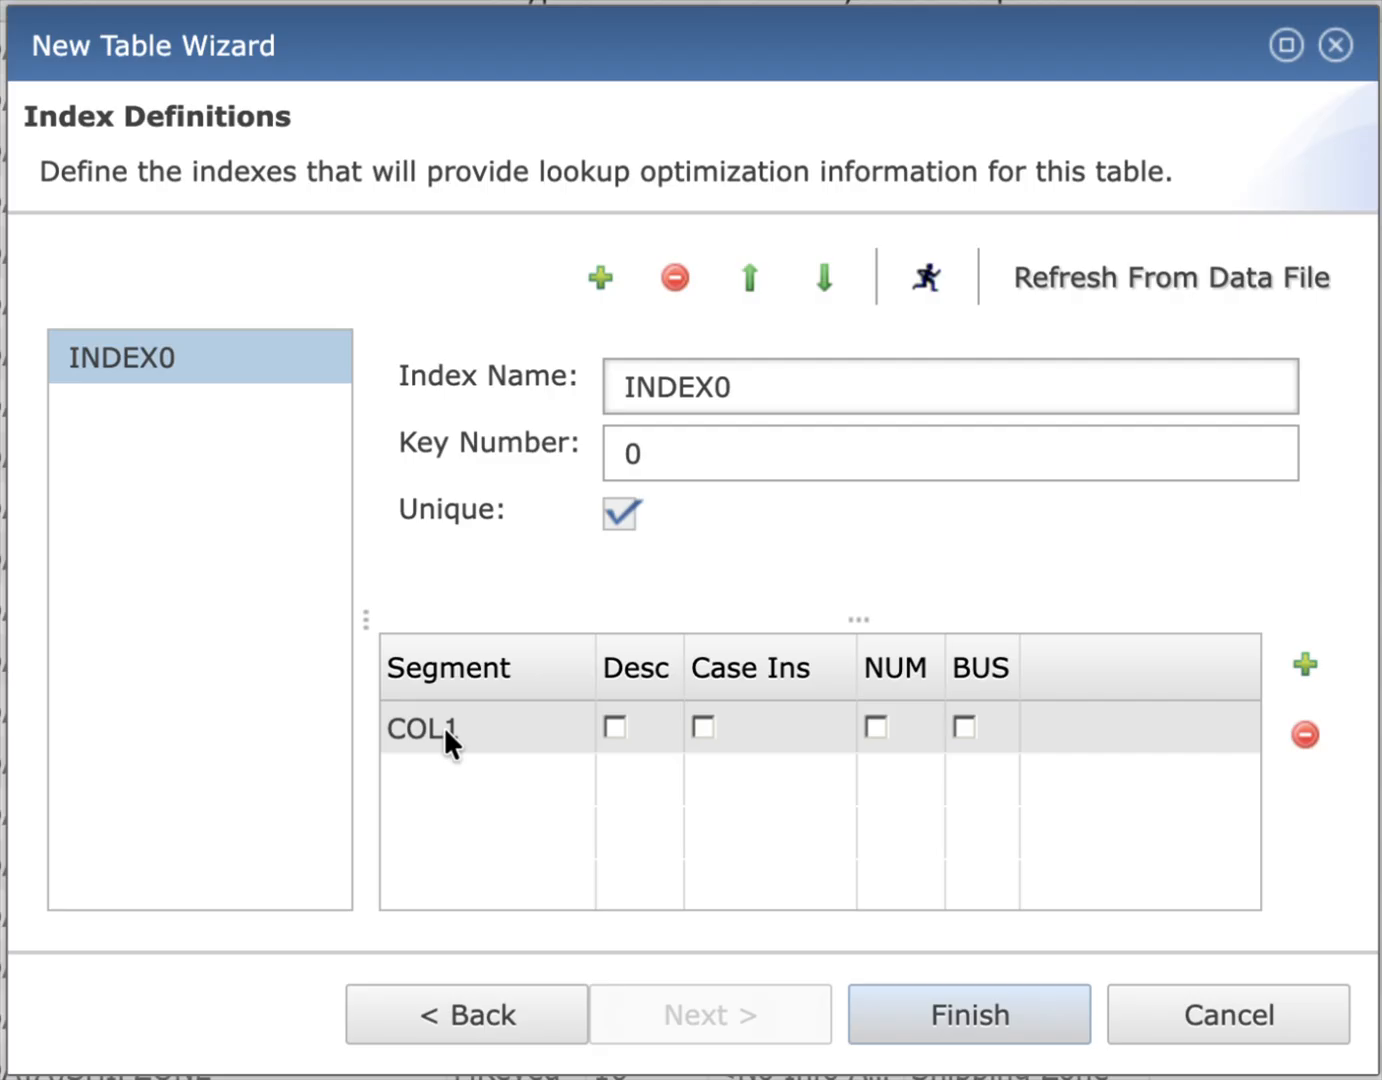
pyautogui.click(466, 1014)
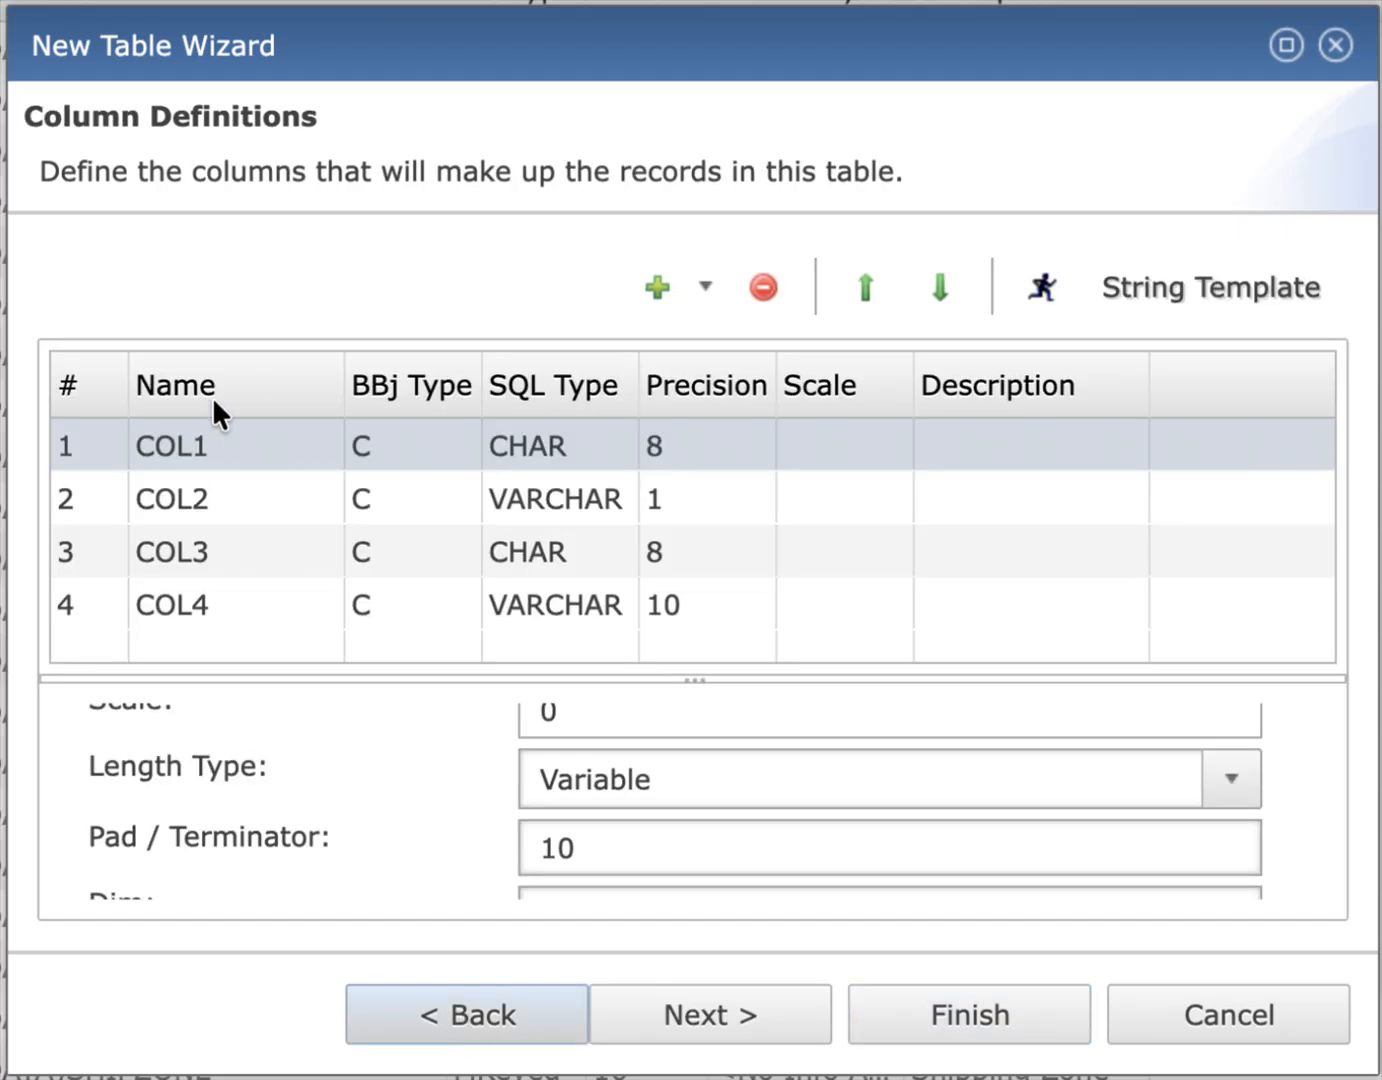
# Step: Rename the four header columns, in order, as REC_ID, REC_TYPE, ORDER_NUM and CUST_NUM
pyautogui.click(195, 442)
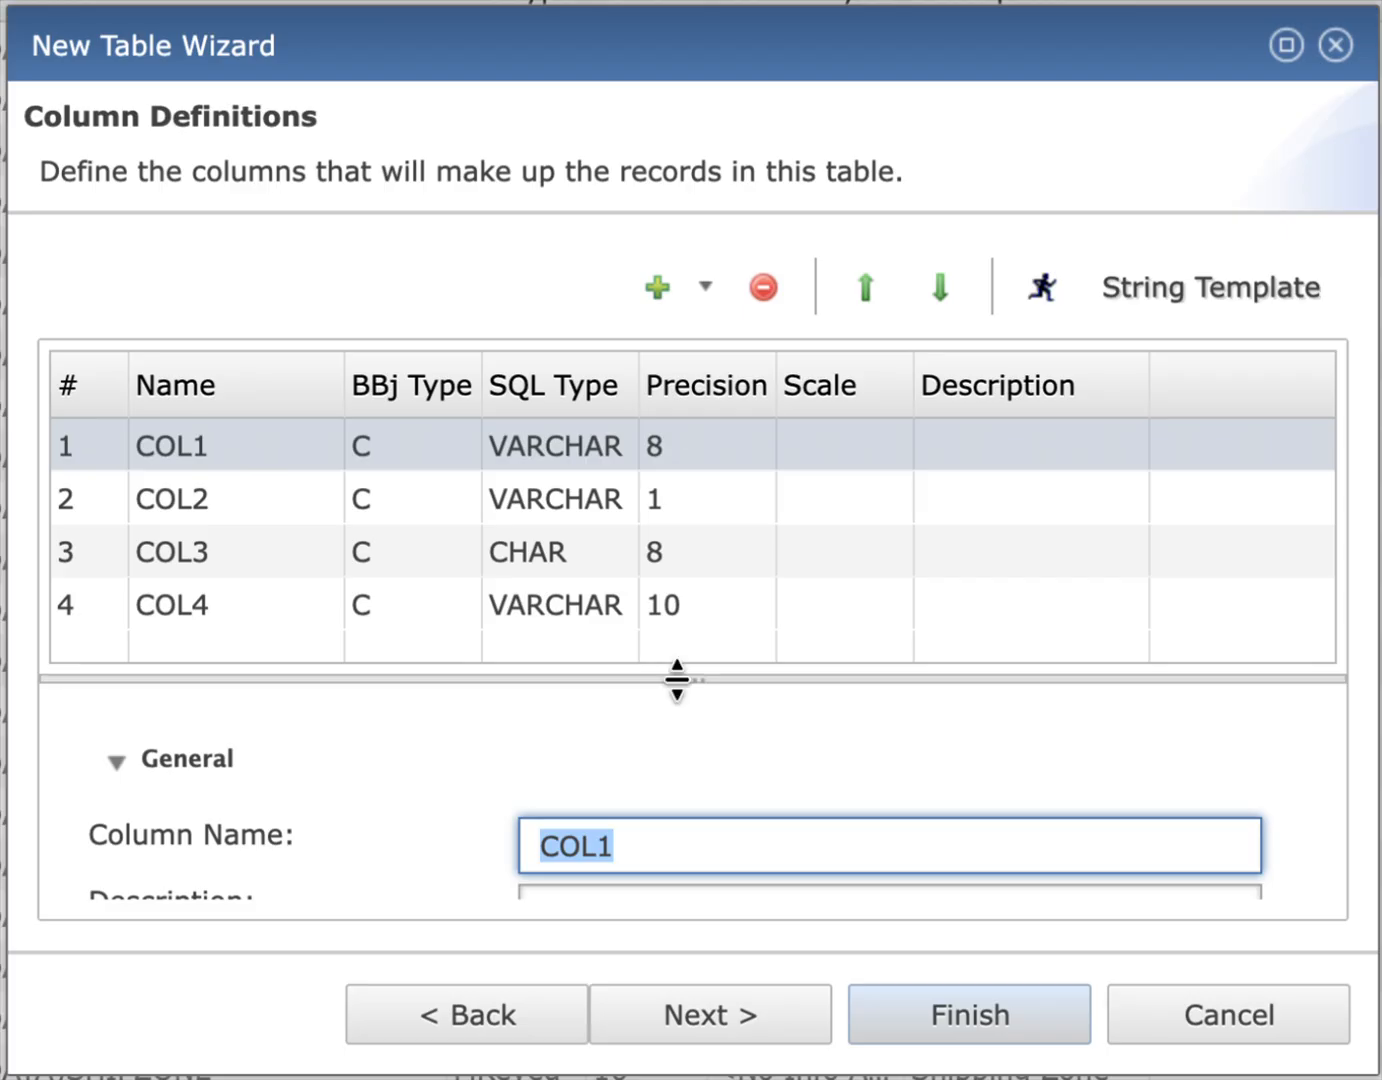
pyautogui.write('REC_ID')
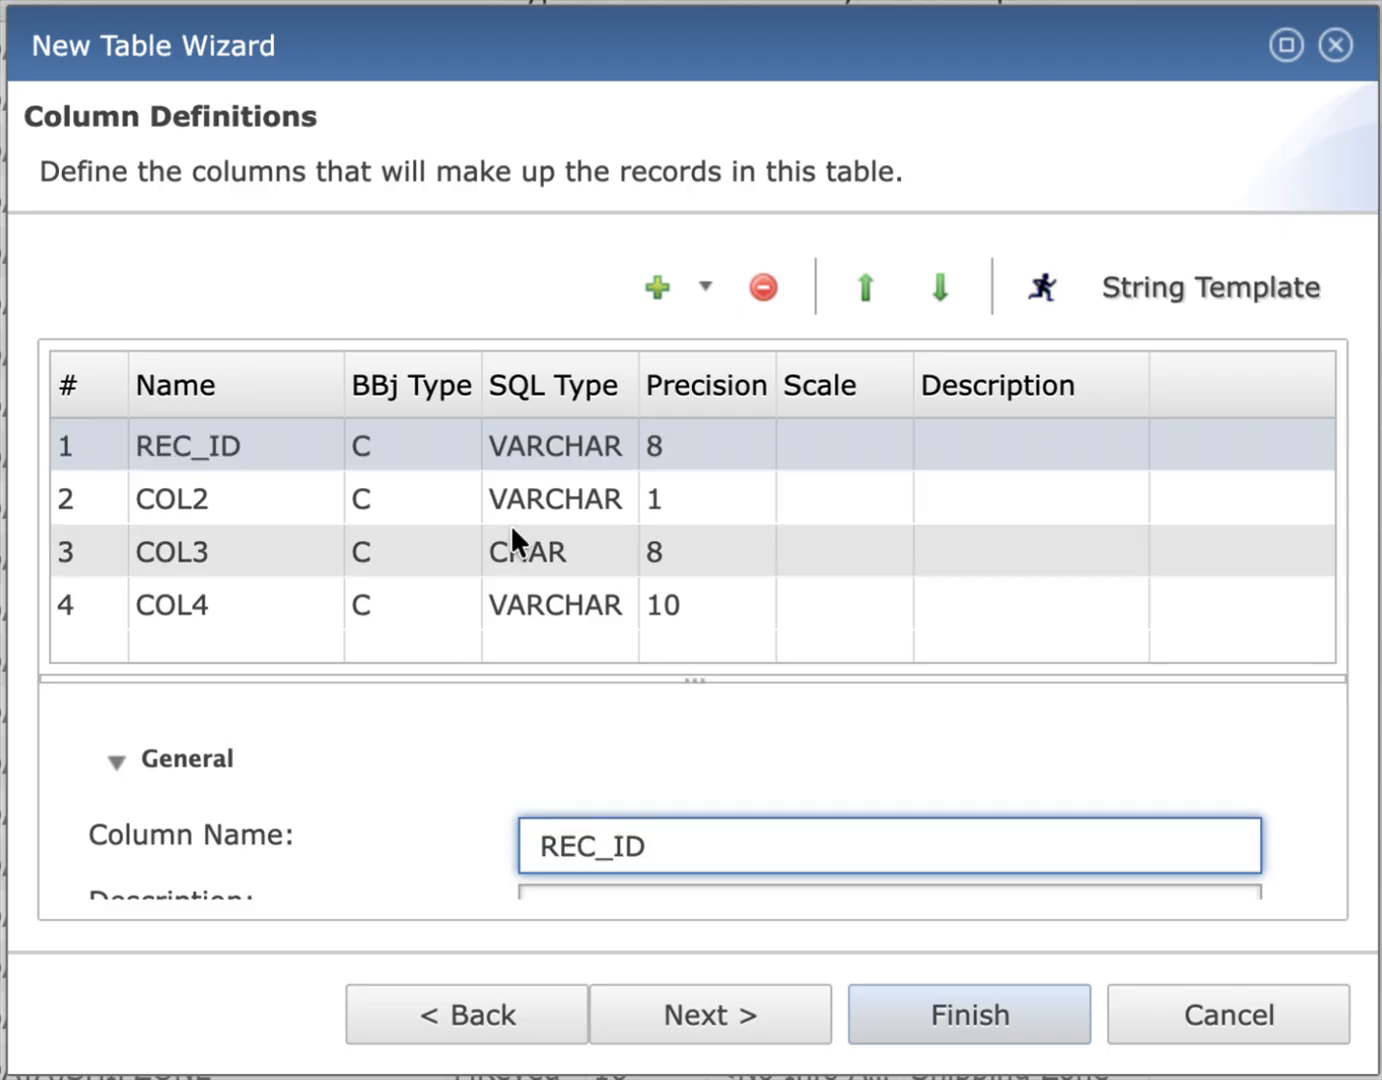
pyautogui.click(175, 495)
pyautogui.write('REC_TYPE')
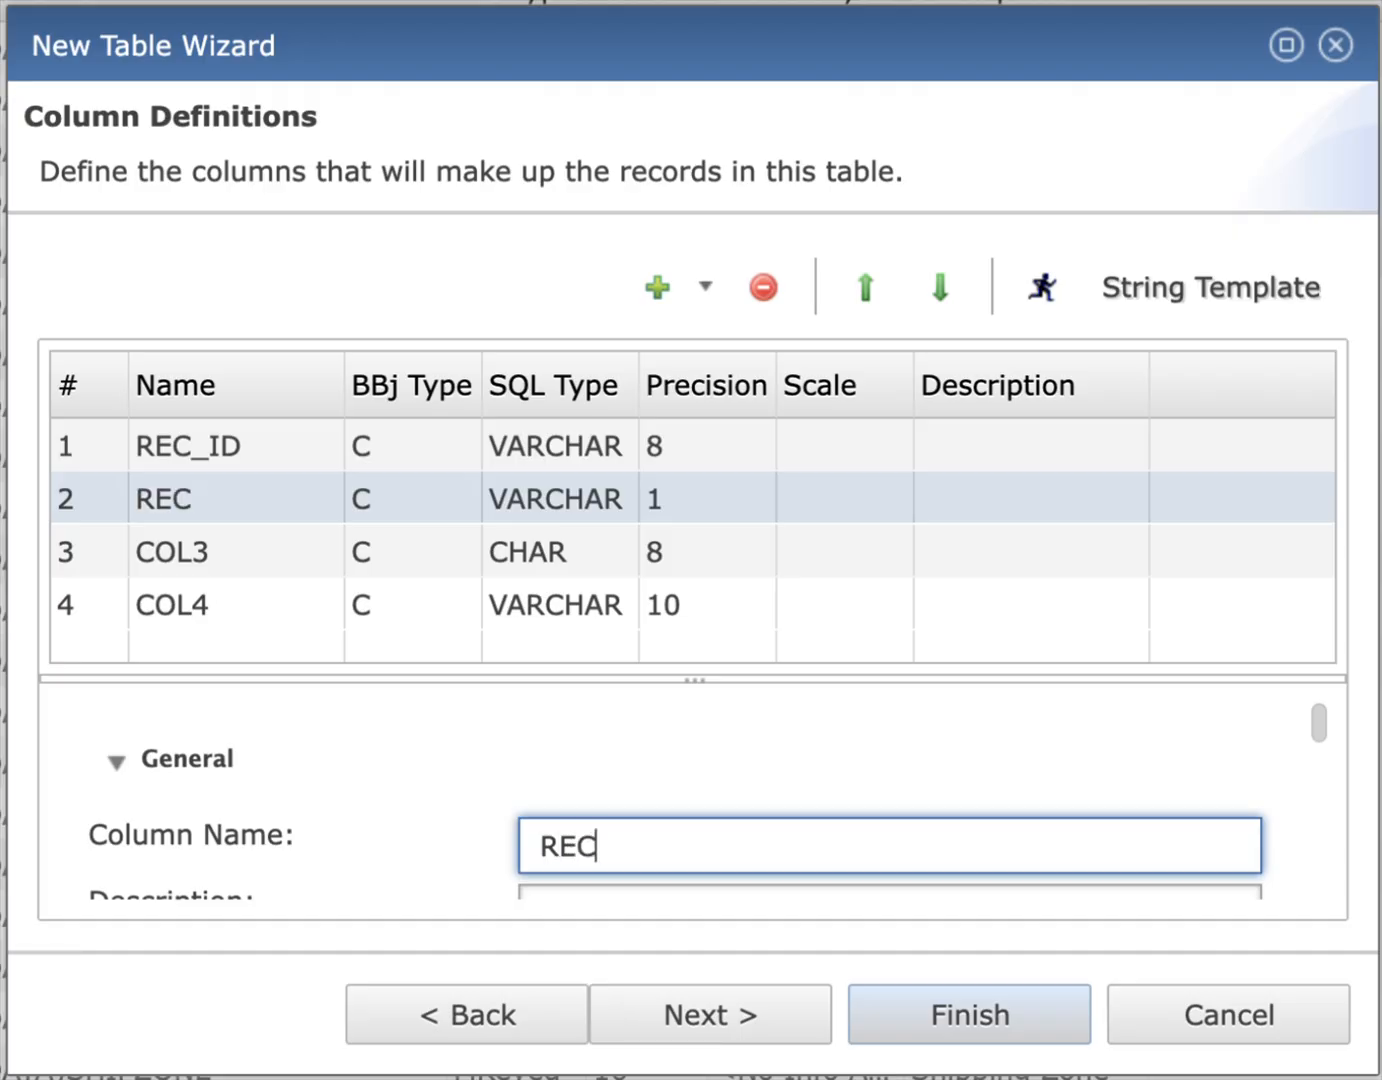
pyautogui.click(188, 536)
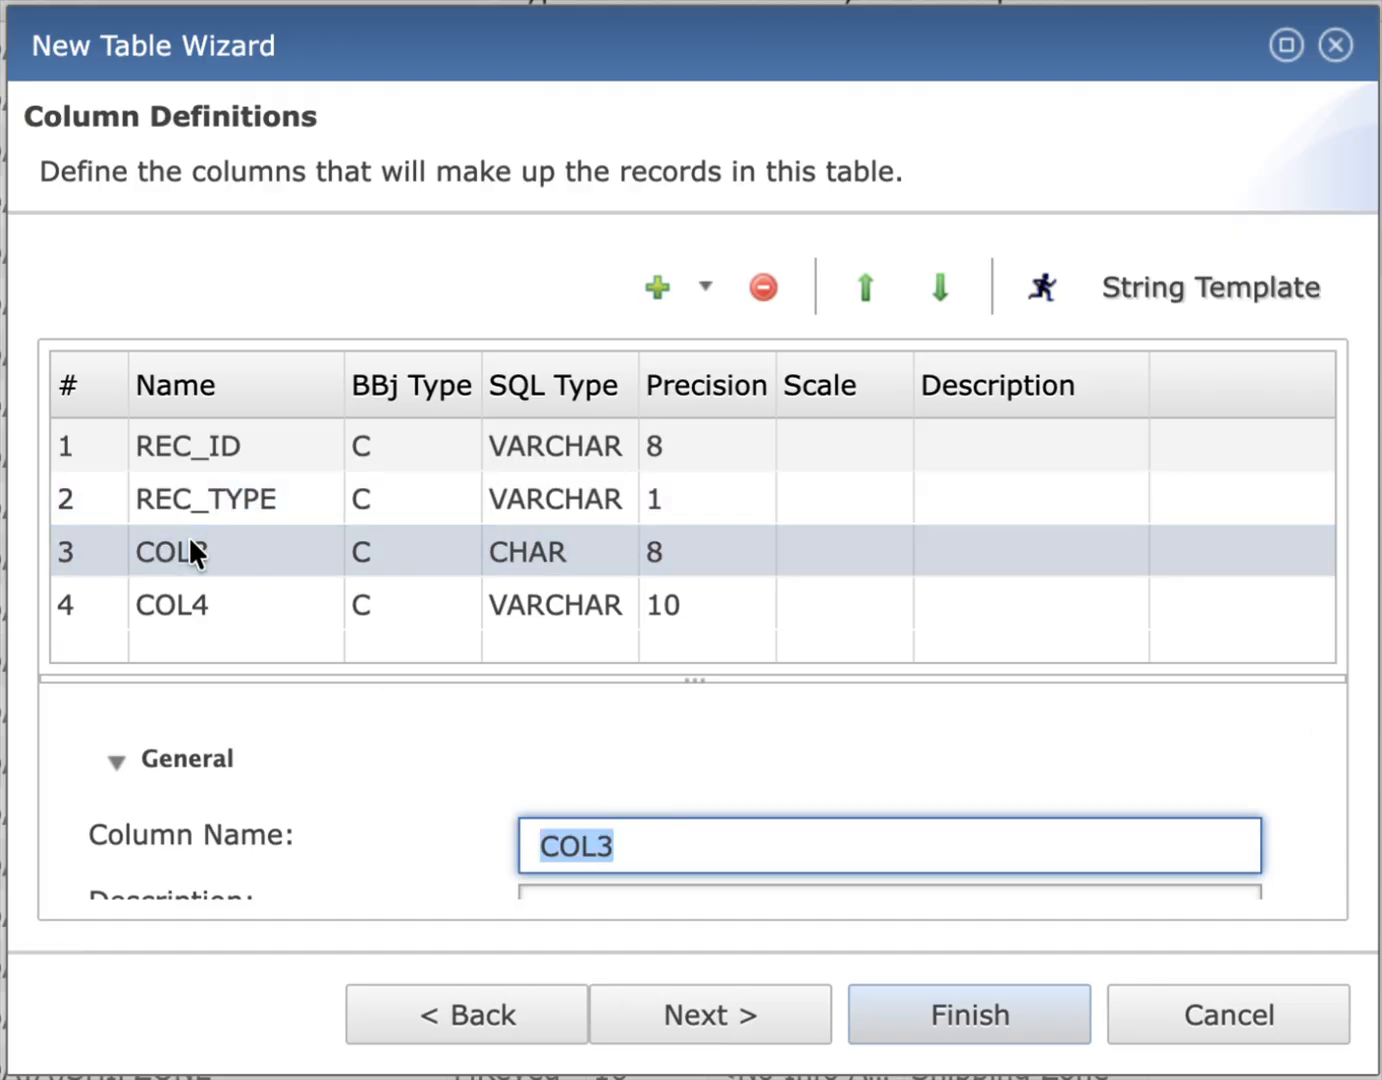
pyautogui.write('ORDER_NUM')
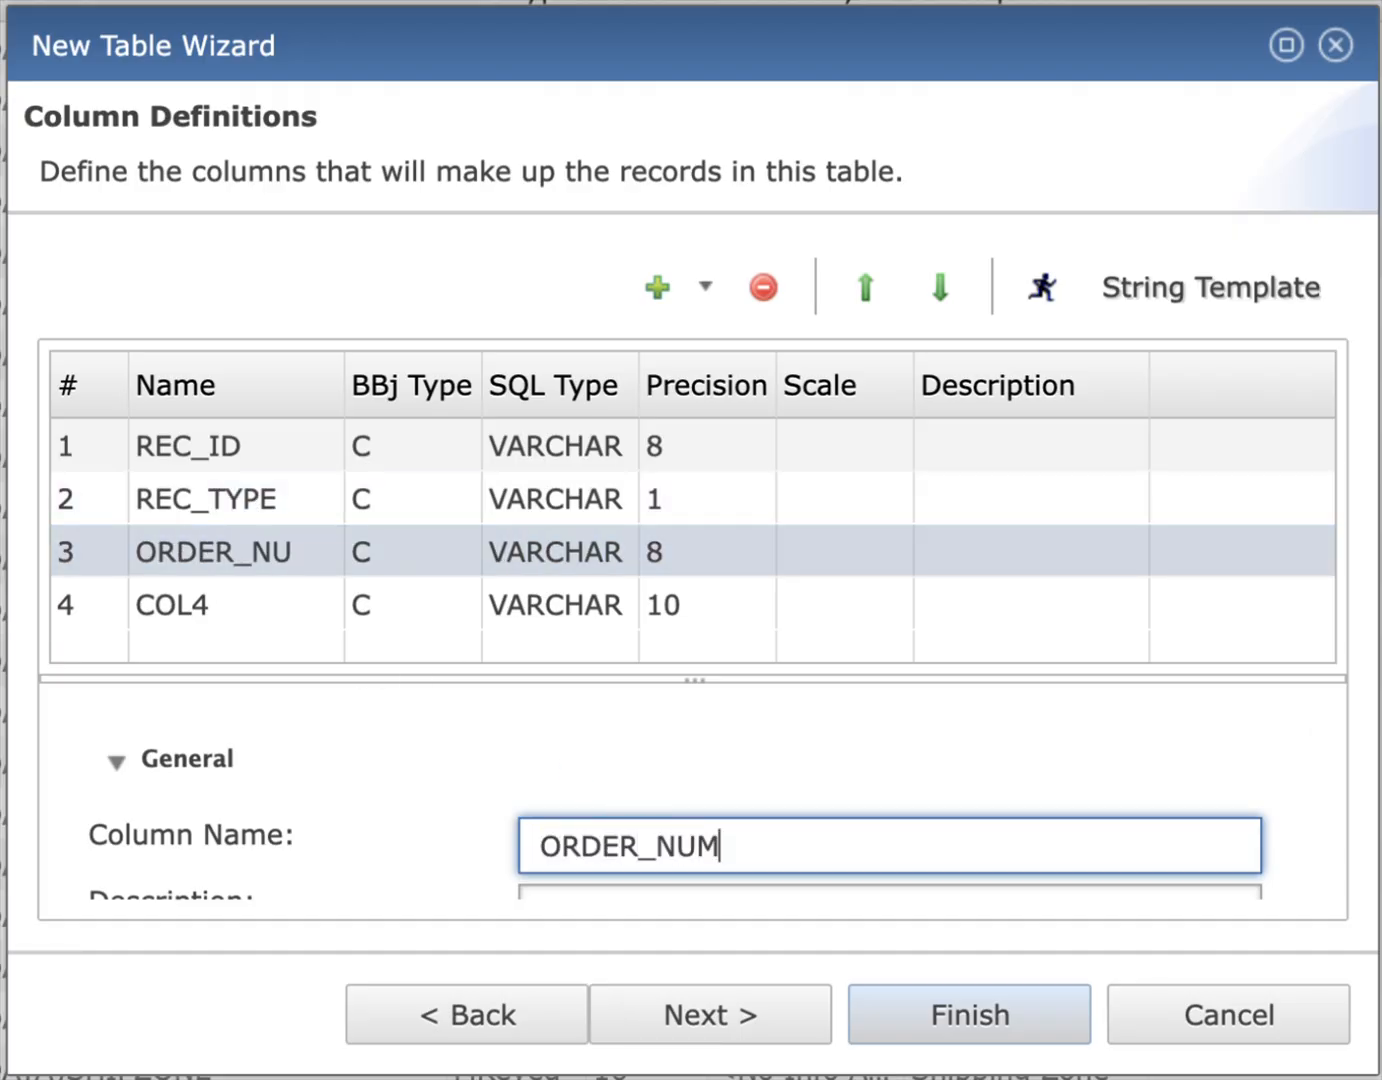
pyautogui.click(180, 600)
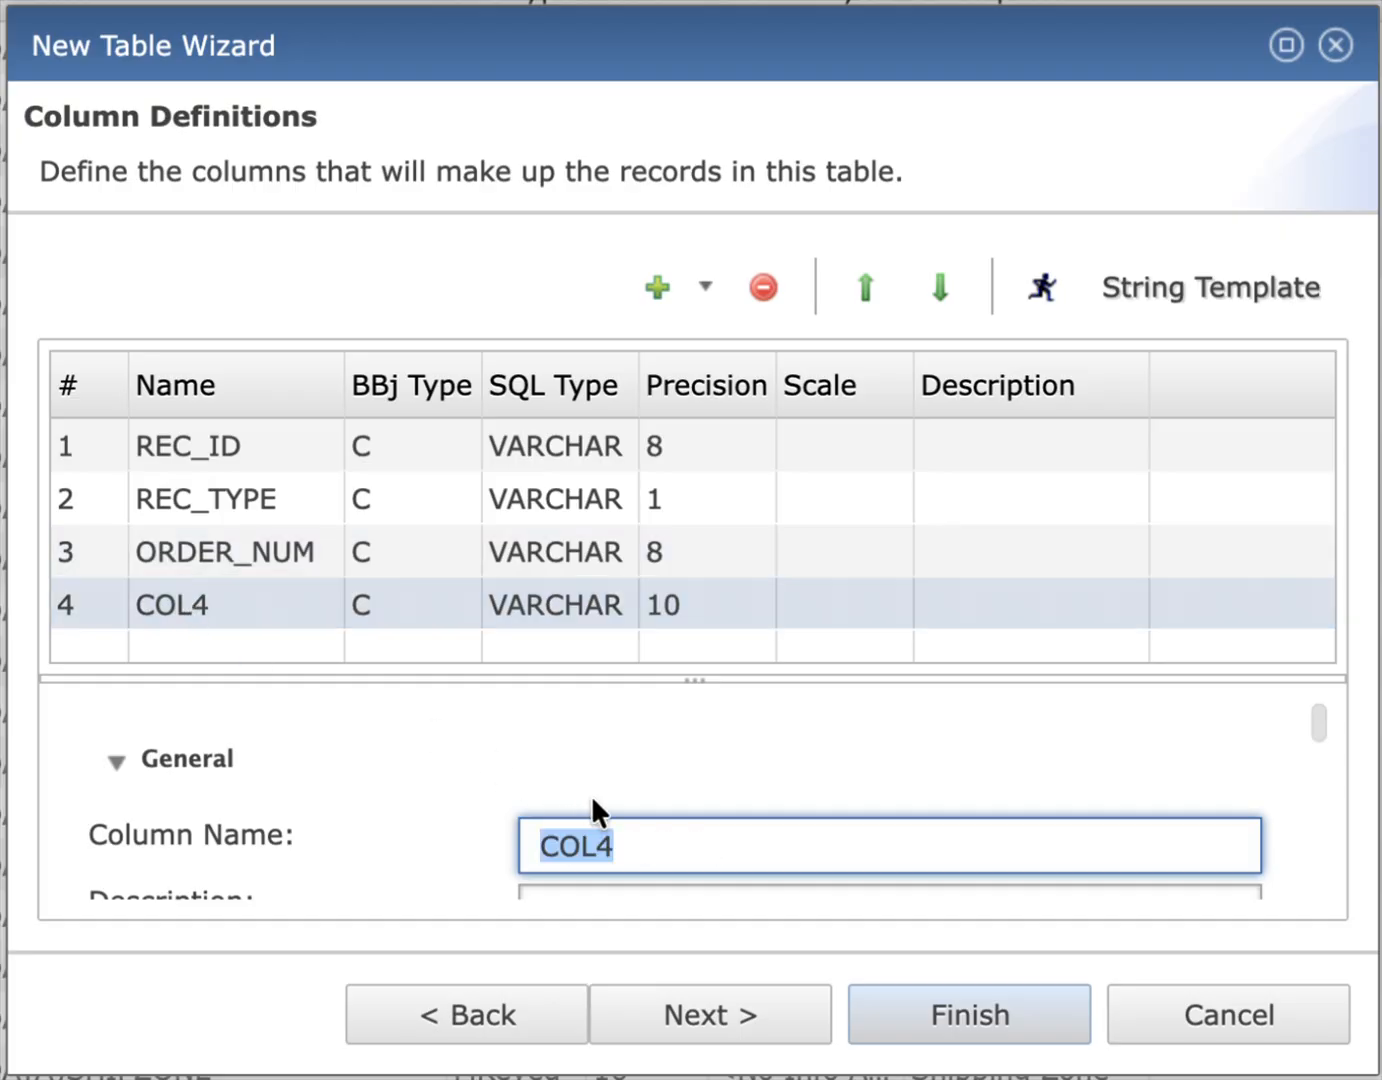
pyautogui.write('CUST_NUM')
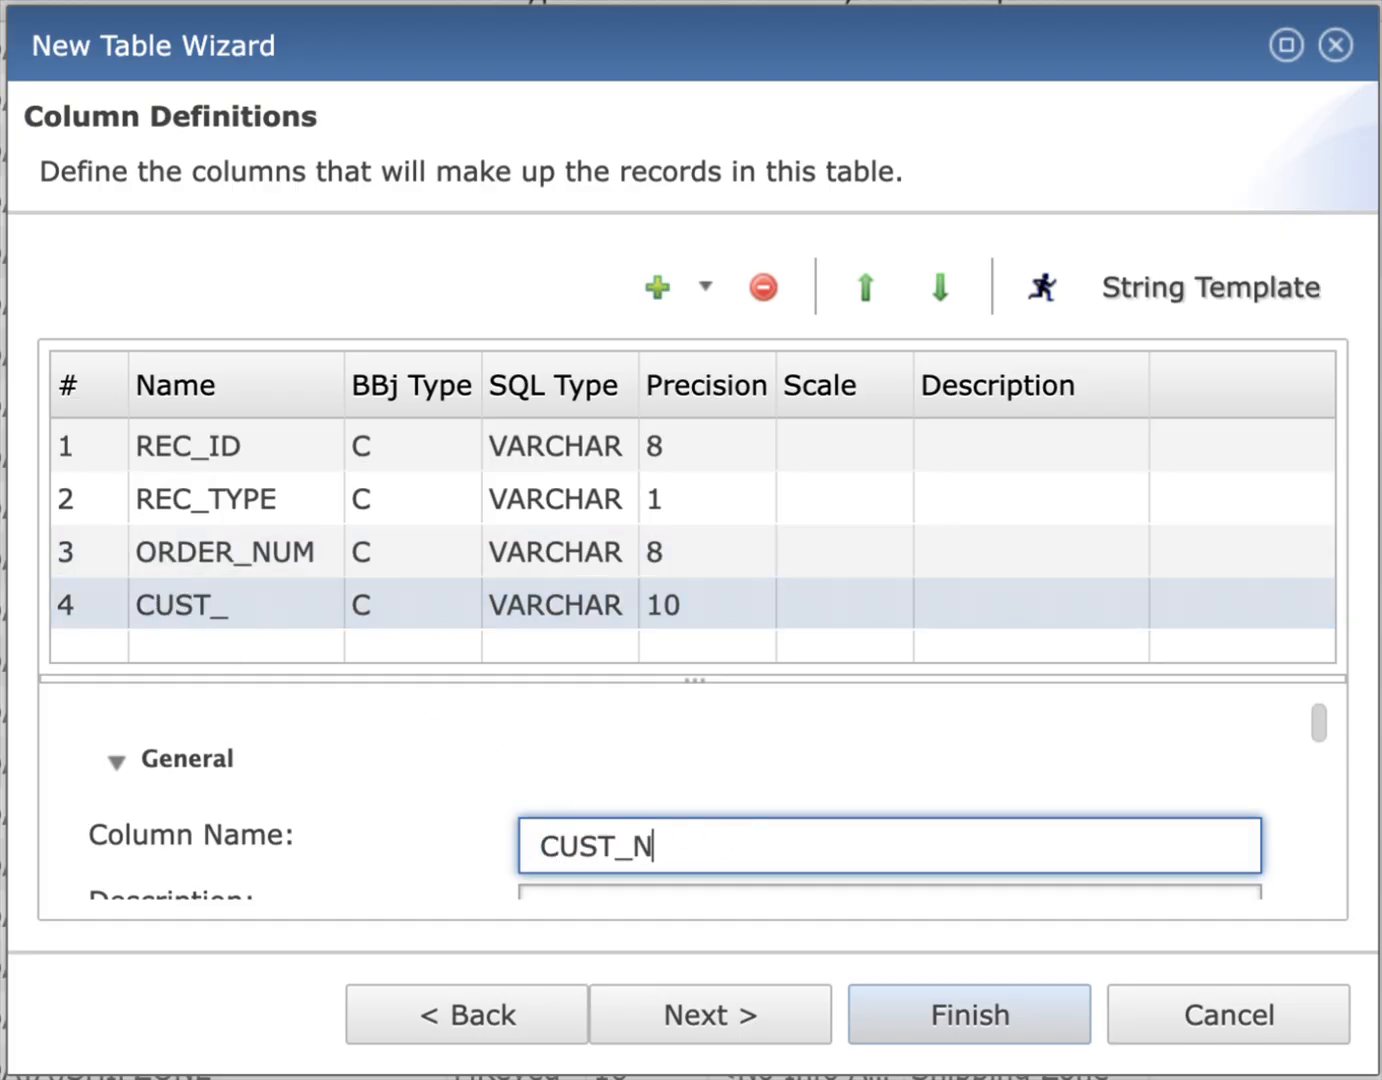
# Step: Change the key segment of INDEX0 from COL1 to the REC_ID column and finish creating the header table
pyautogui.click(725, 1017)
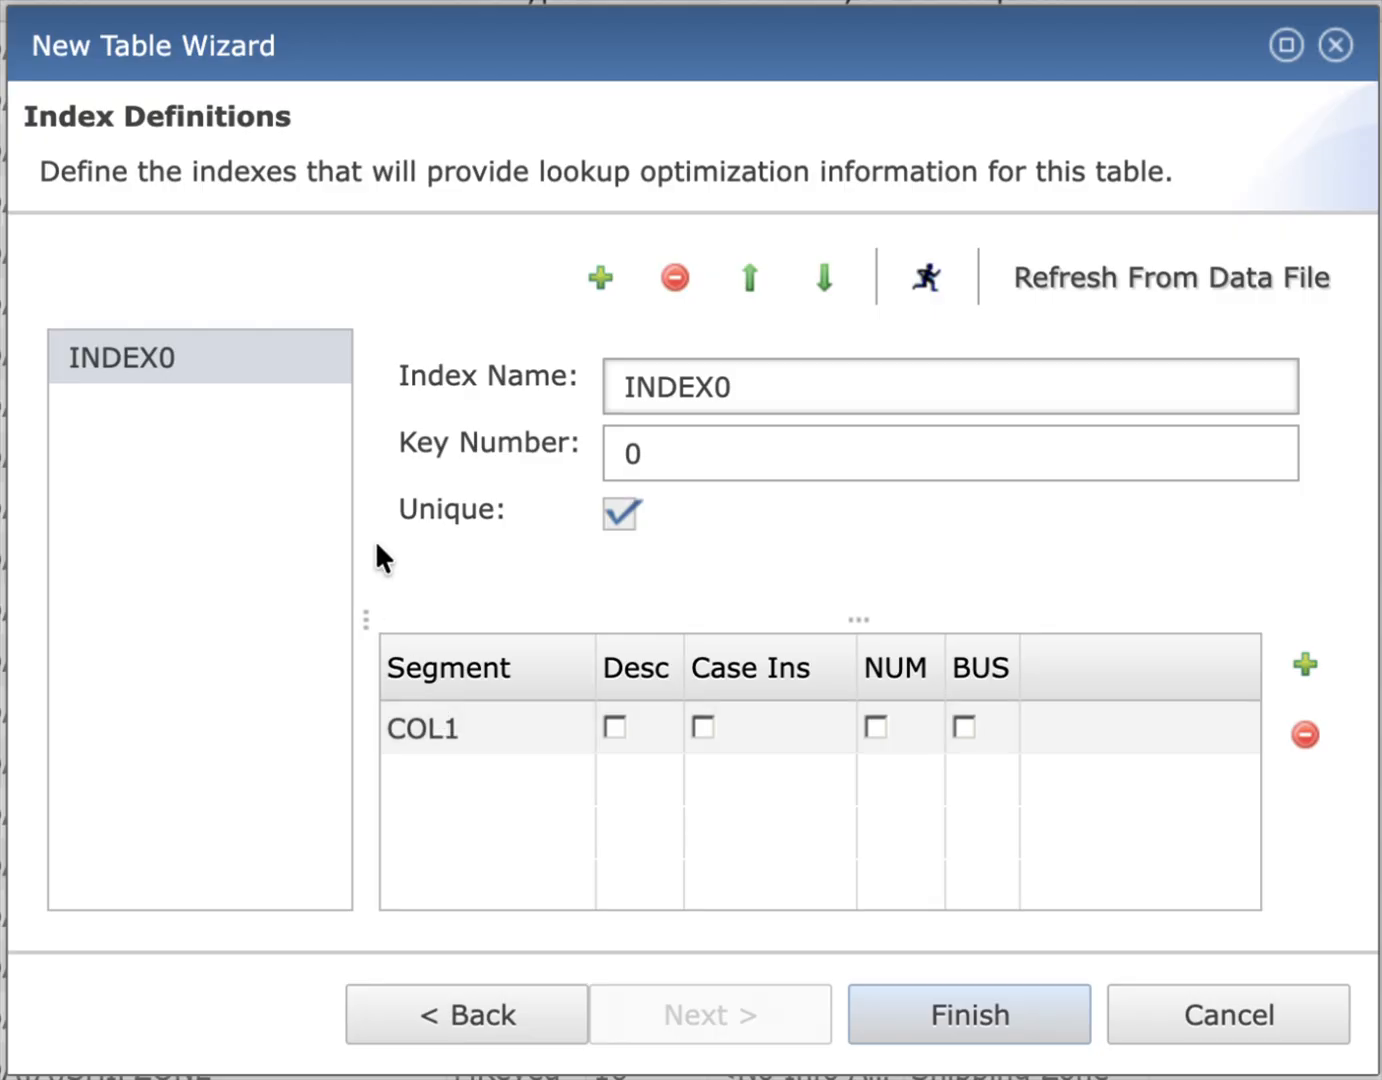
pyautogui.click(212, 375)
pyautogui.click(469, 730)
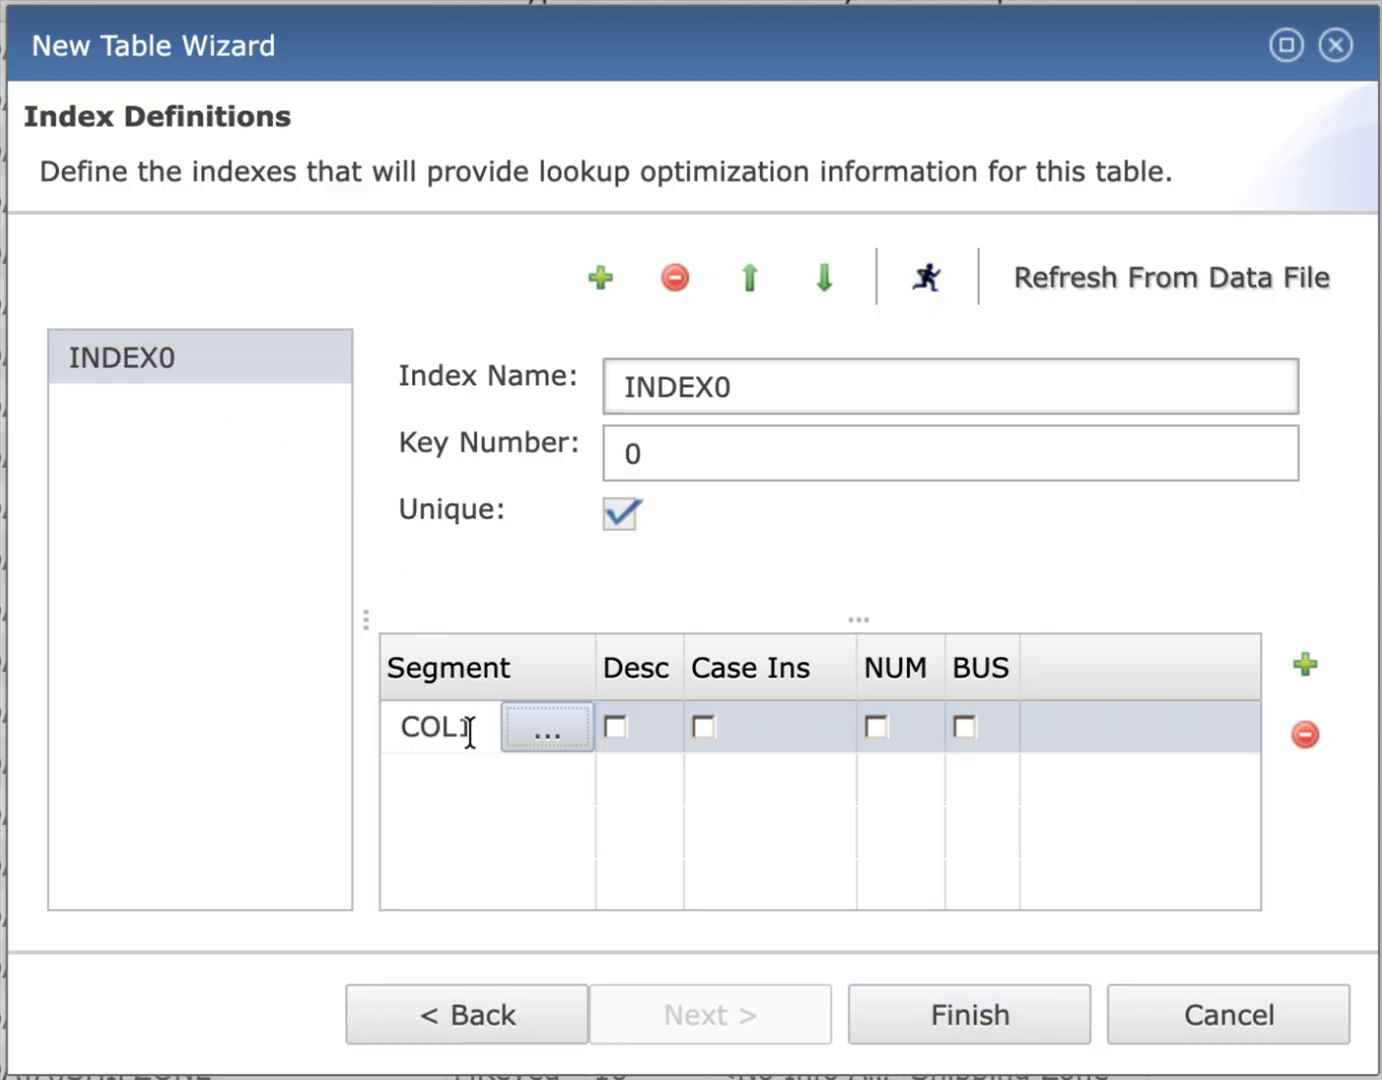
pyautogui.click(553, 731)
pyautogui.click(571, 389)
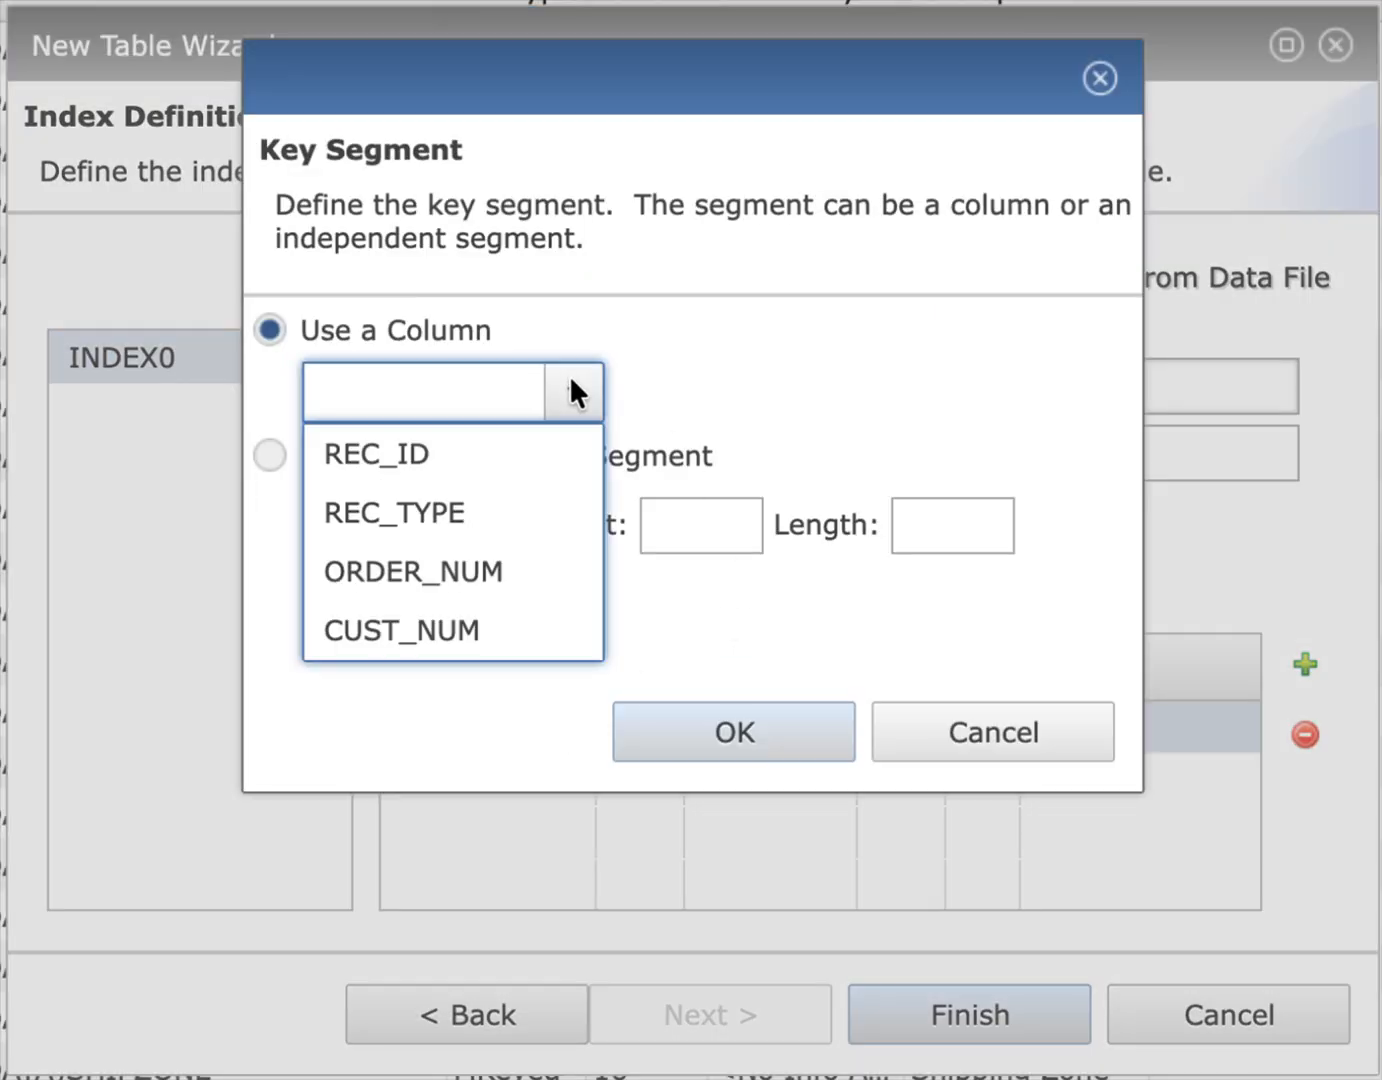
pyautogui.click(410, 453)
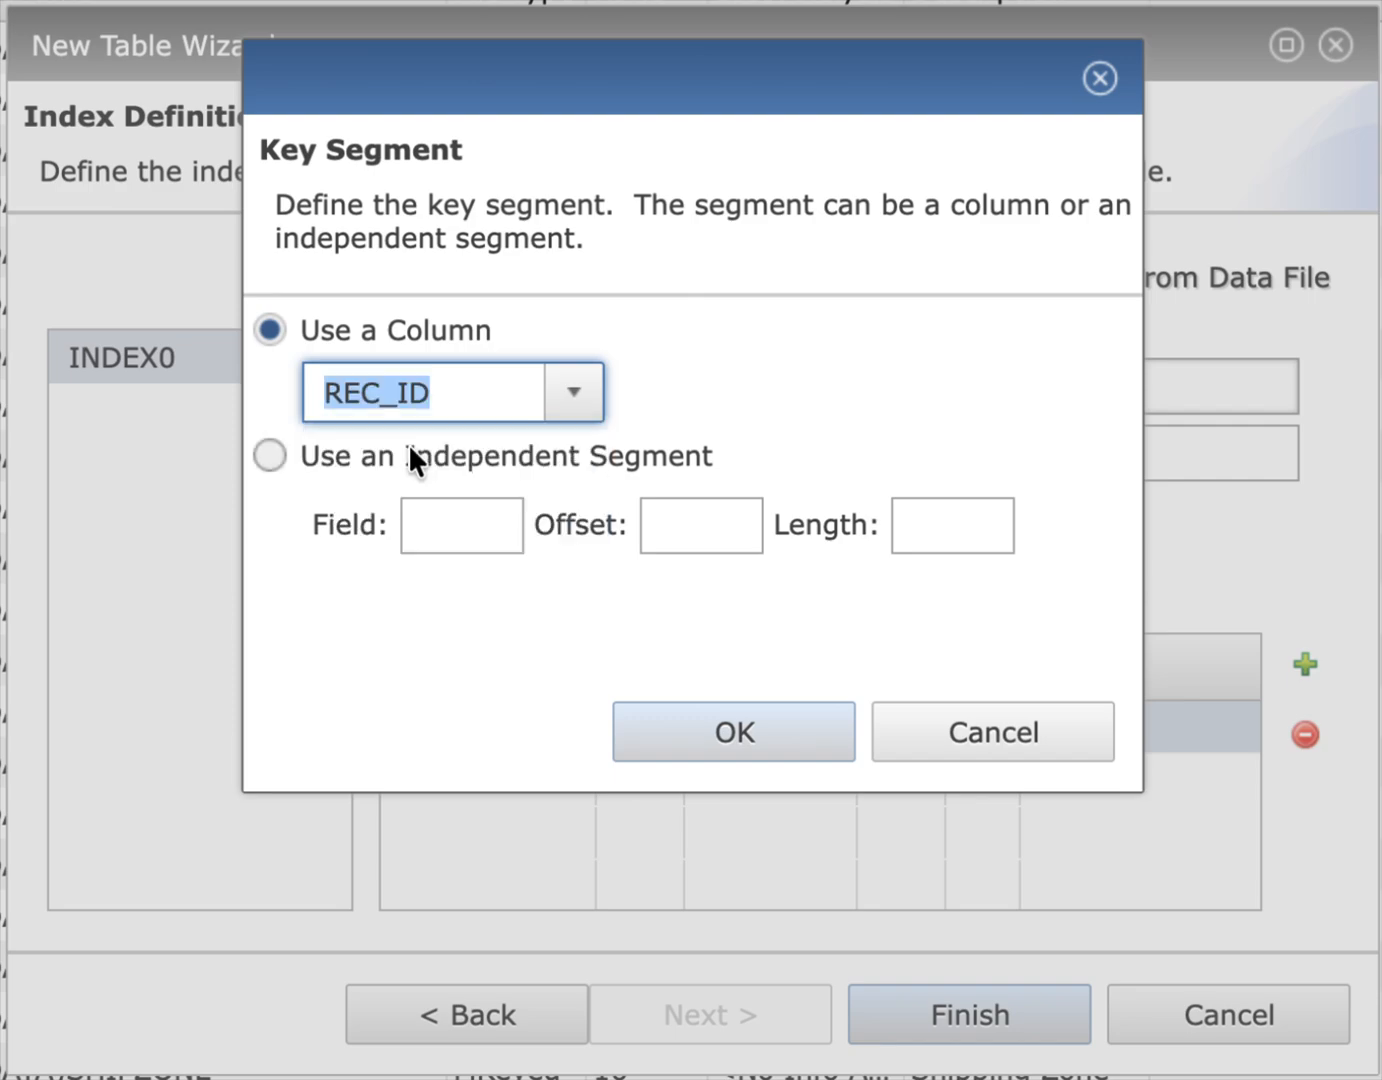
pyautogui.click(705, 737)
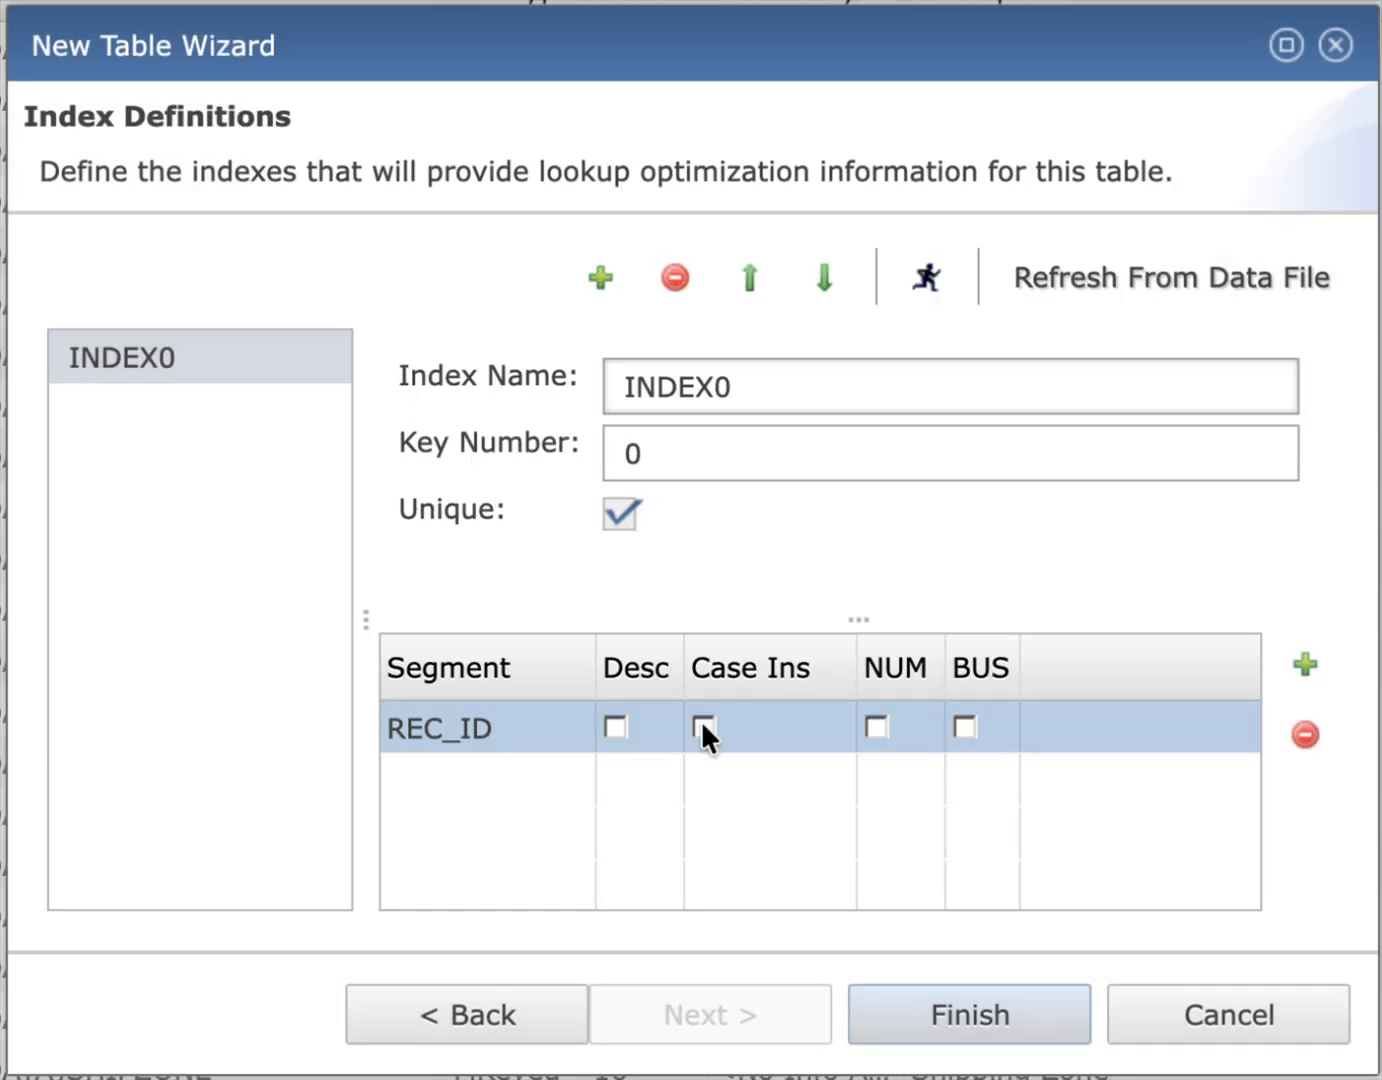
pyautogui.click(978, 1009)
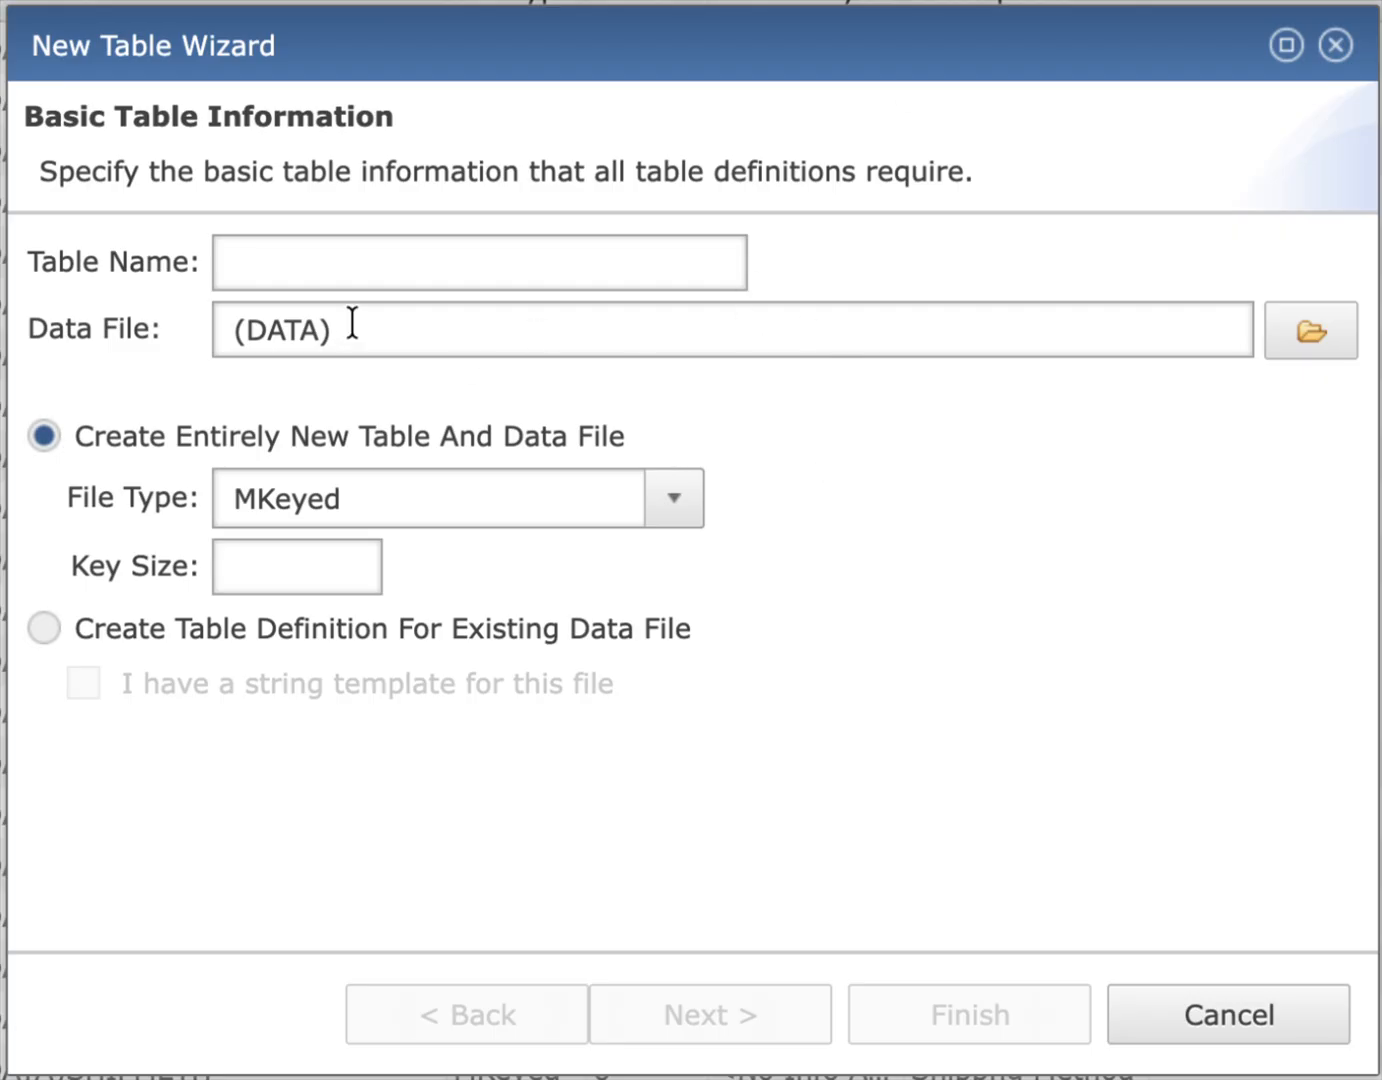
# Step: Set up a table definition named ORD_DET for the existing data file (DATA)orders and continue to the record layout
pyautogui.click(394, 256)
pyautogui.write('orde')
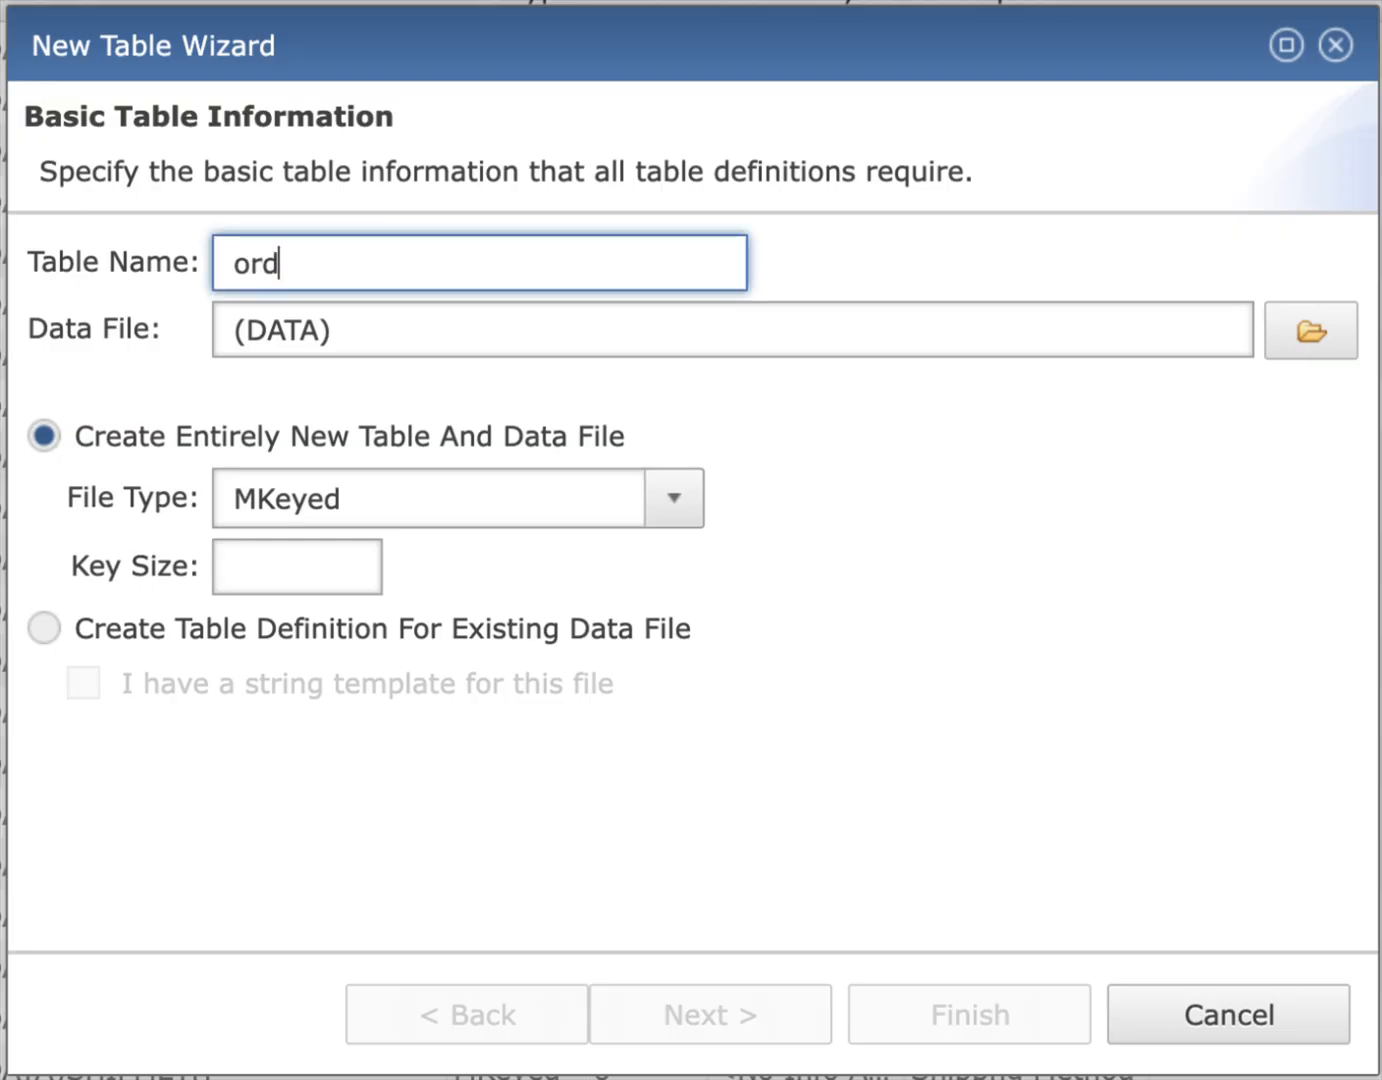
pyautogui.press('BackSpace')
pyautogui.write('_det')
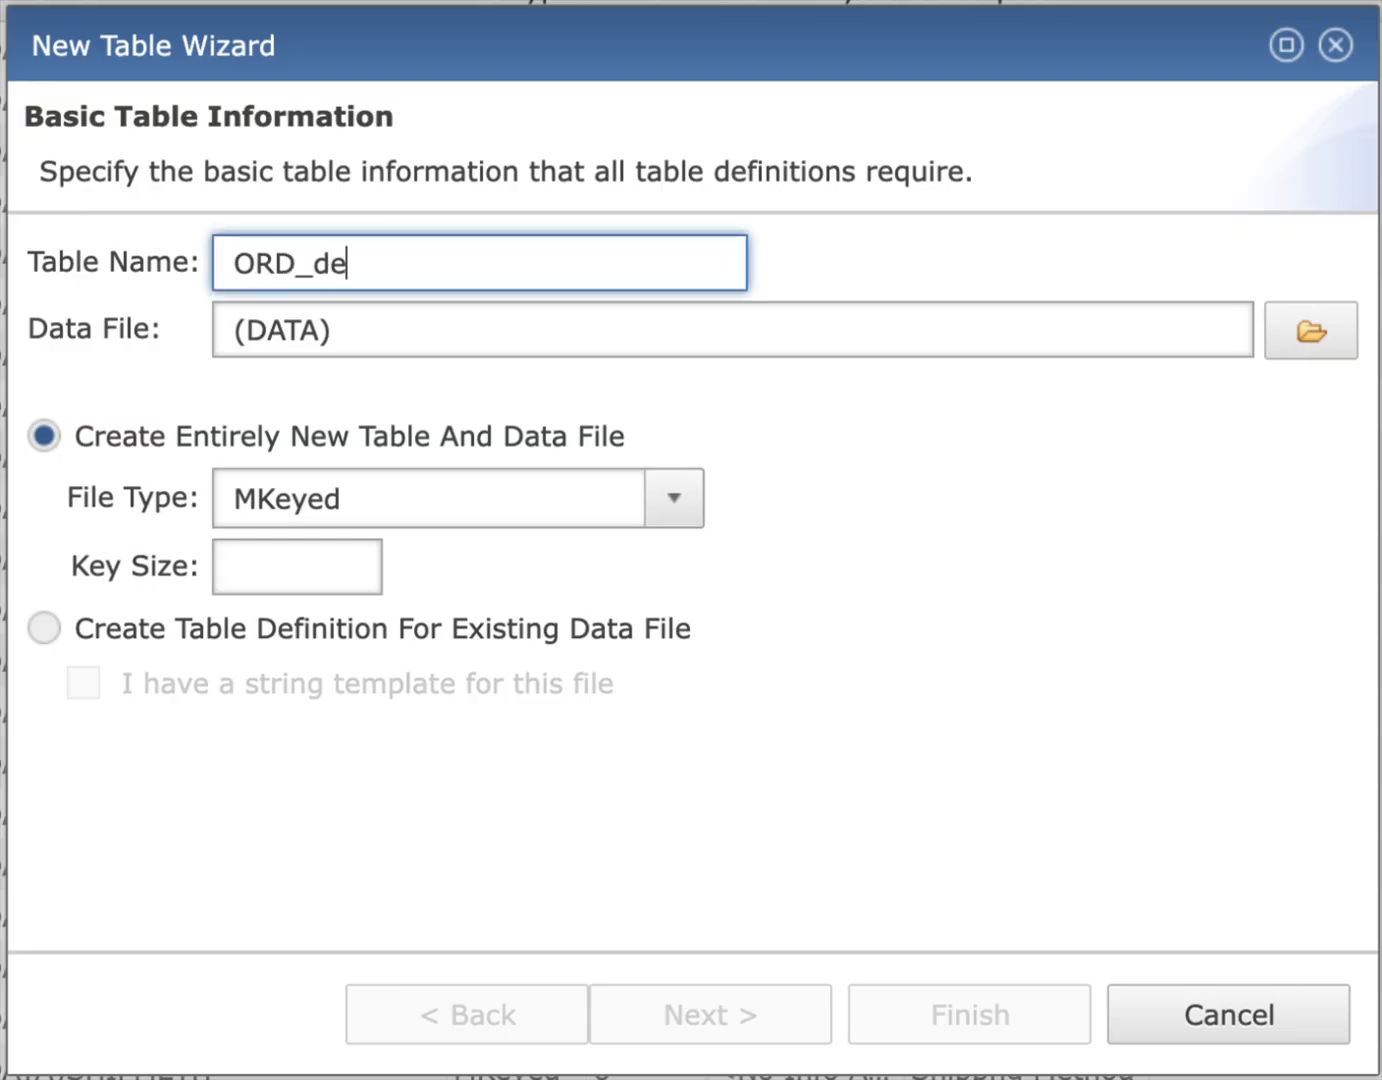
pyautogui.click(417, 327)
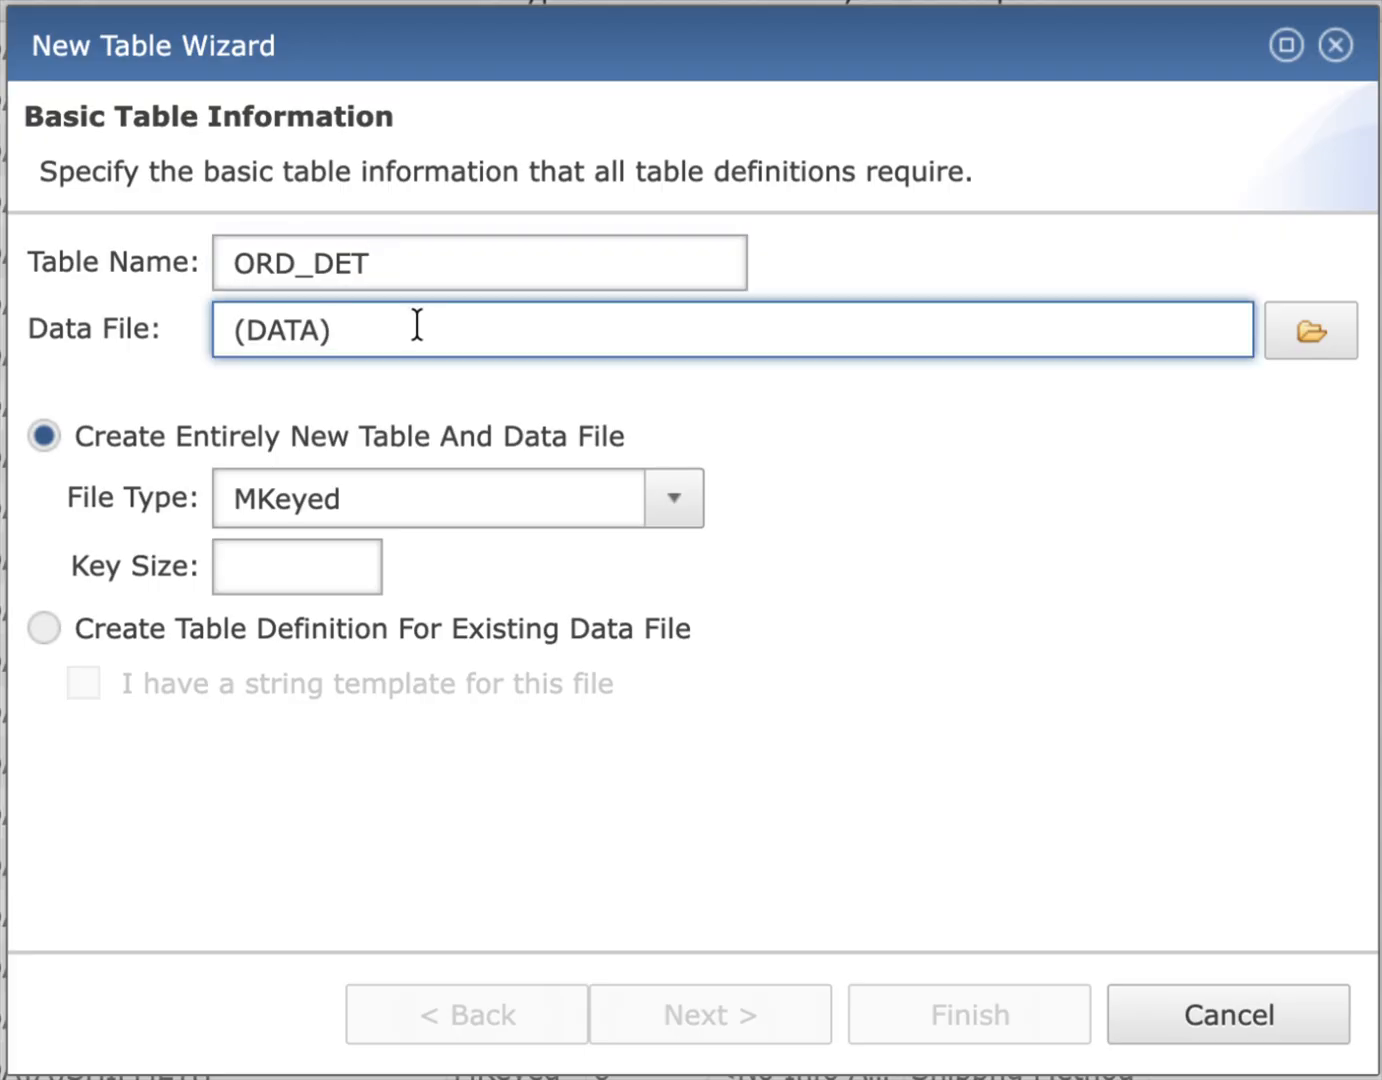
pyautogui.write('orders')
pyautogui.click(120, 629)
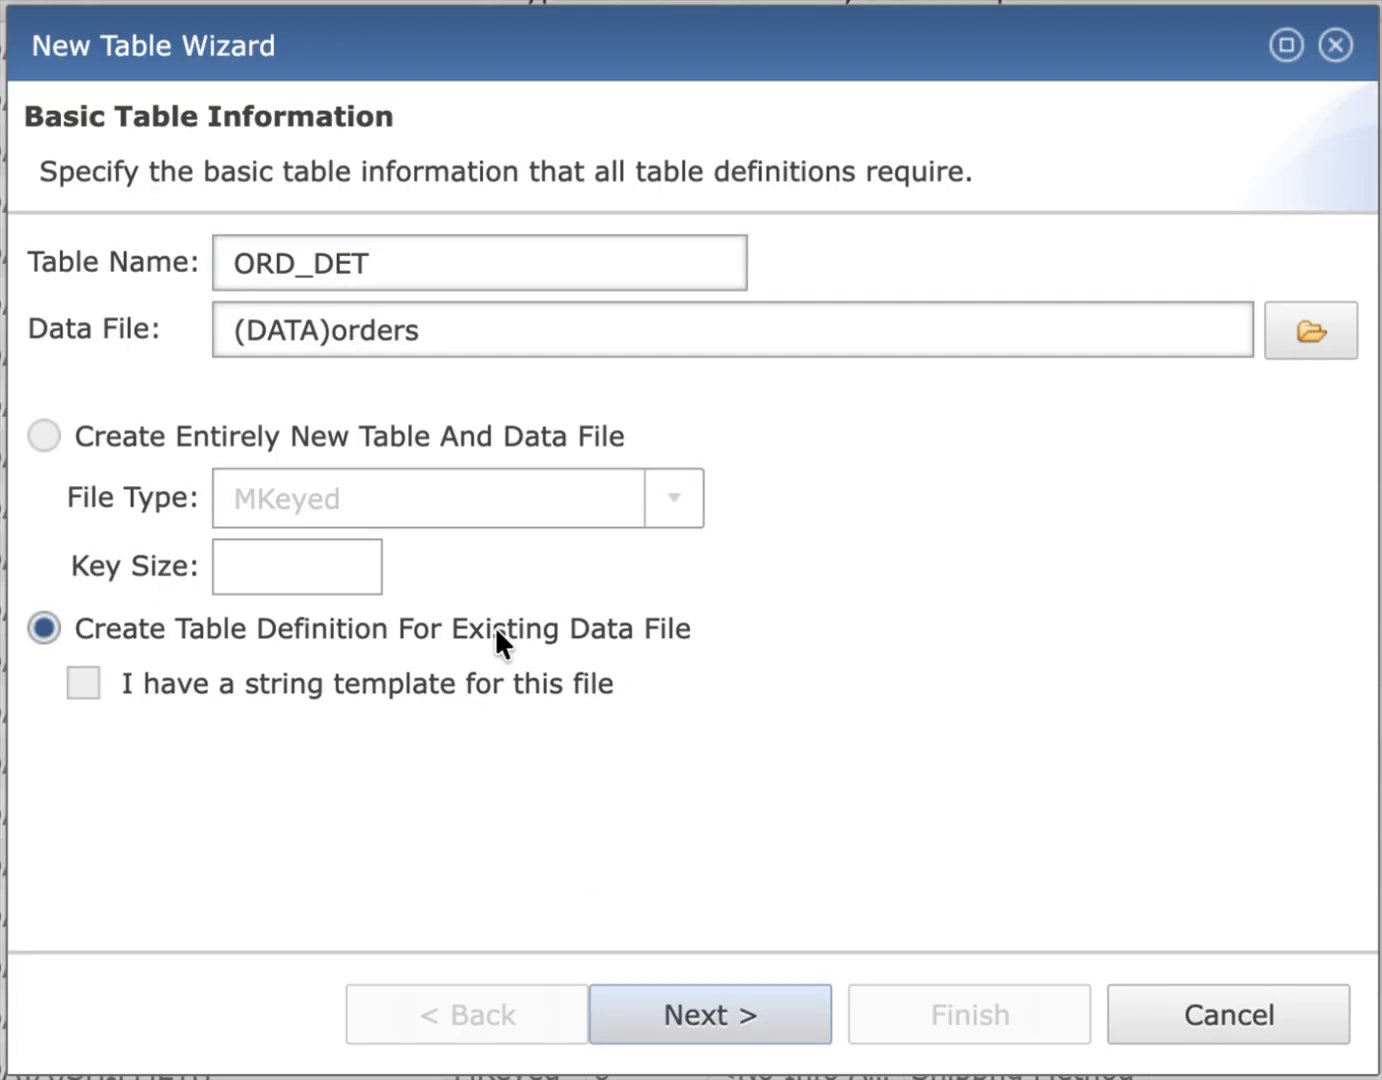
pyautogui.click(671, 1022)
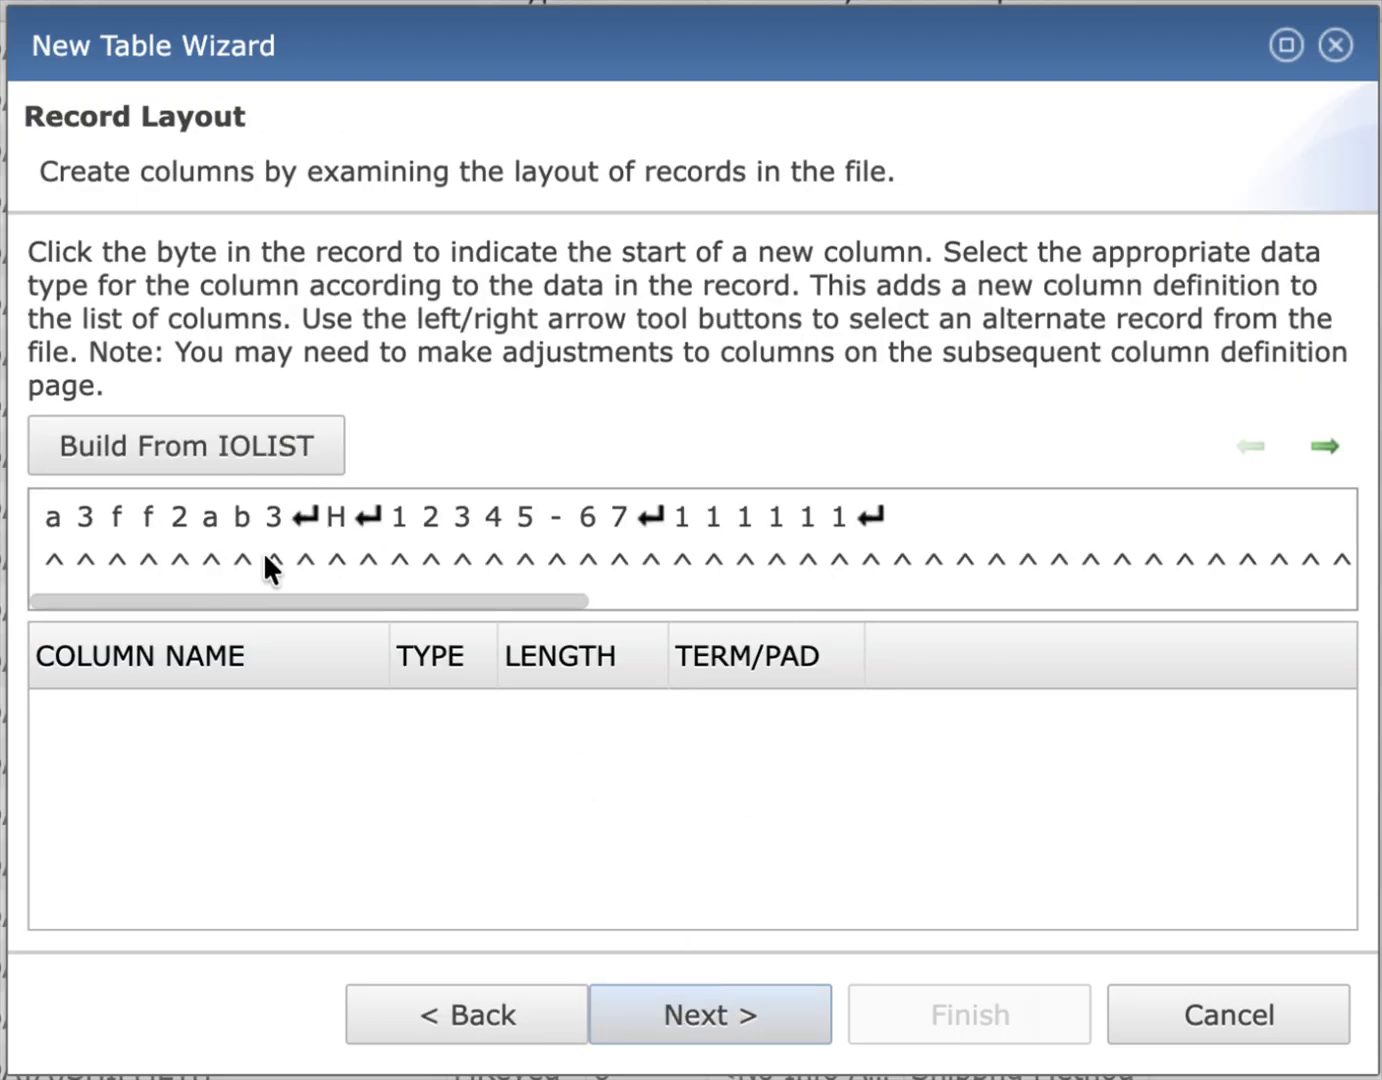
# Step: Switch to the detail record marked D and define Character columns at the first byte of each of its first four fields
pyautogui.click(1329, 450)
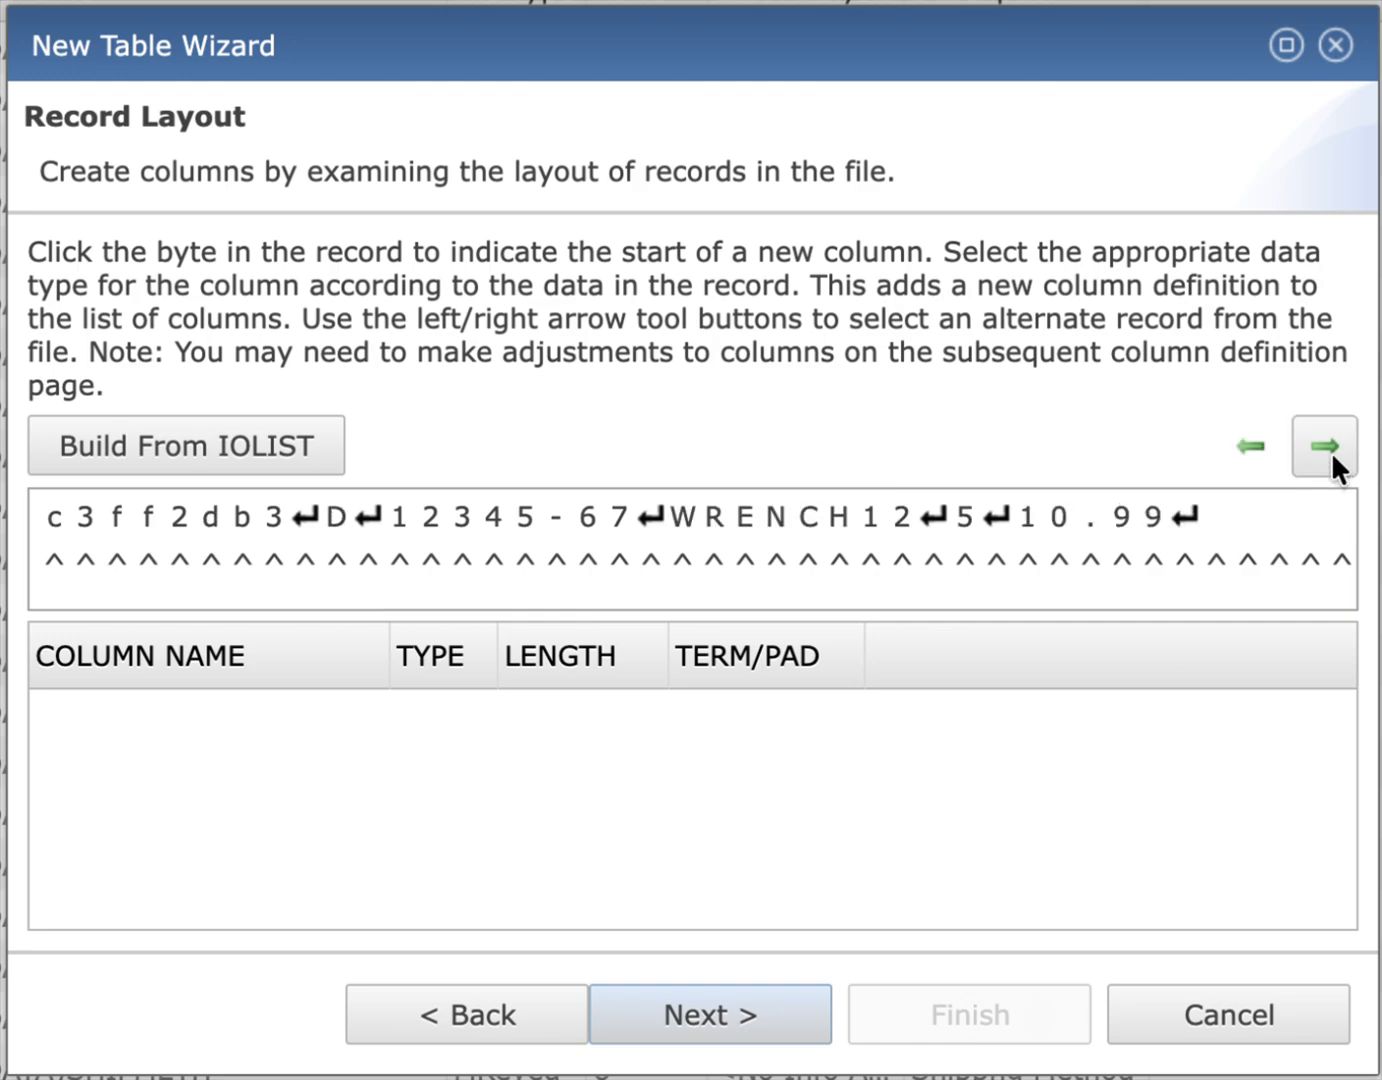
pyautogui.click(47, 513)
pyautogui.click(120, 576)
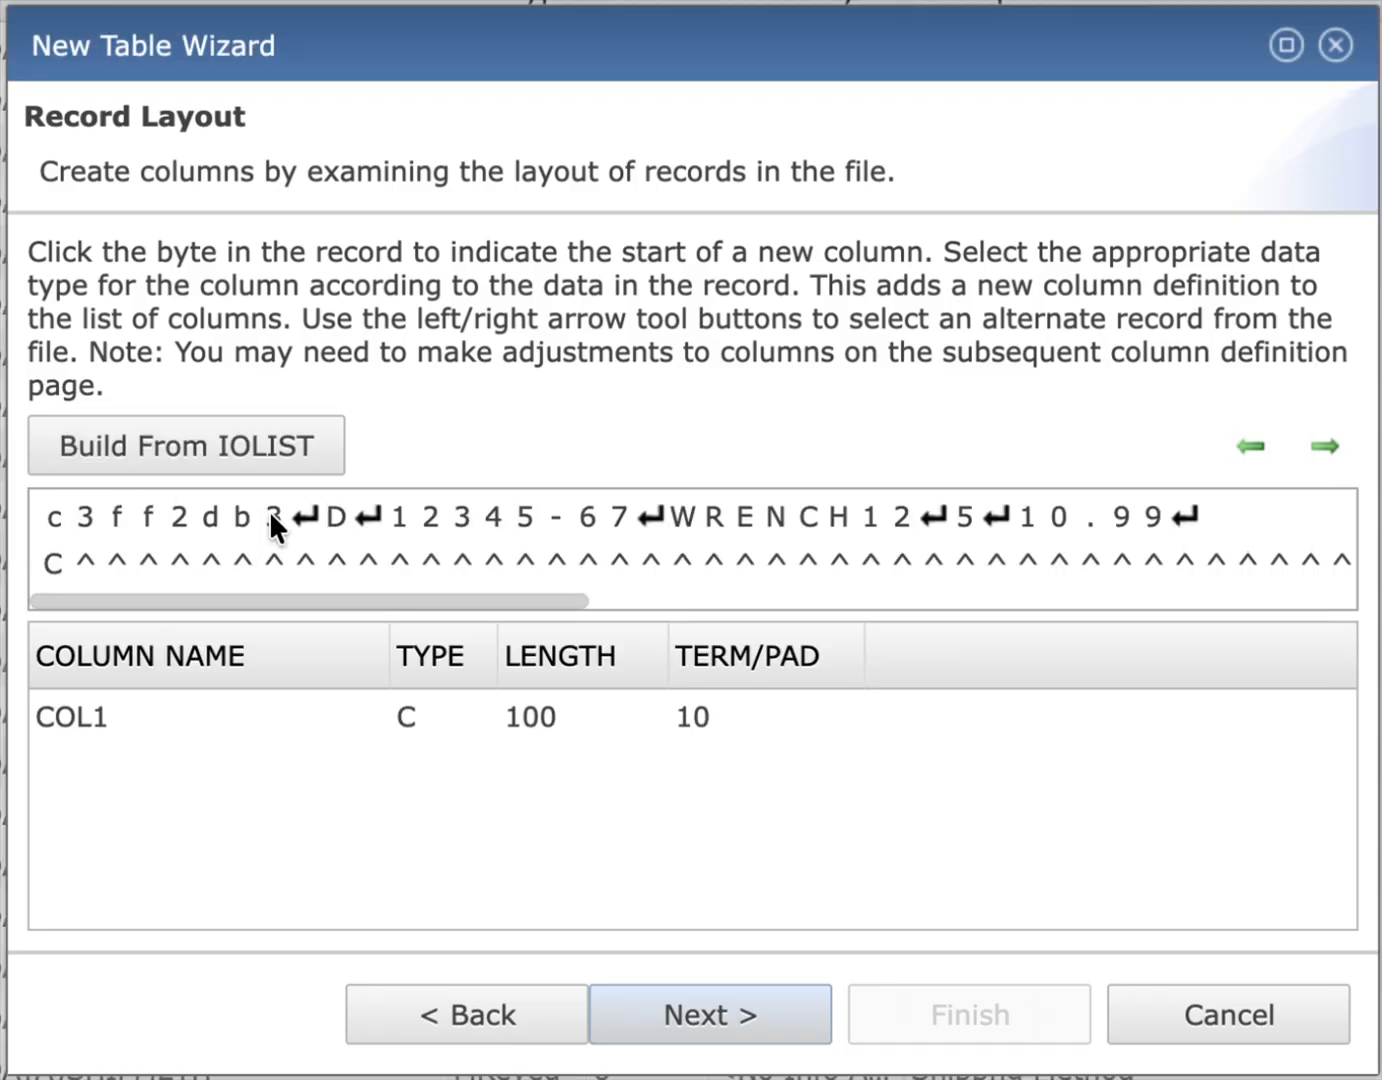
pyautogui.click(336, 518)
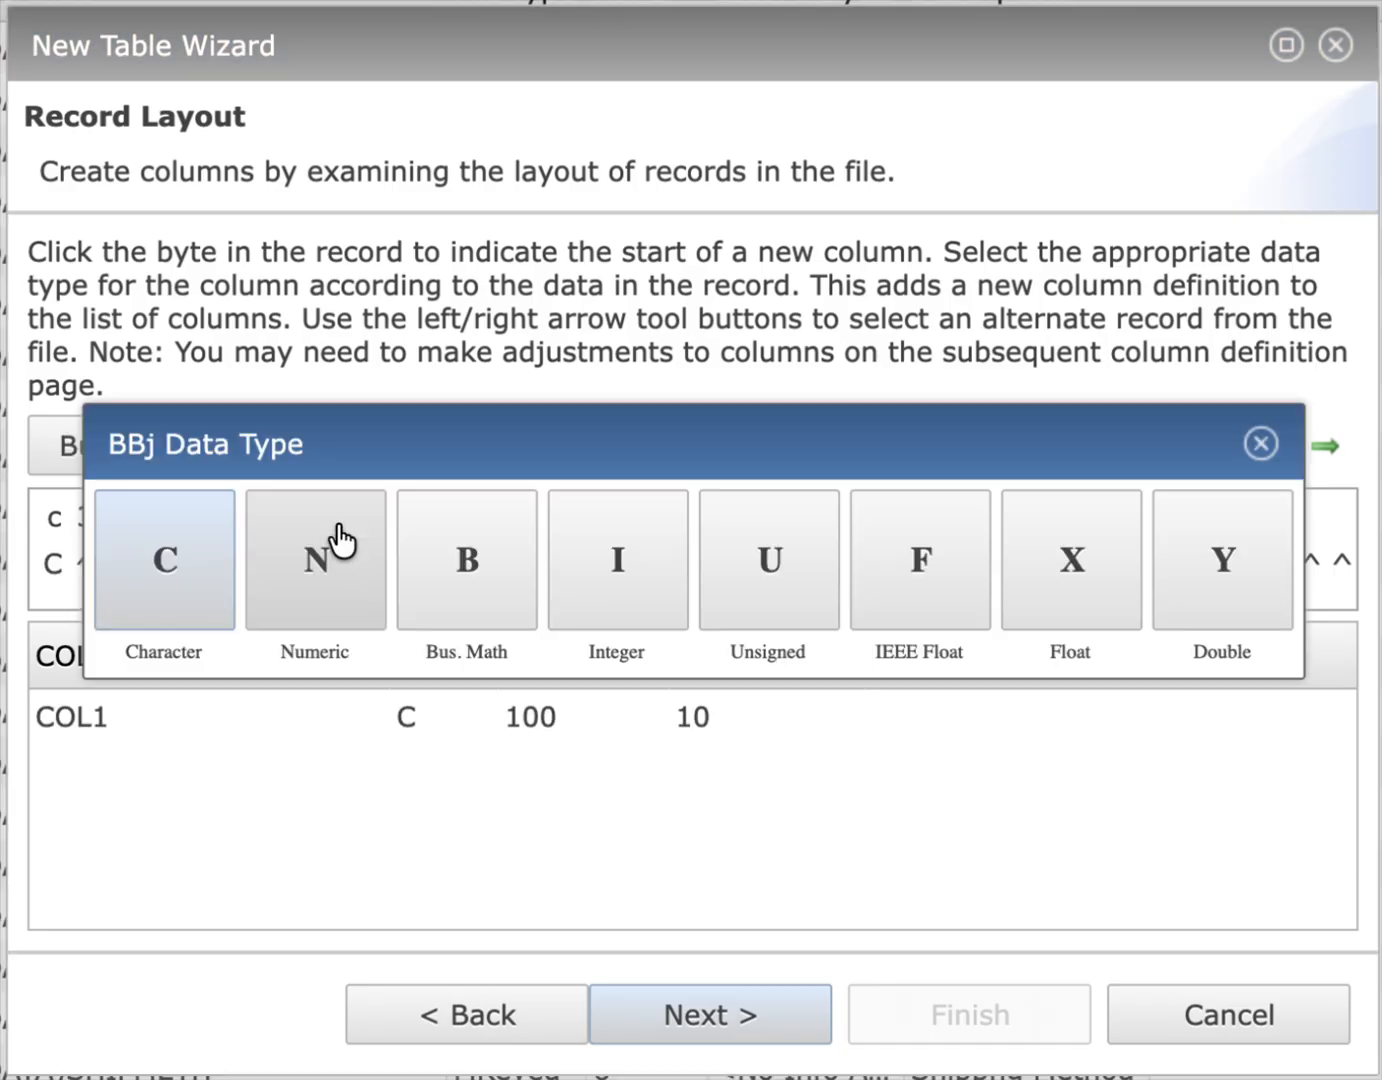
pyautogui.click(163, 567)
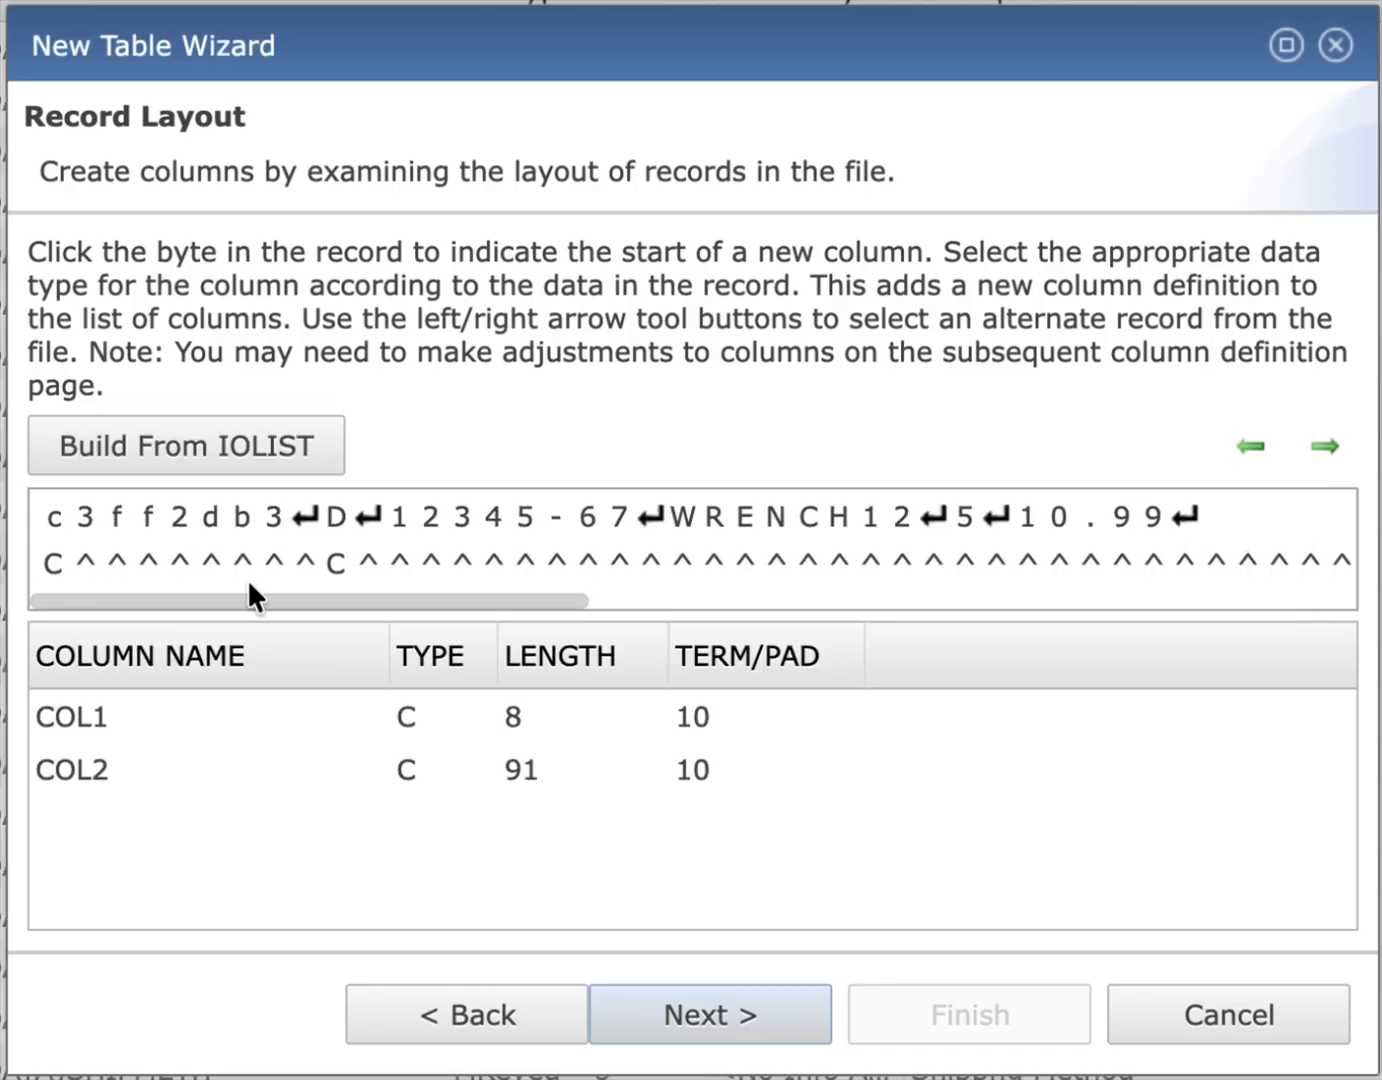
pyautogui.click(398, 514)
pyautogui.click(177, 540)
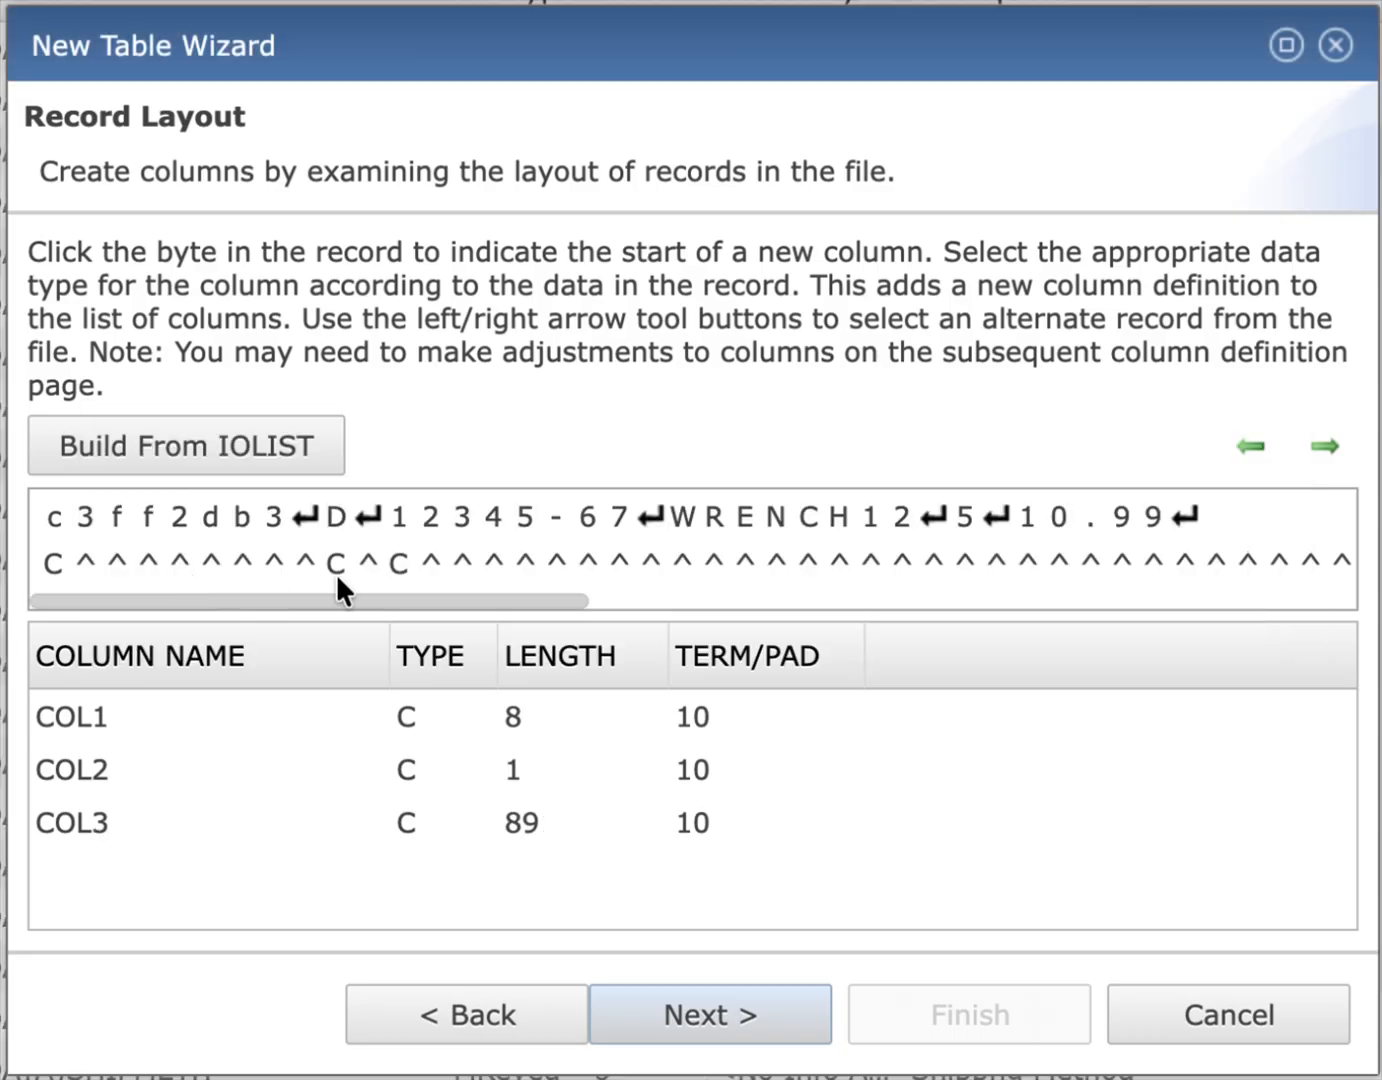
pyautogui.click(682, 512)
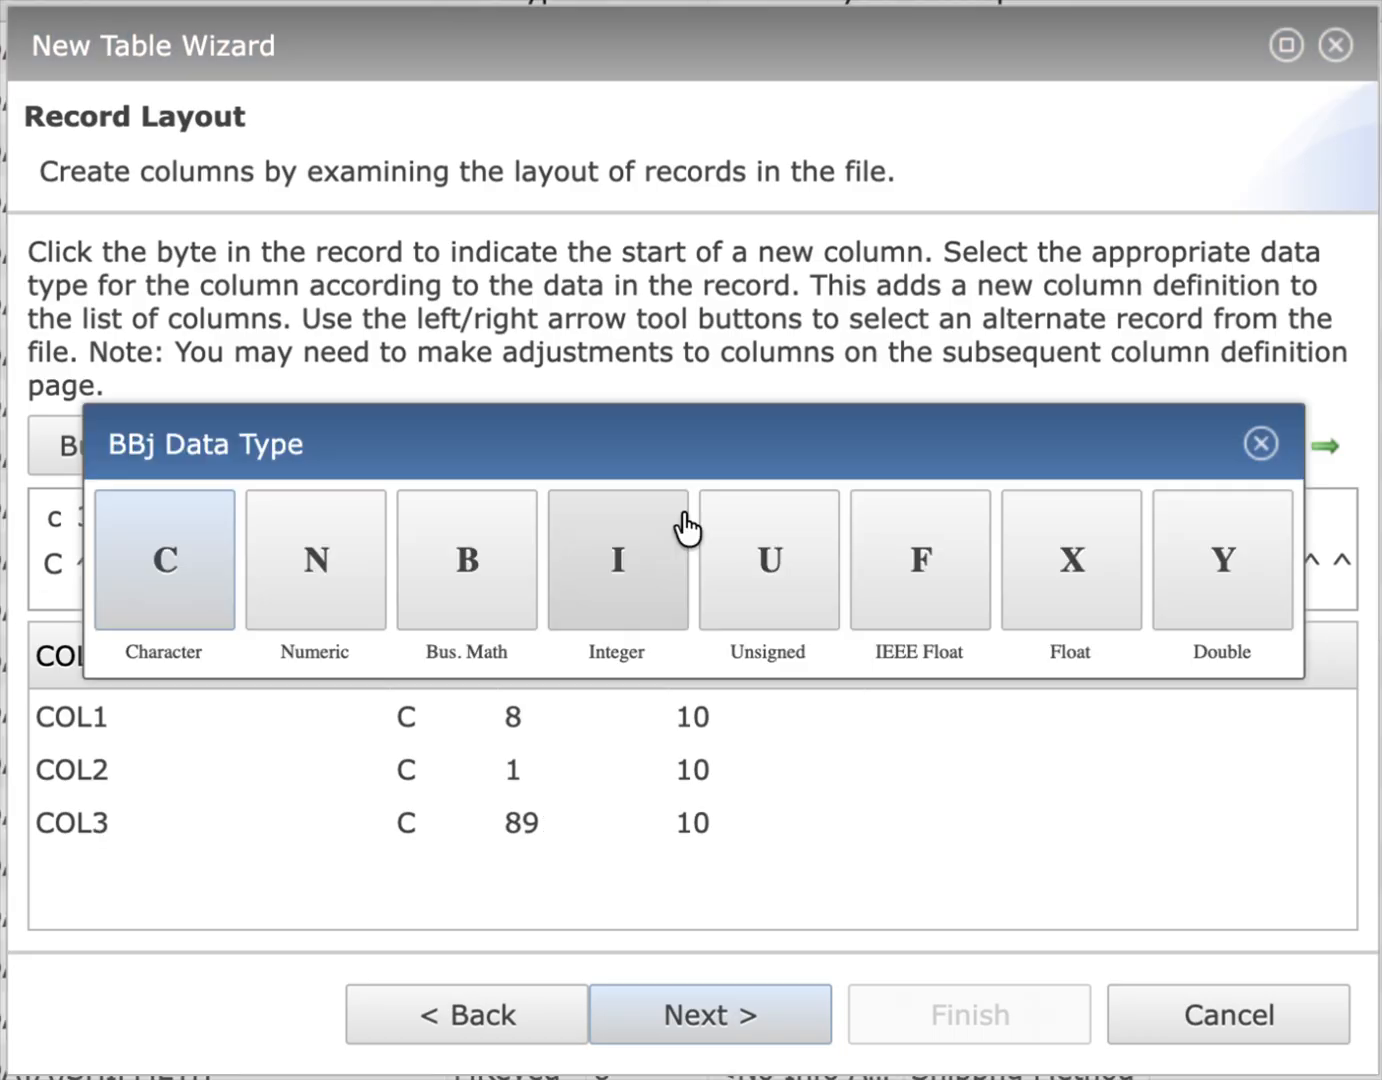
pyautogui.click(156, 583)
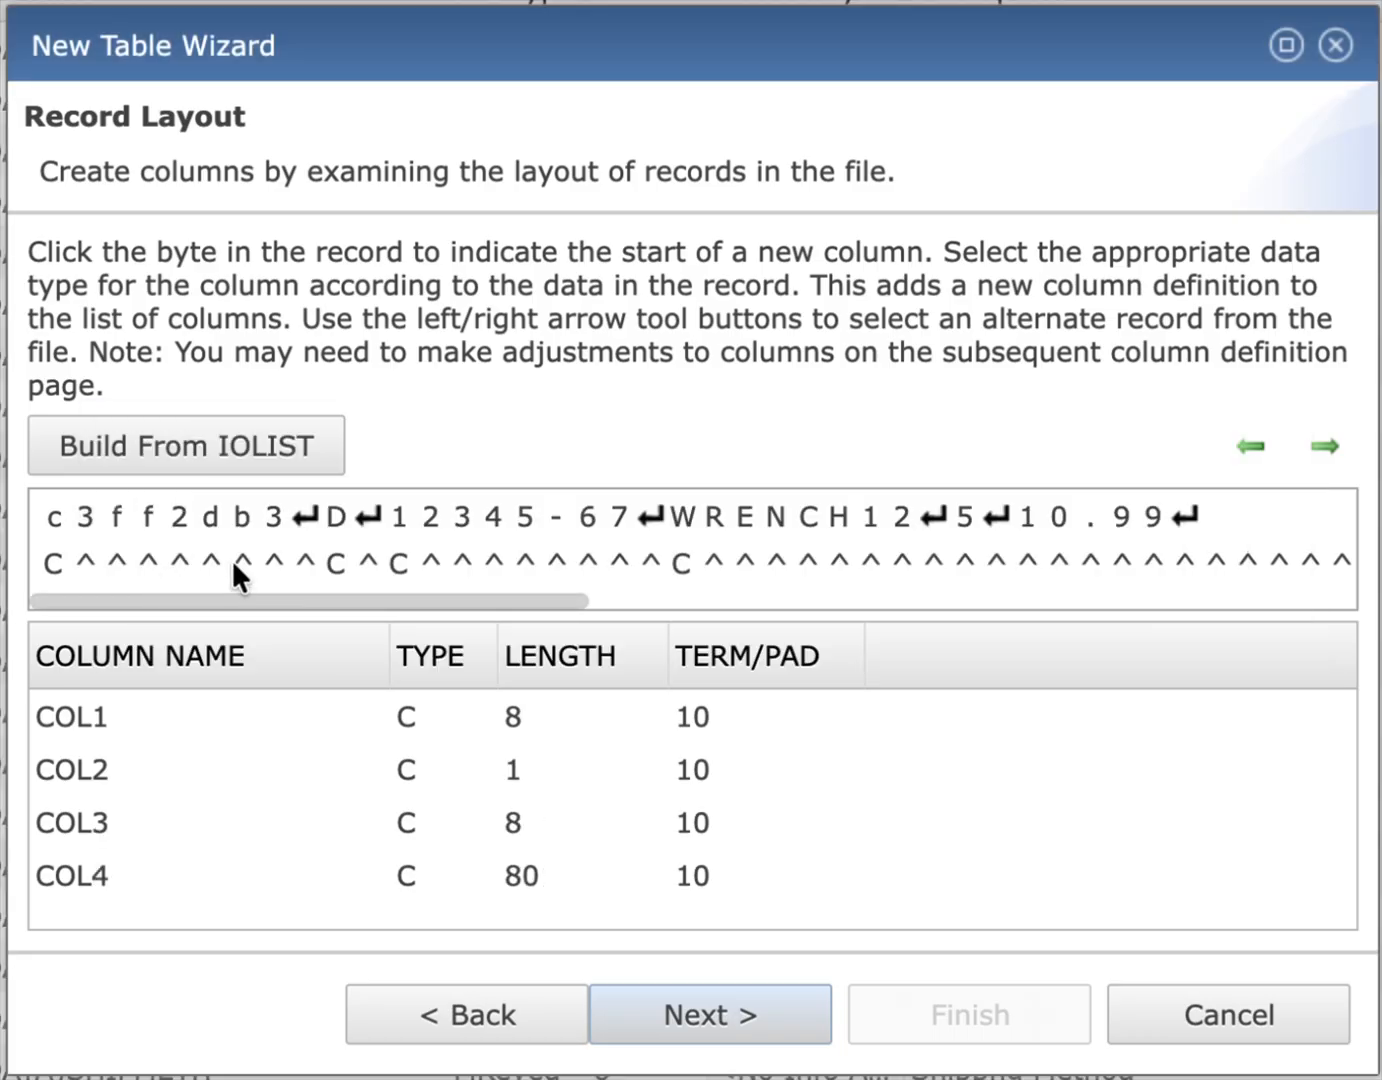
# Step: Define two Numeric columns in the detail record, one starting at 5 and one at the first byte of 10.99
pyautogui.click(962, 516)
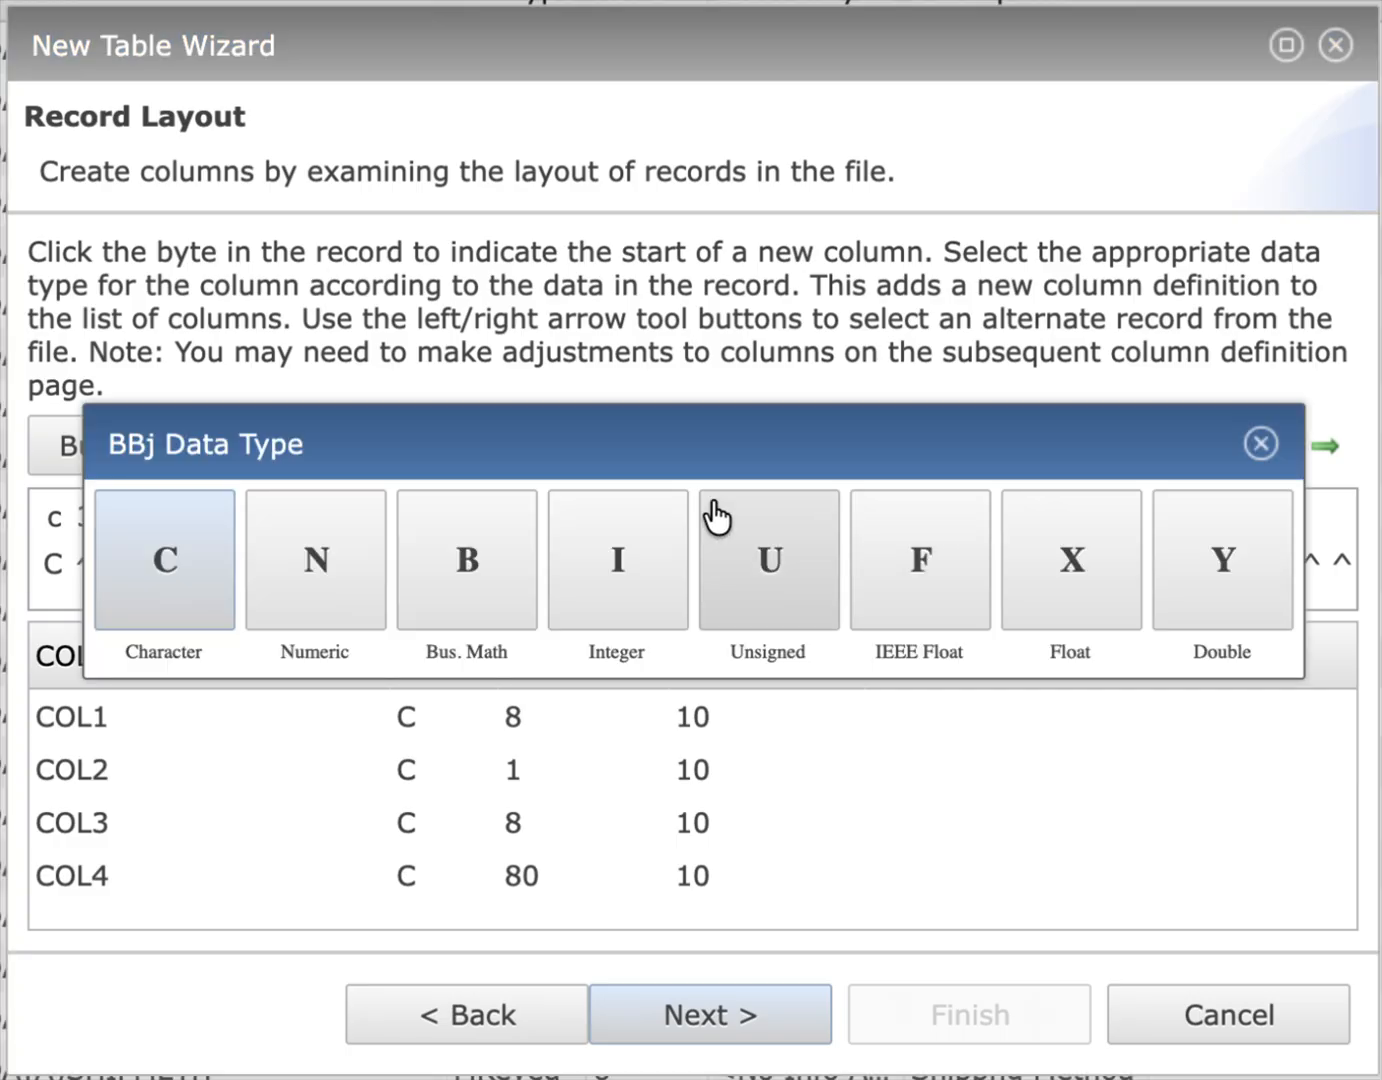
pyautogui.click(321, 565)
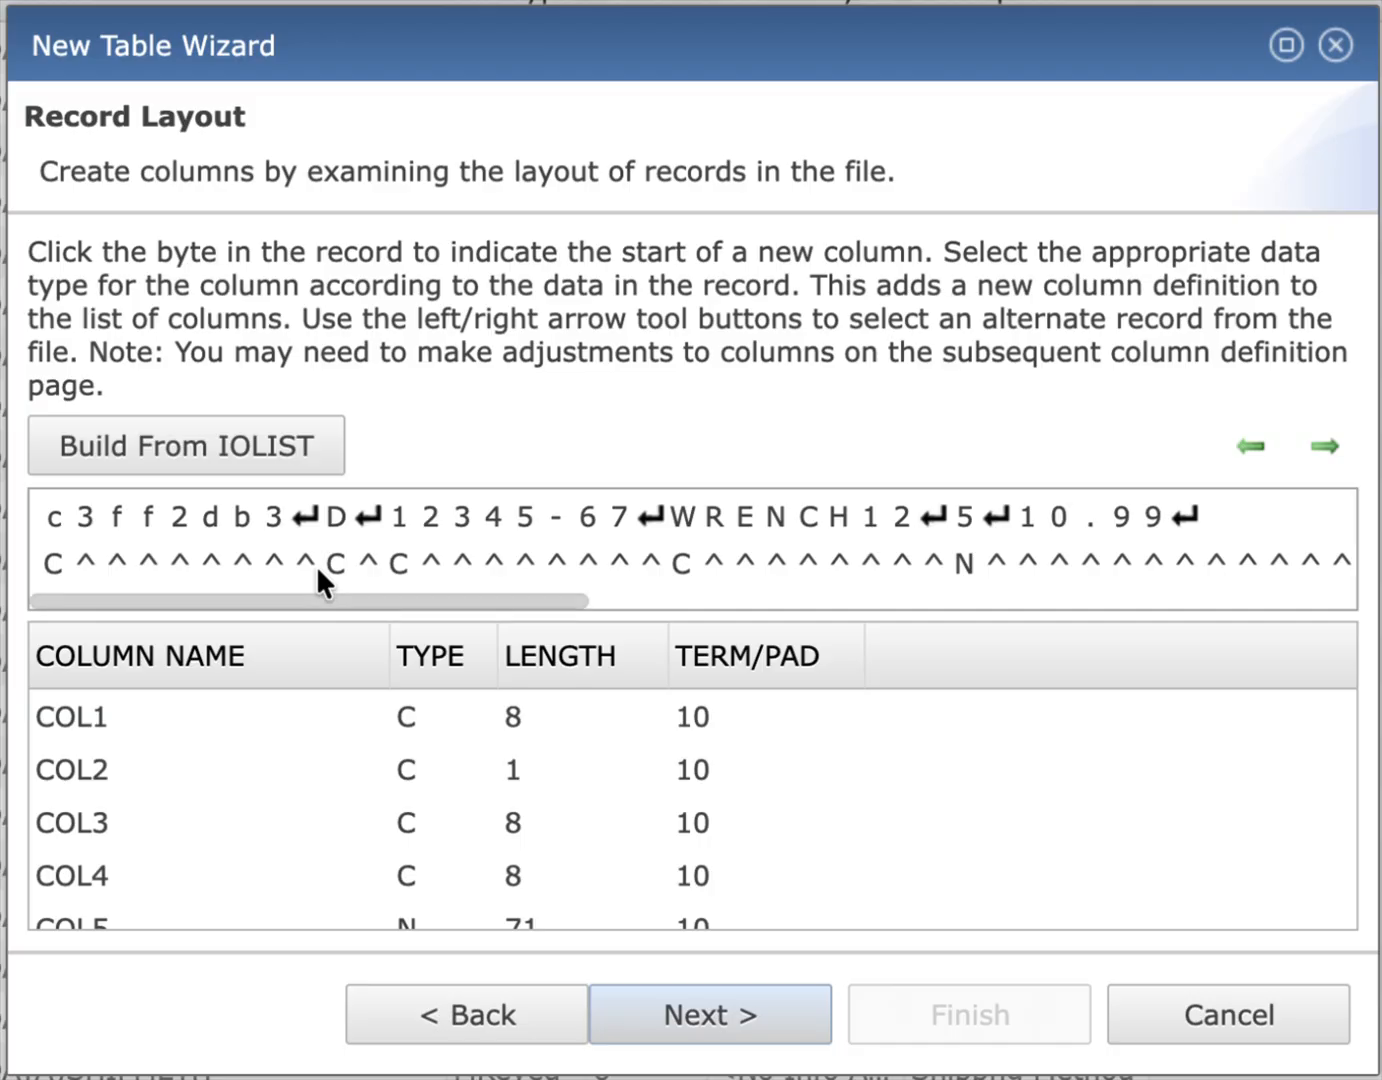
pyautogui.click(1025, 516)
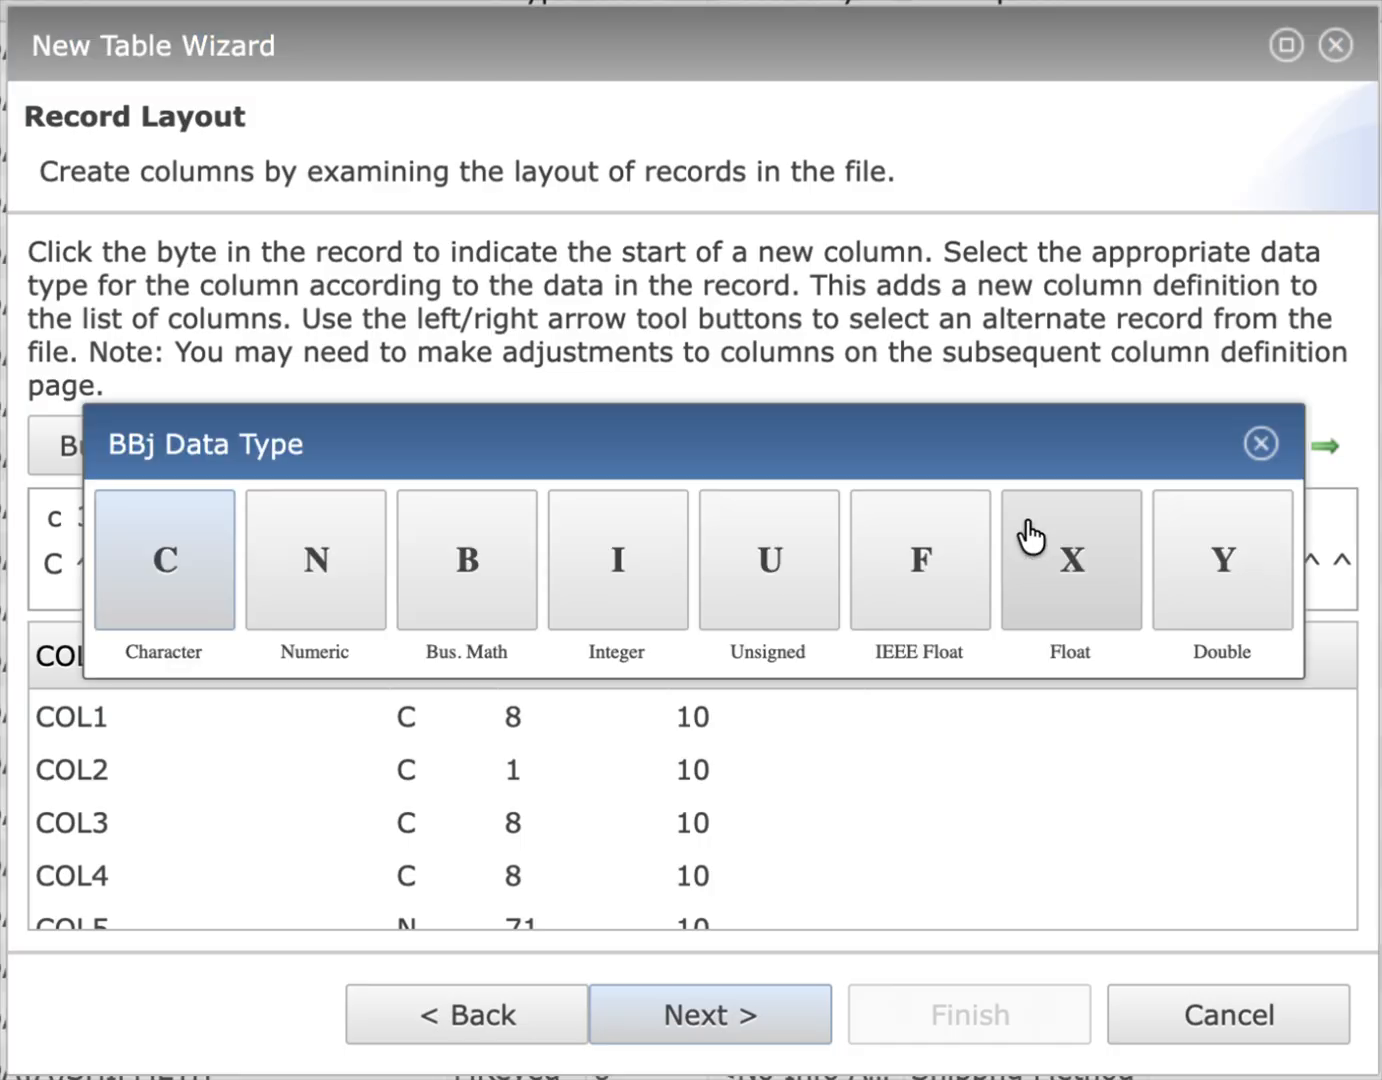
pyautogui.click(320, 545)
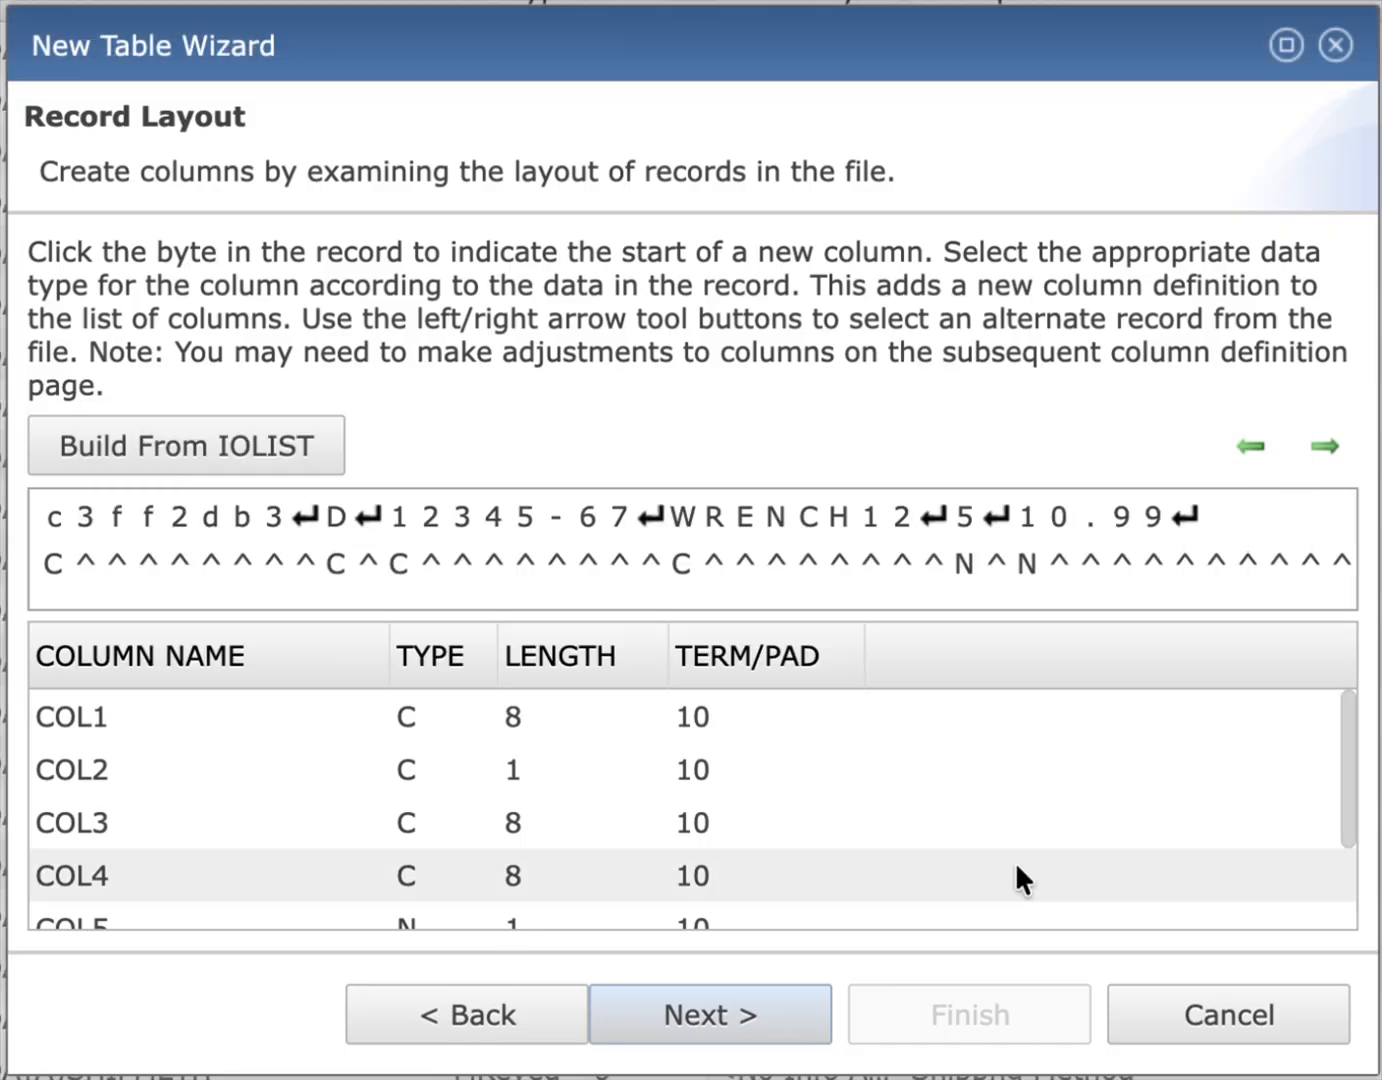
pyautogui.scroll(-2, 756, 835)
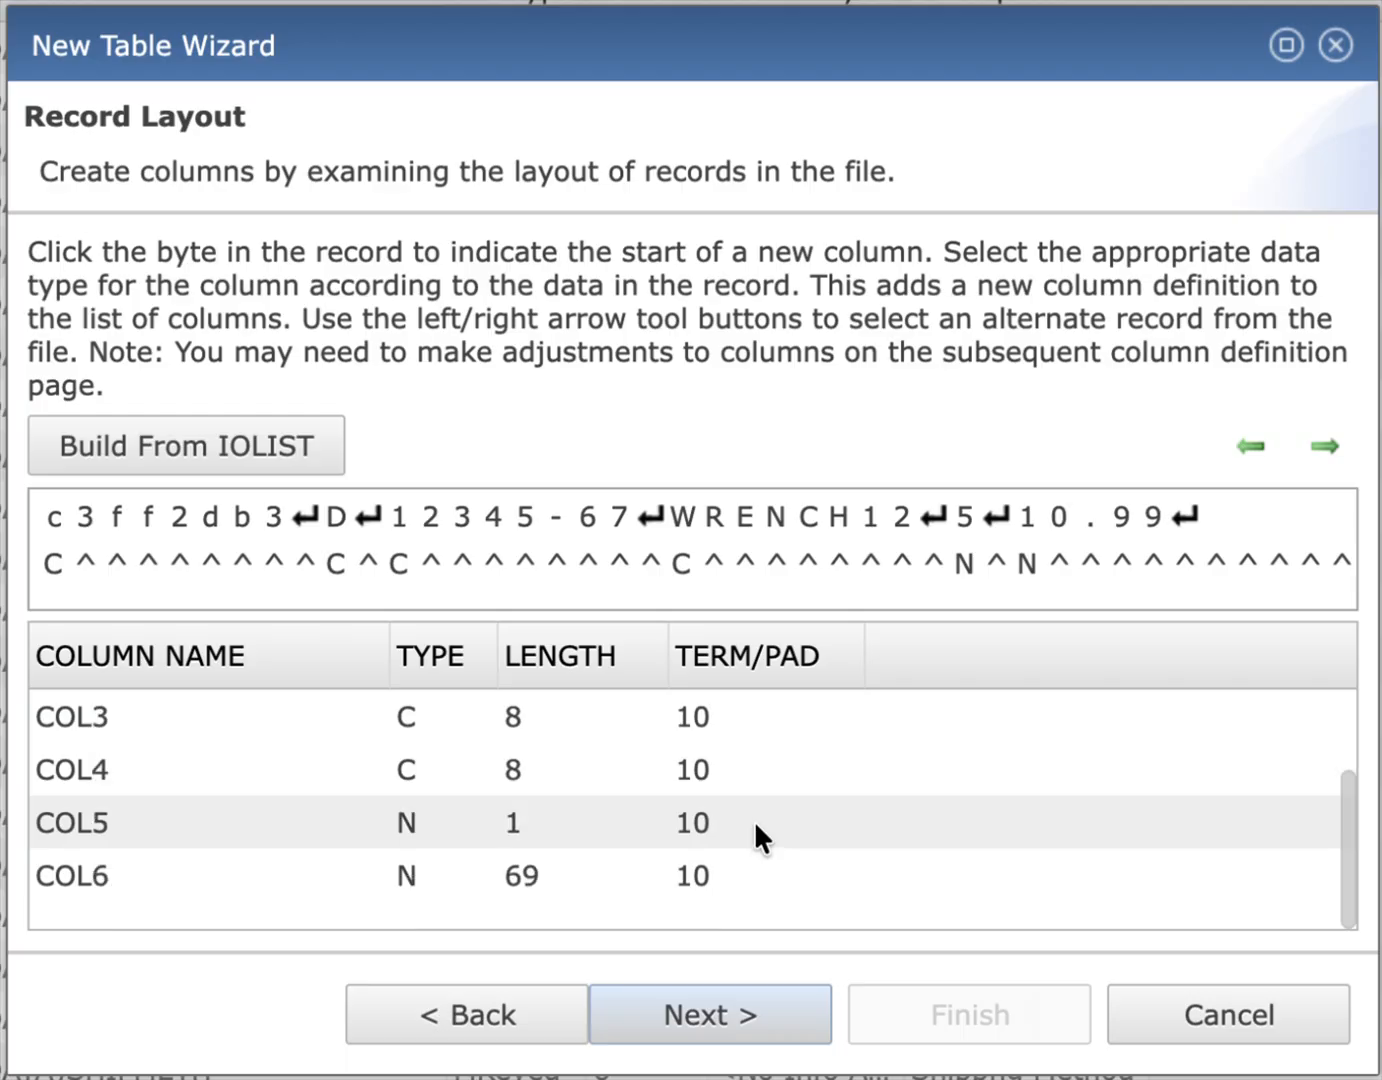
# Step: Continue to the column definitions, rename COL1 as REC_ID and open COL2 for renaming
pyautogui.click(741, 1017)
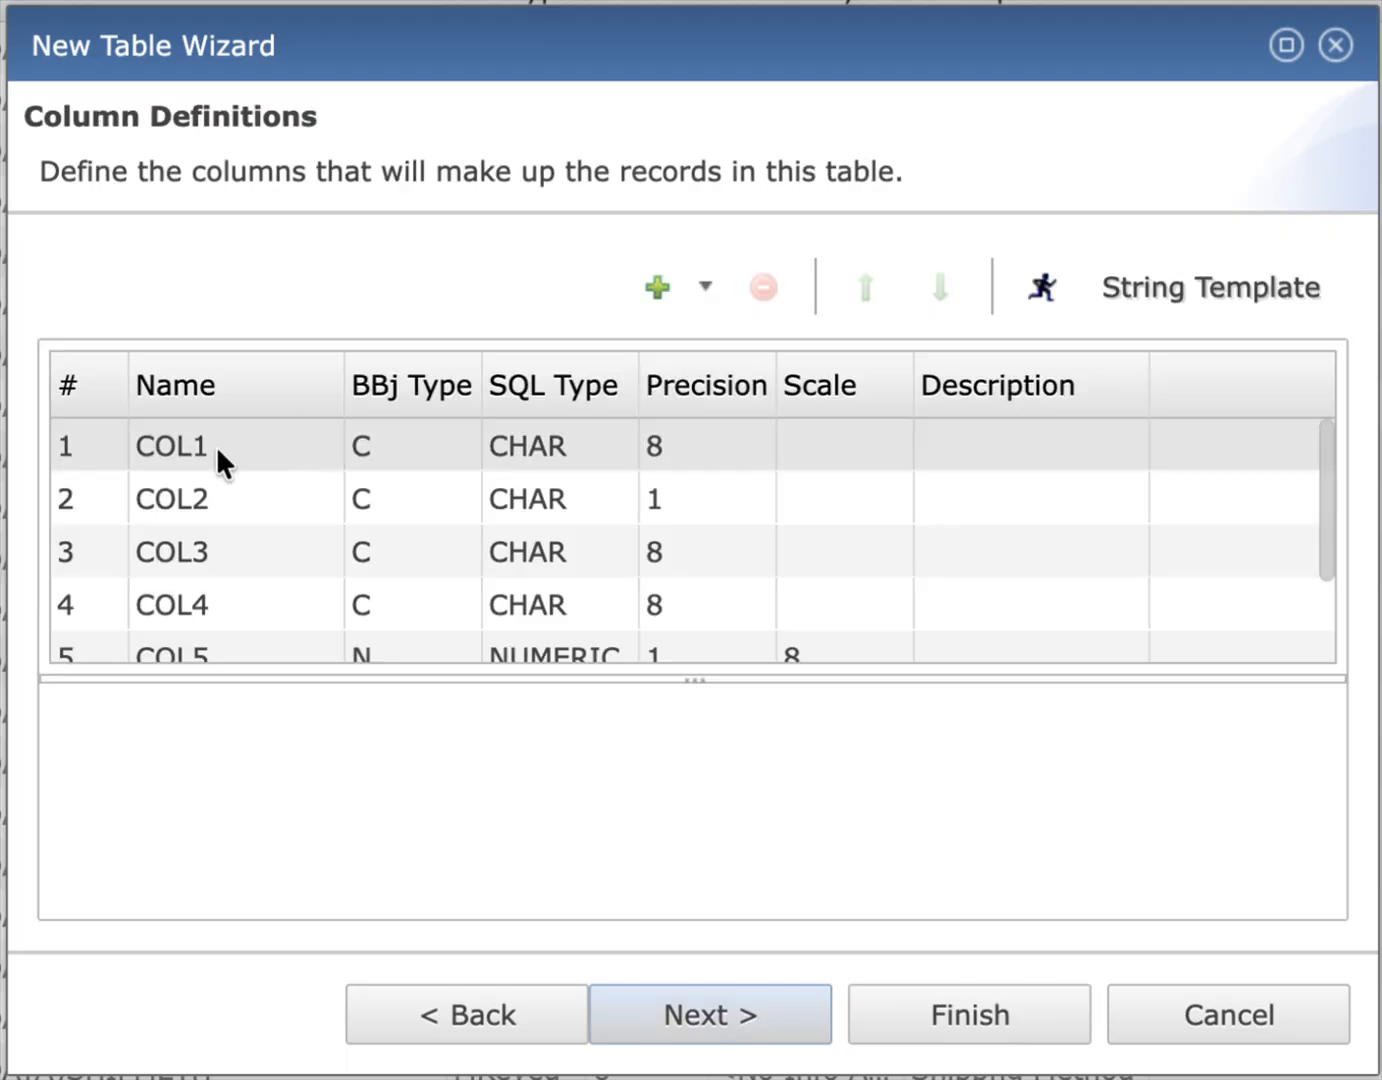
pyautogui.click(216, 445)
pyautogui.write('REC_ID')
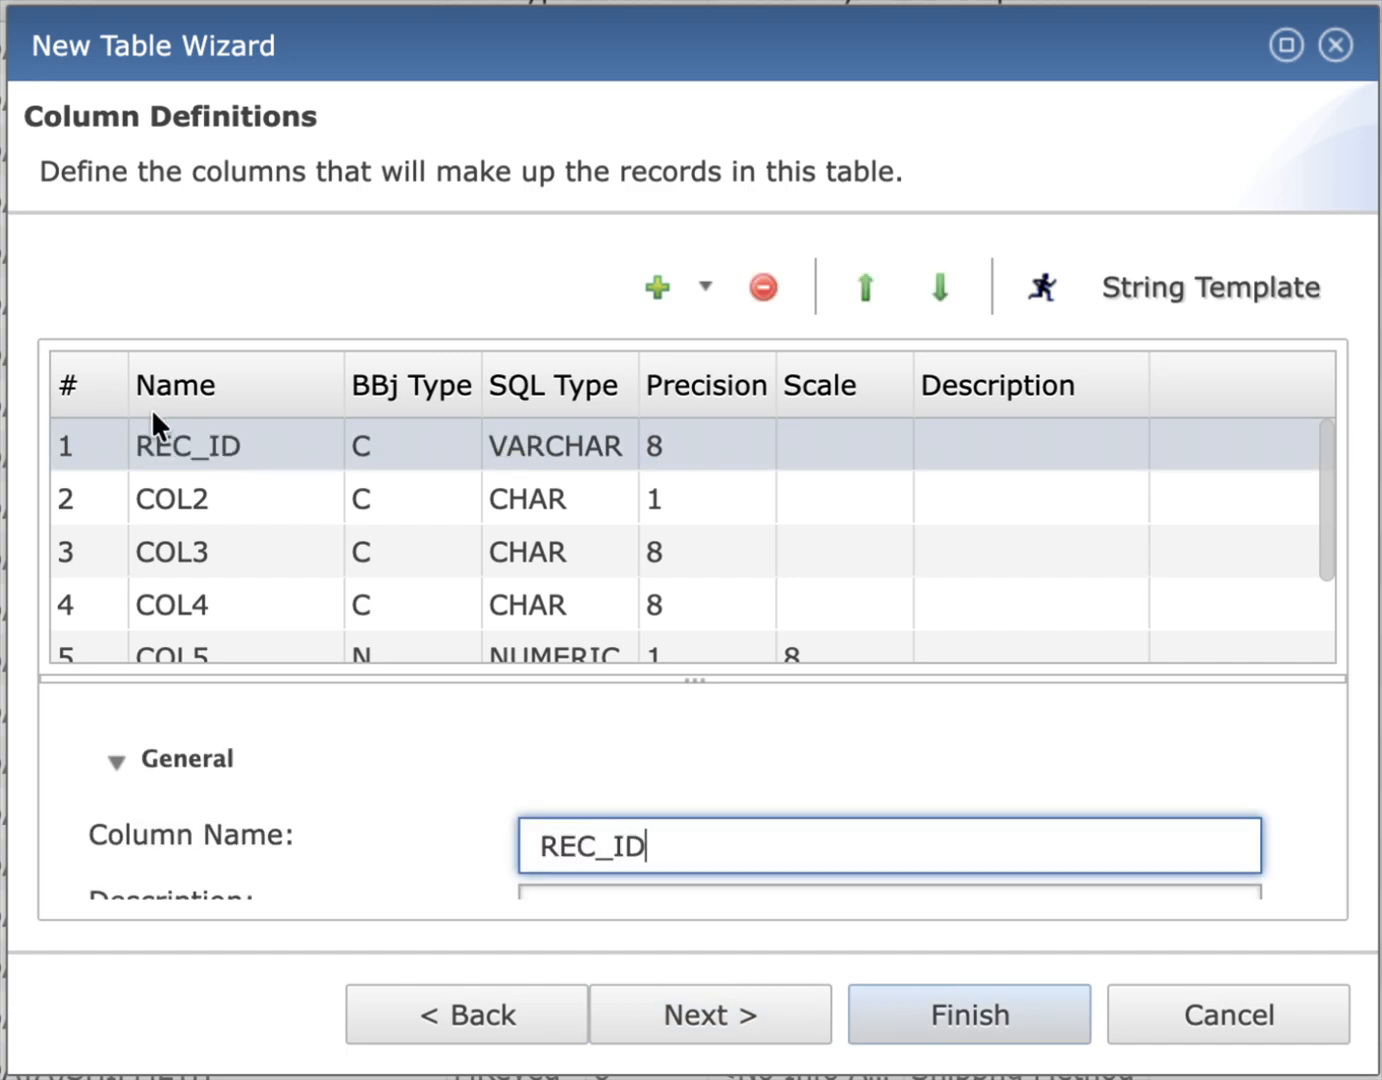
pyautogui.click(173, 499)
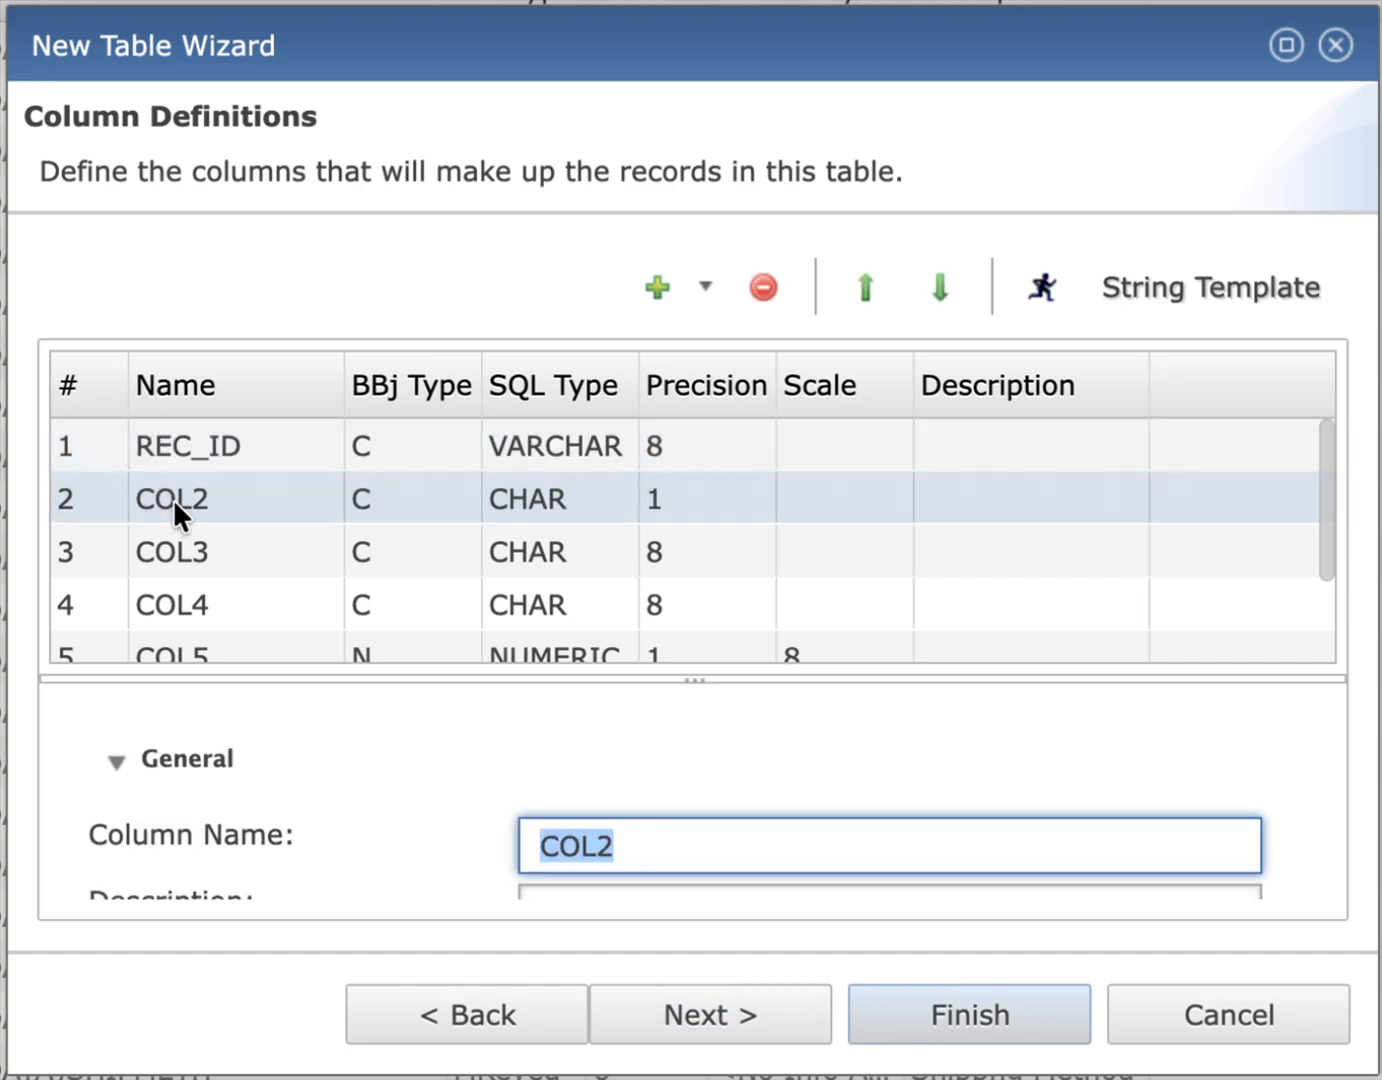
pyautogui.write('ORDER_NU')
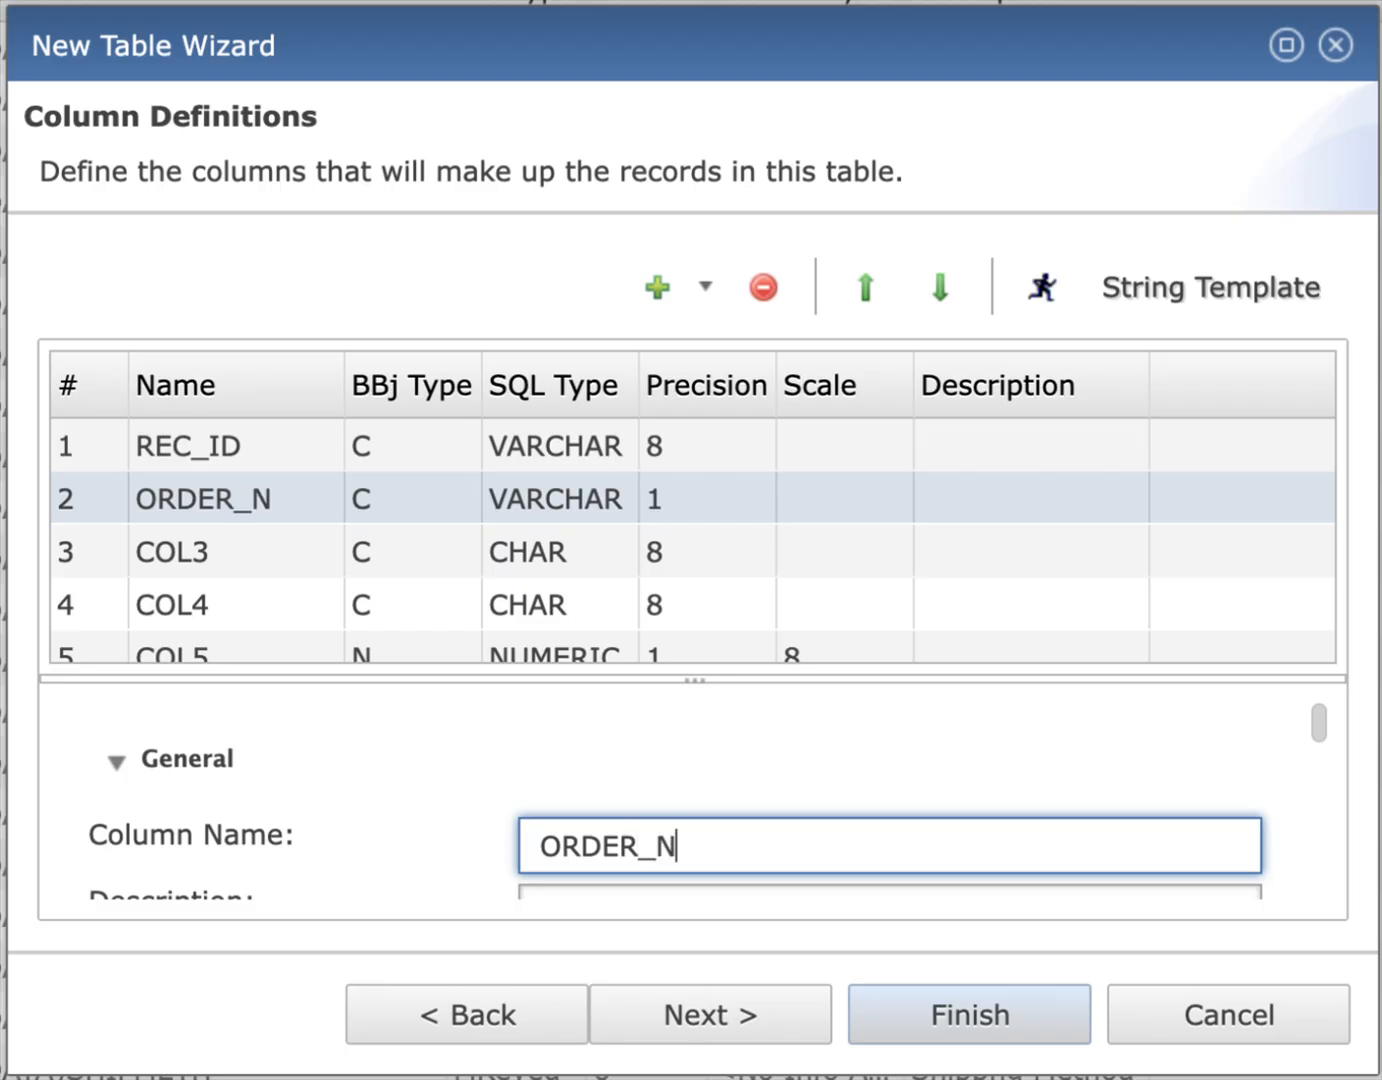
pyautogui.press('BackSpace')
pyautogui.press('BackSpace')
pyautogui.press('BackSpace')
pyautogui.press('BackSpace')
pyautogui.press('BackSpace')
pyautogui.press('BackSpace')
pyautogui.press('BackSpace')
pyautogui.press('BackSpace')
# Step: Rename COL2 as REC_TYPE, COL3 as ORDER_NUM and COL4 as ITEM_NUM in the column definitions
pyautogui.write('R')
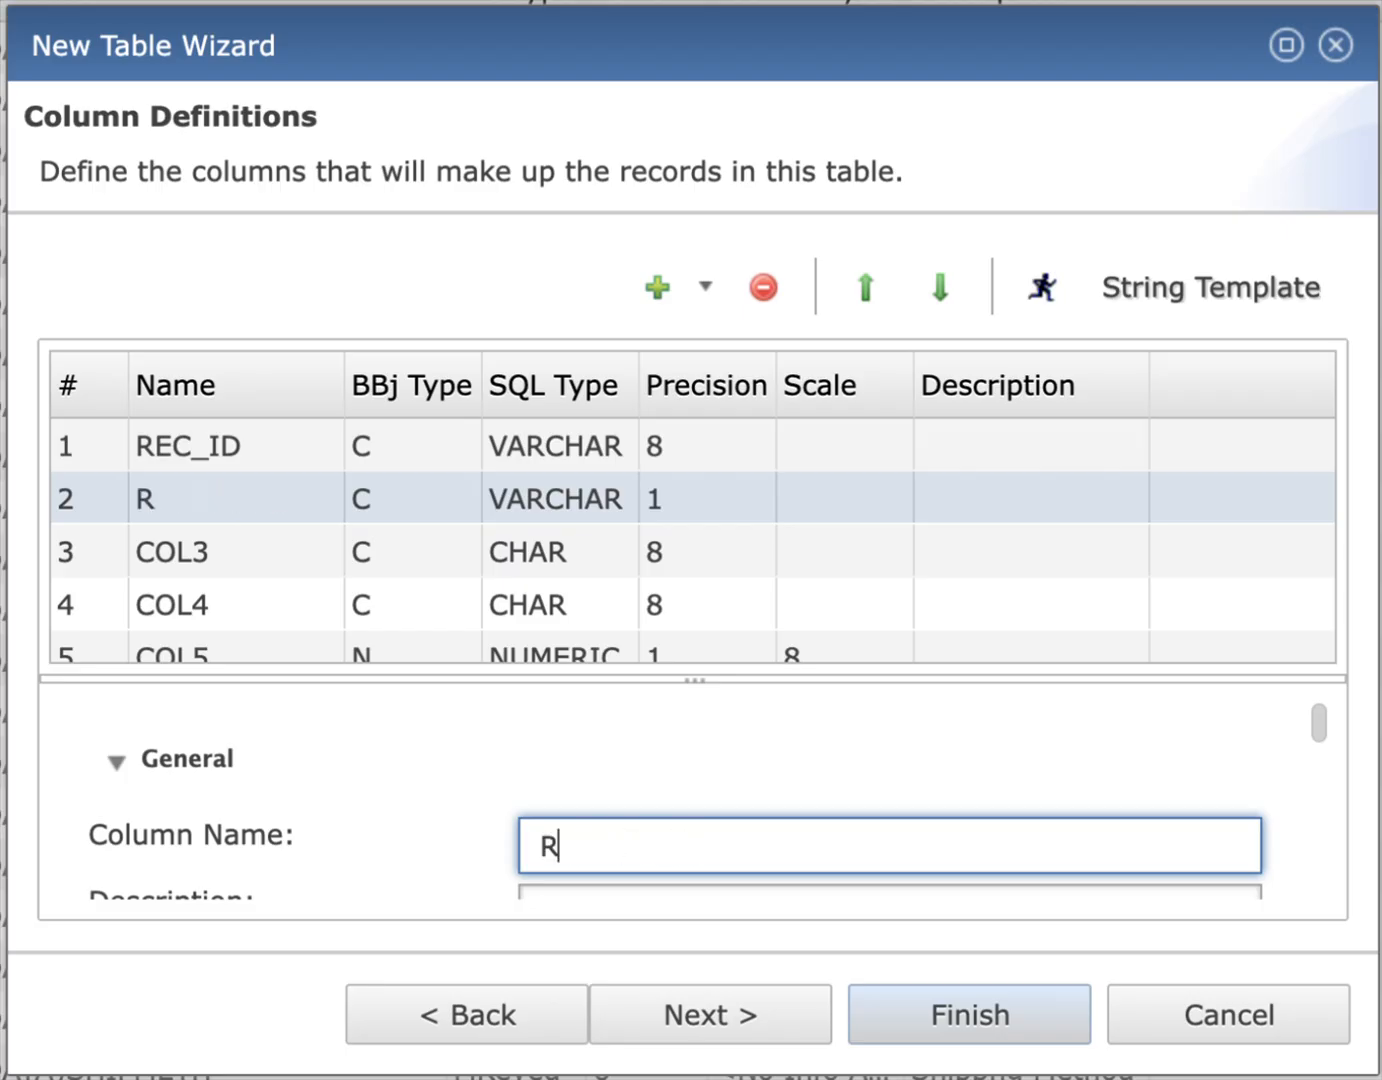
pyautogui.write('EC_TYPE')
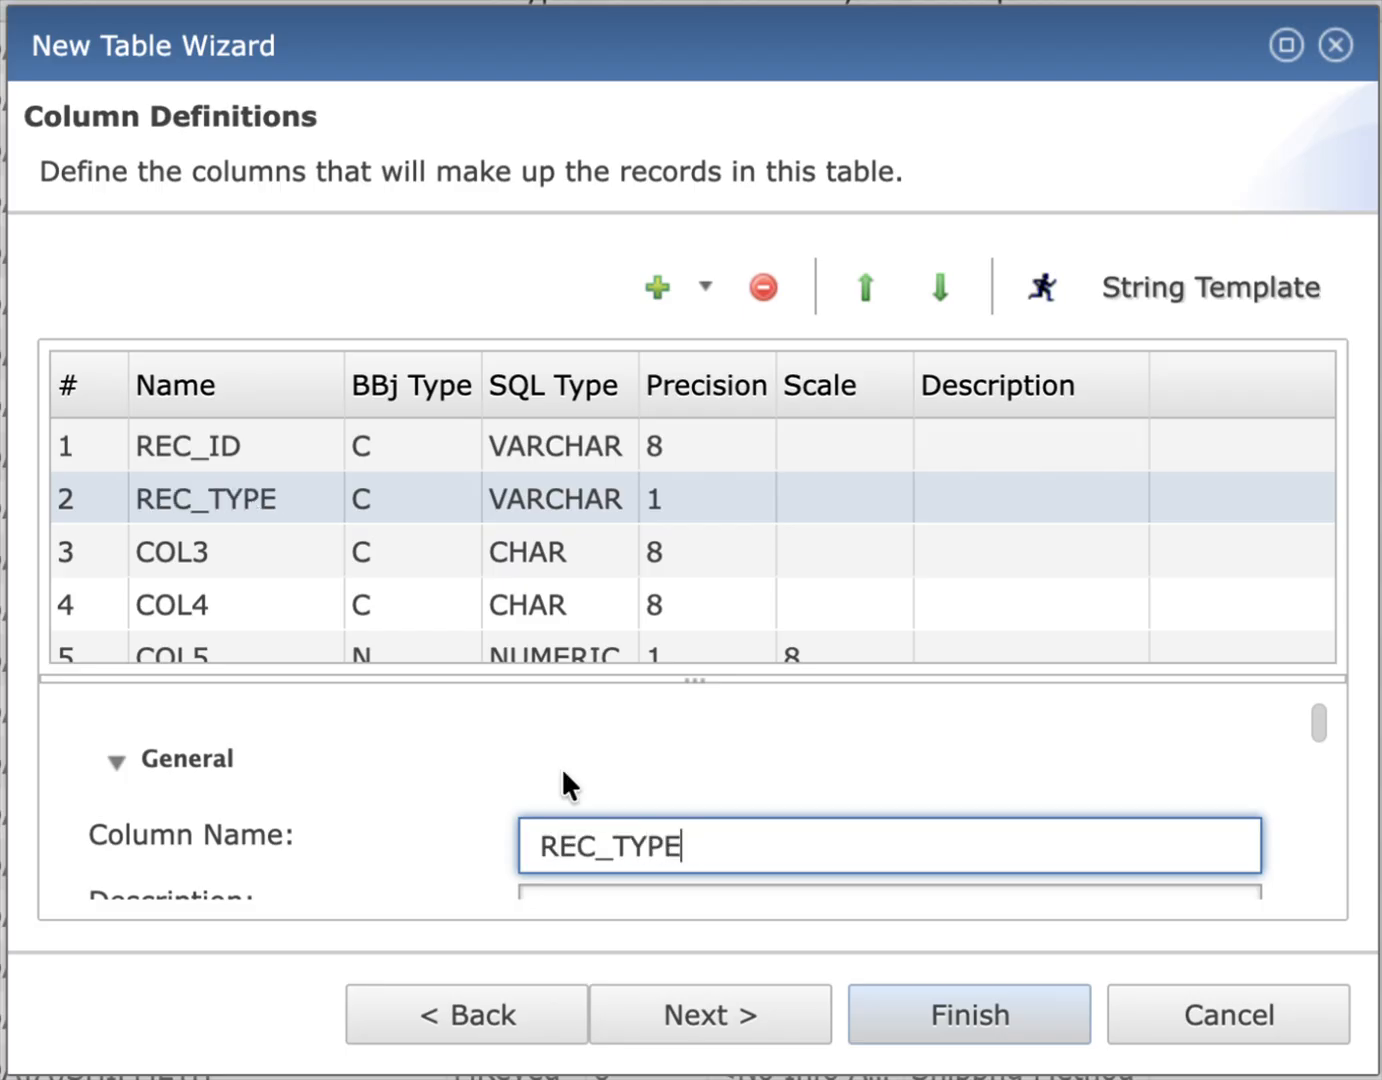
pyautogui.click(251, 558)
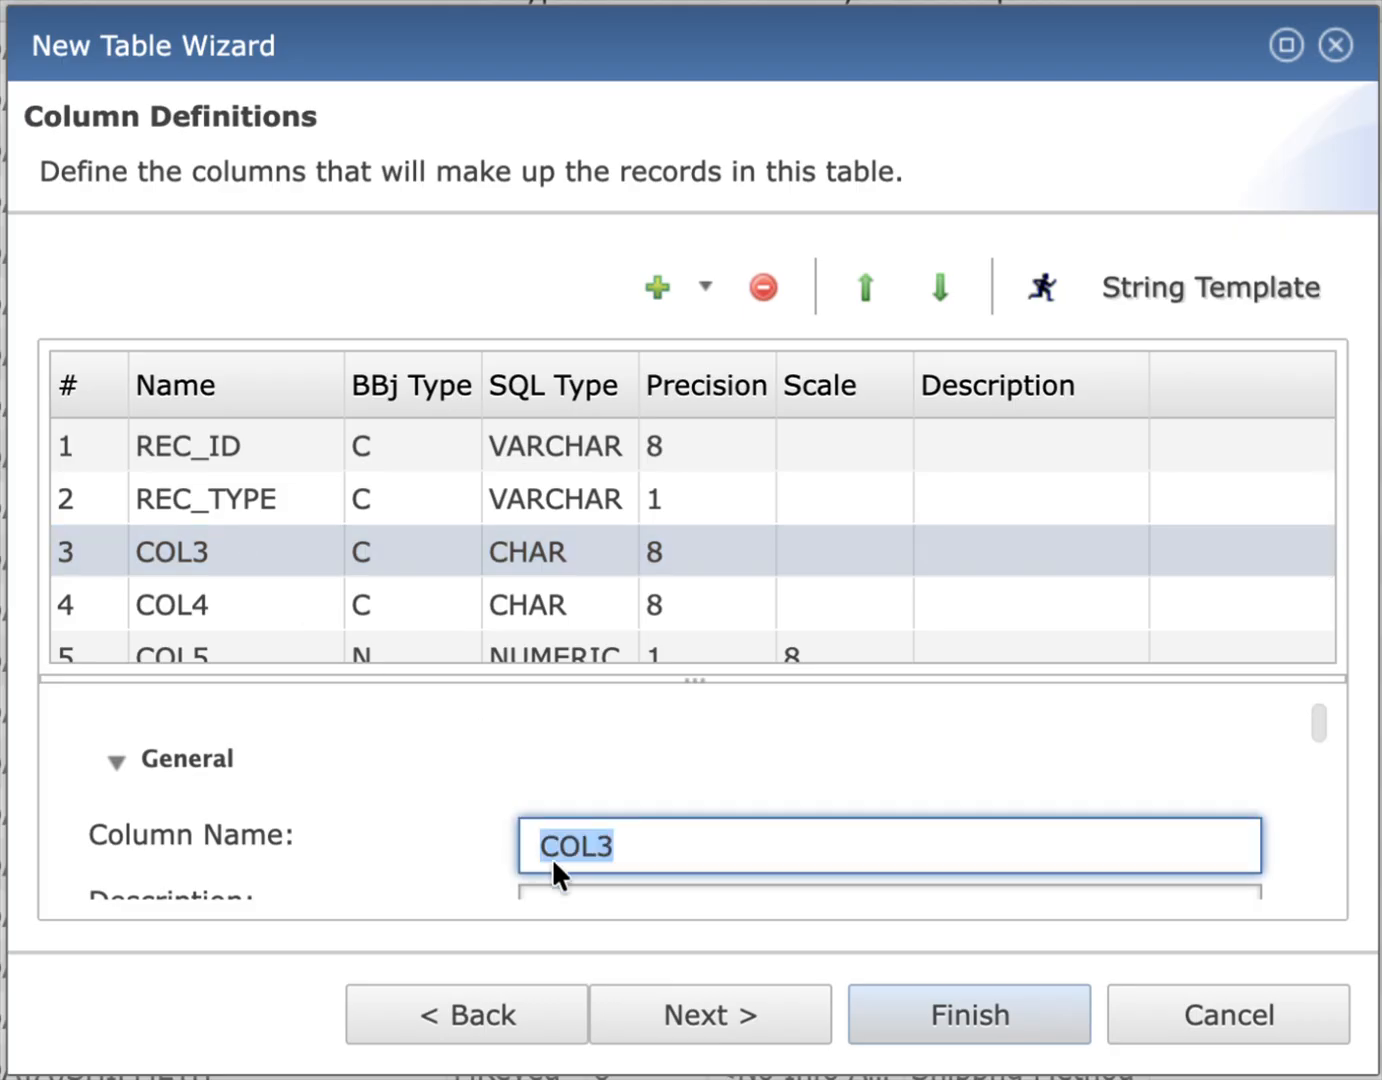
pyautogui.write('ORDER_NUM')
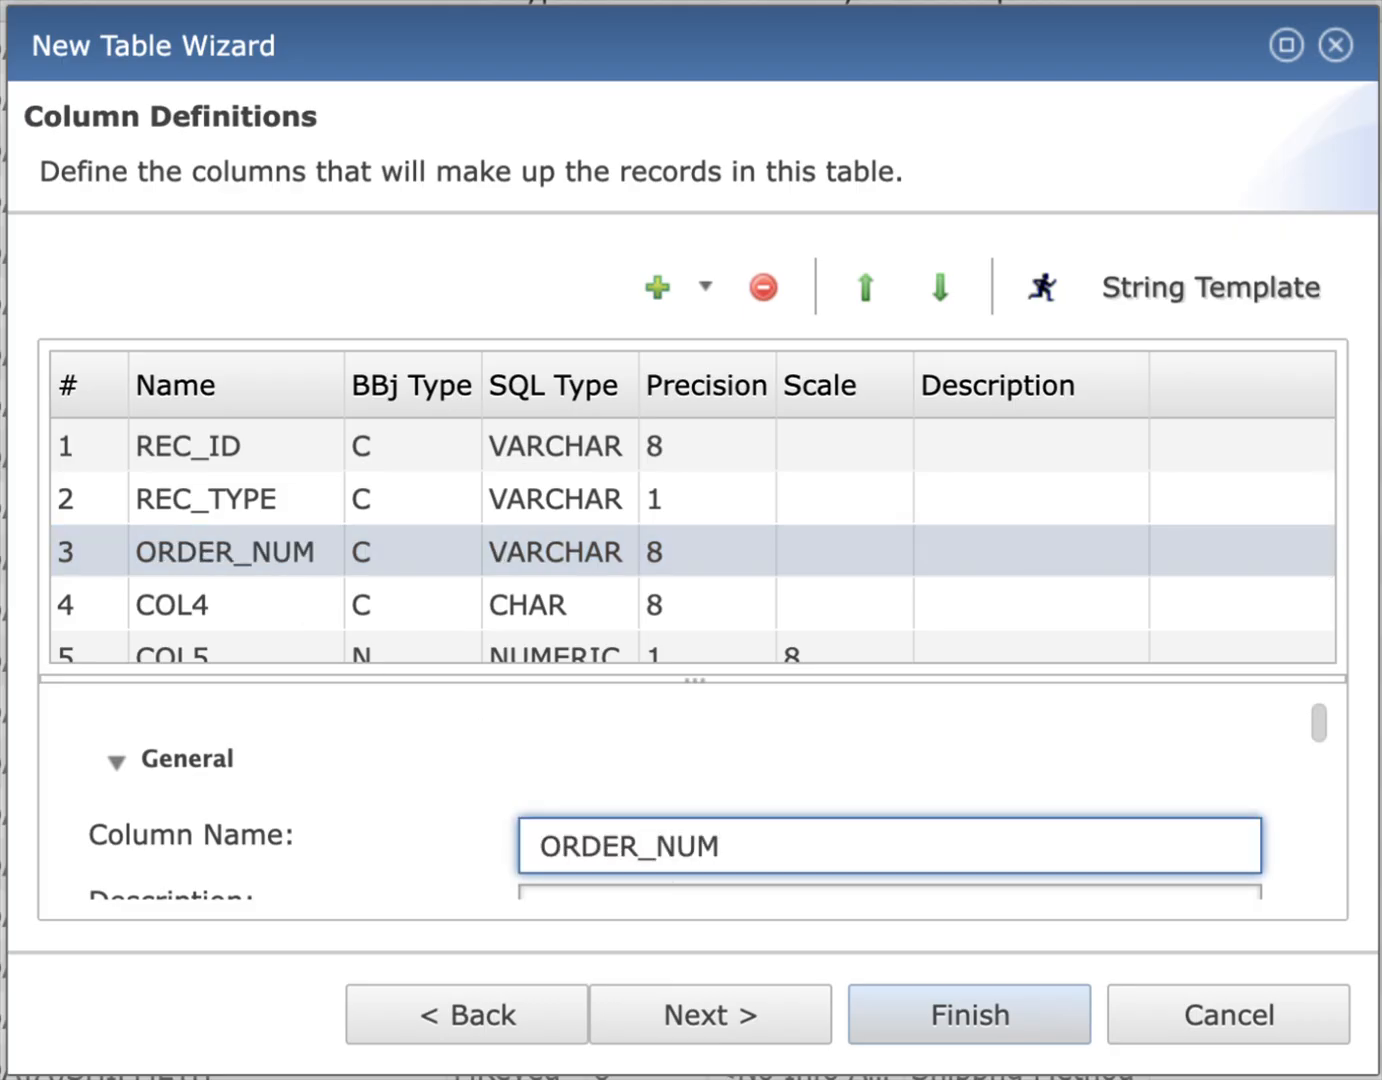
pyautogui.click(240, 602)
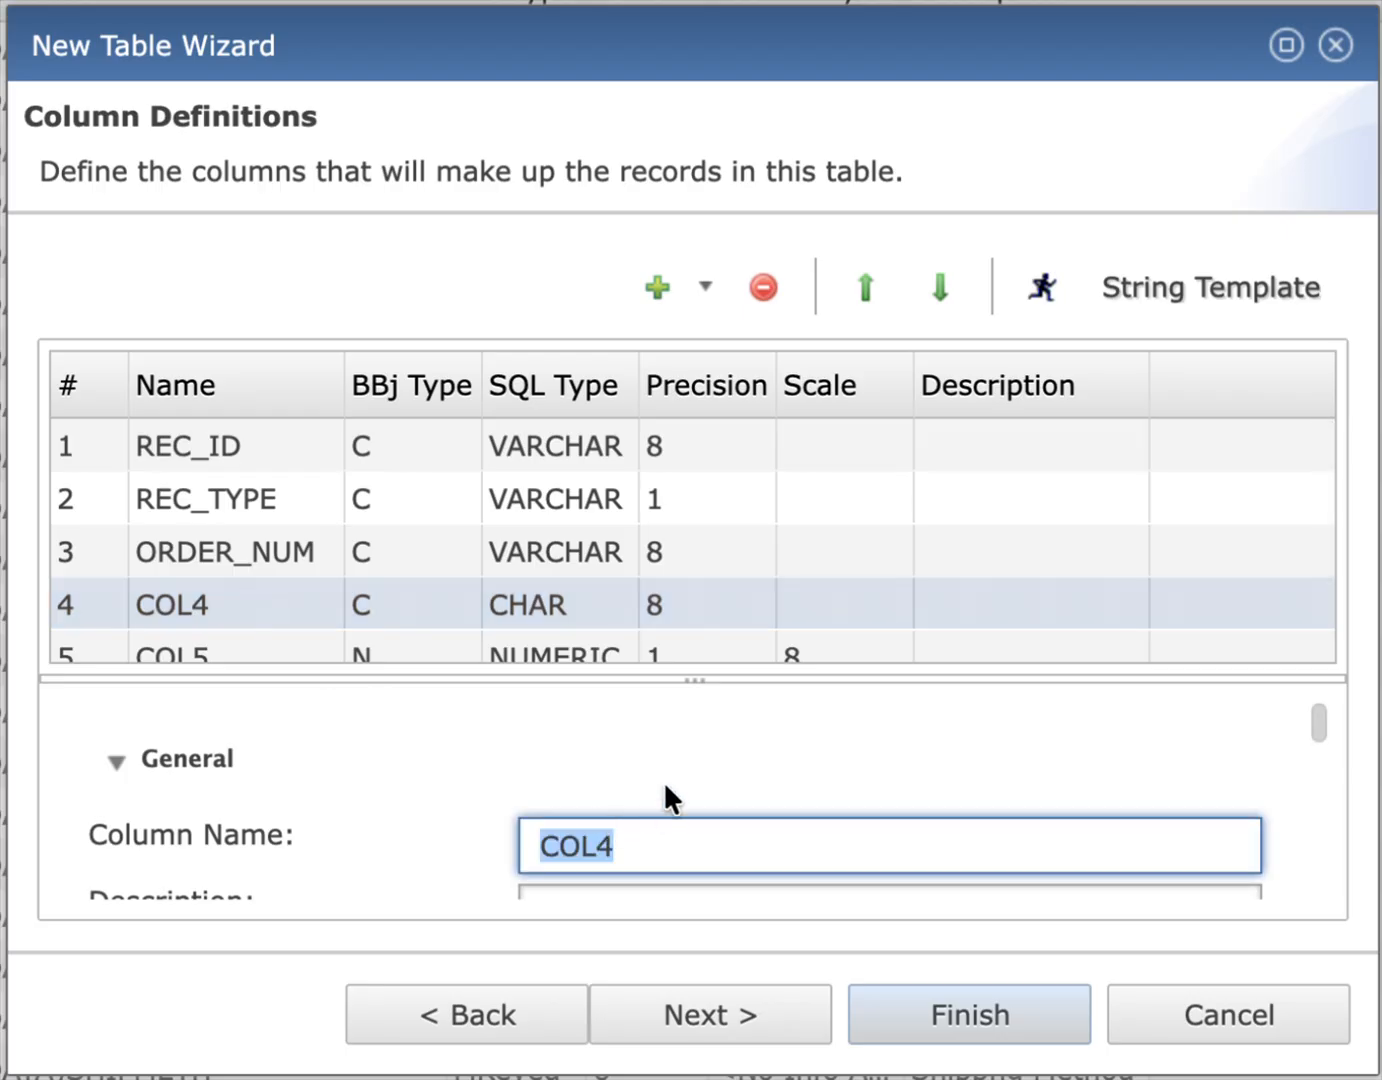
pyautogui.write('ITEM_NUM')
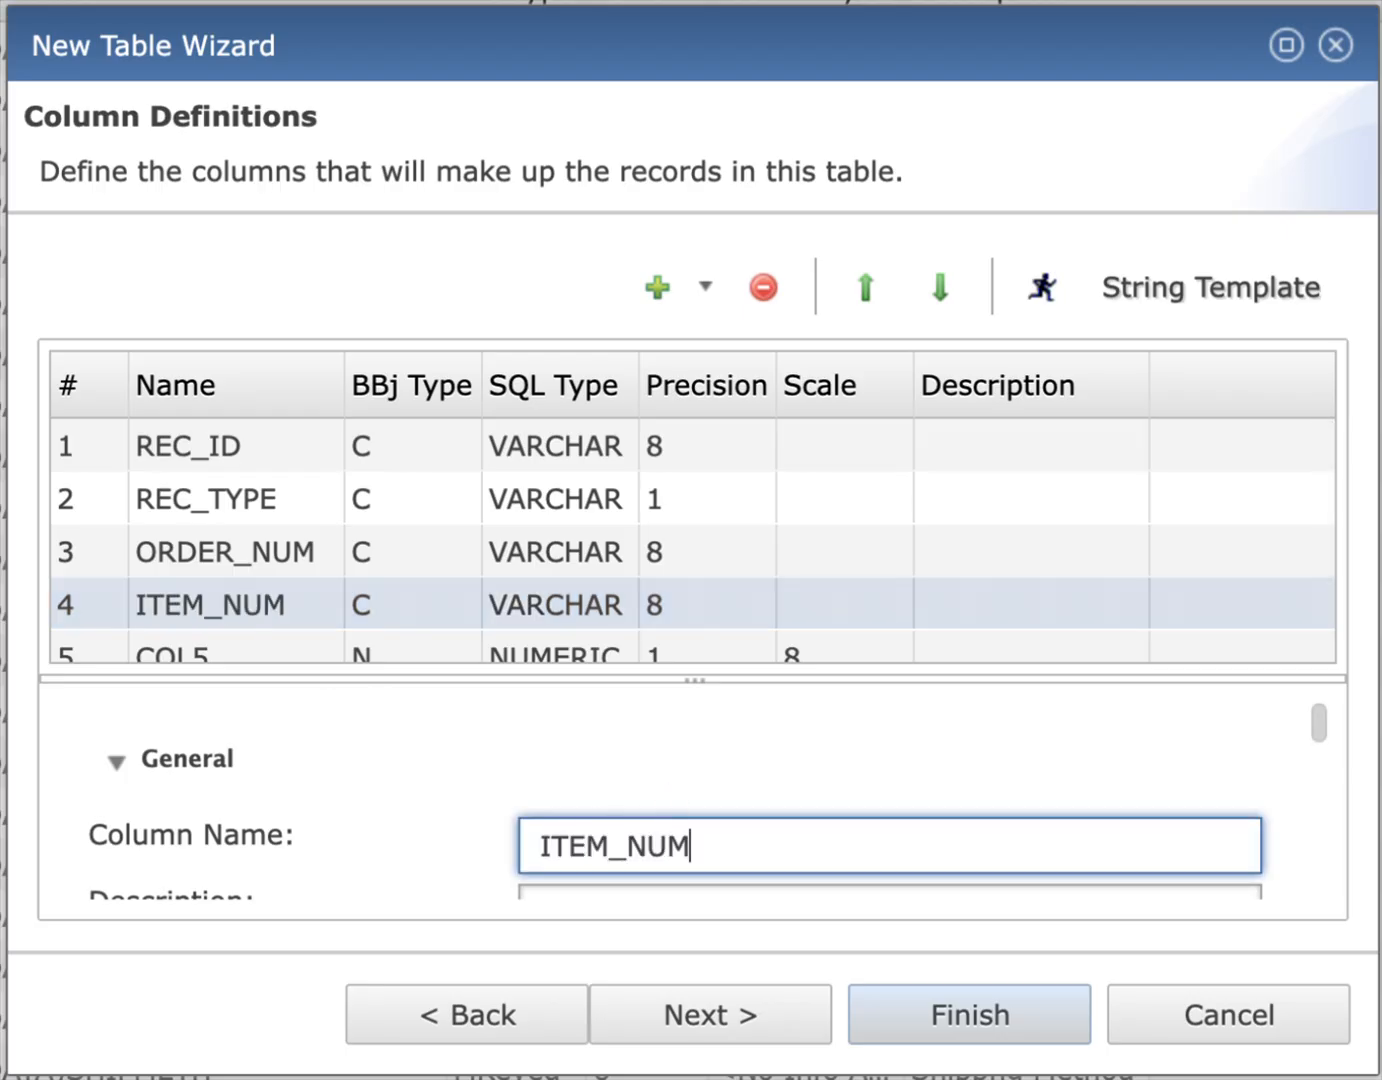
# Step: Rename the two numeric columns, COL5 as QTY and COL6 as PRICE
pyautogui.scroll(-1, 331, 595)
pyautogui.click(250, 555)
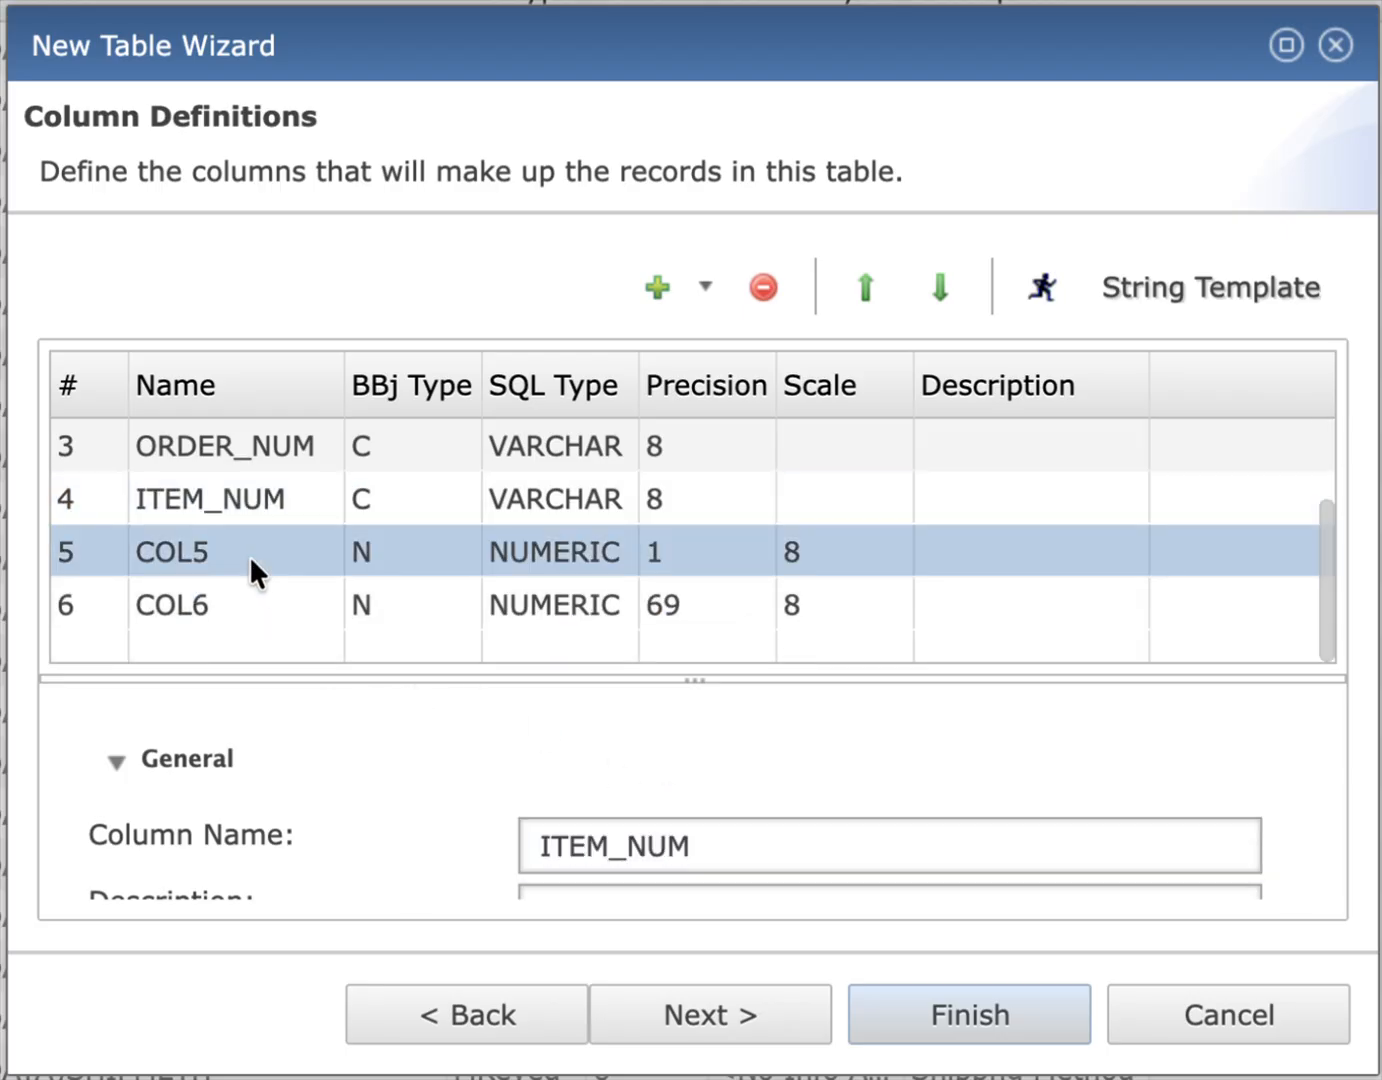
pyautogui.write('QTTY')
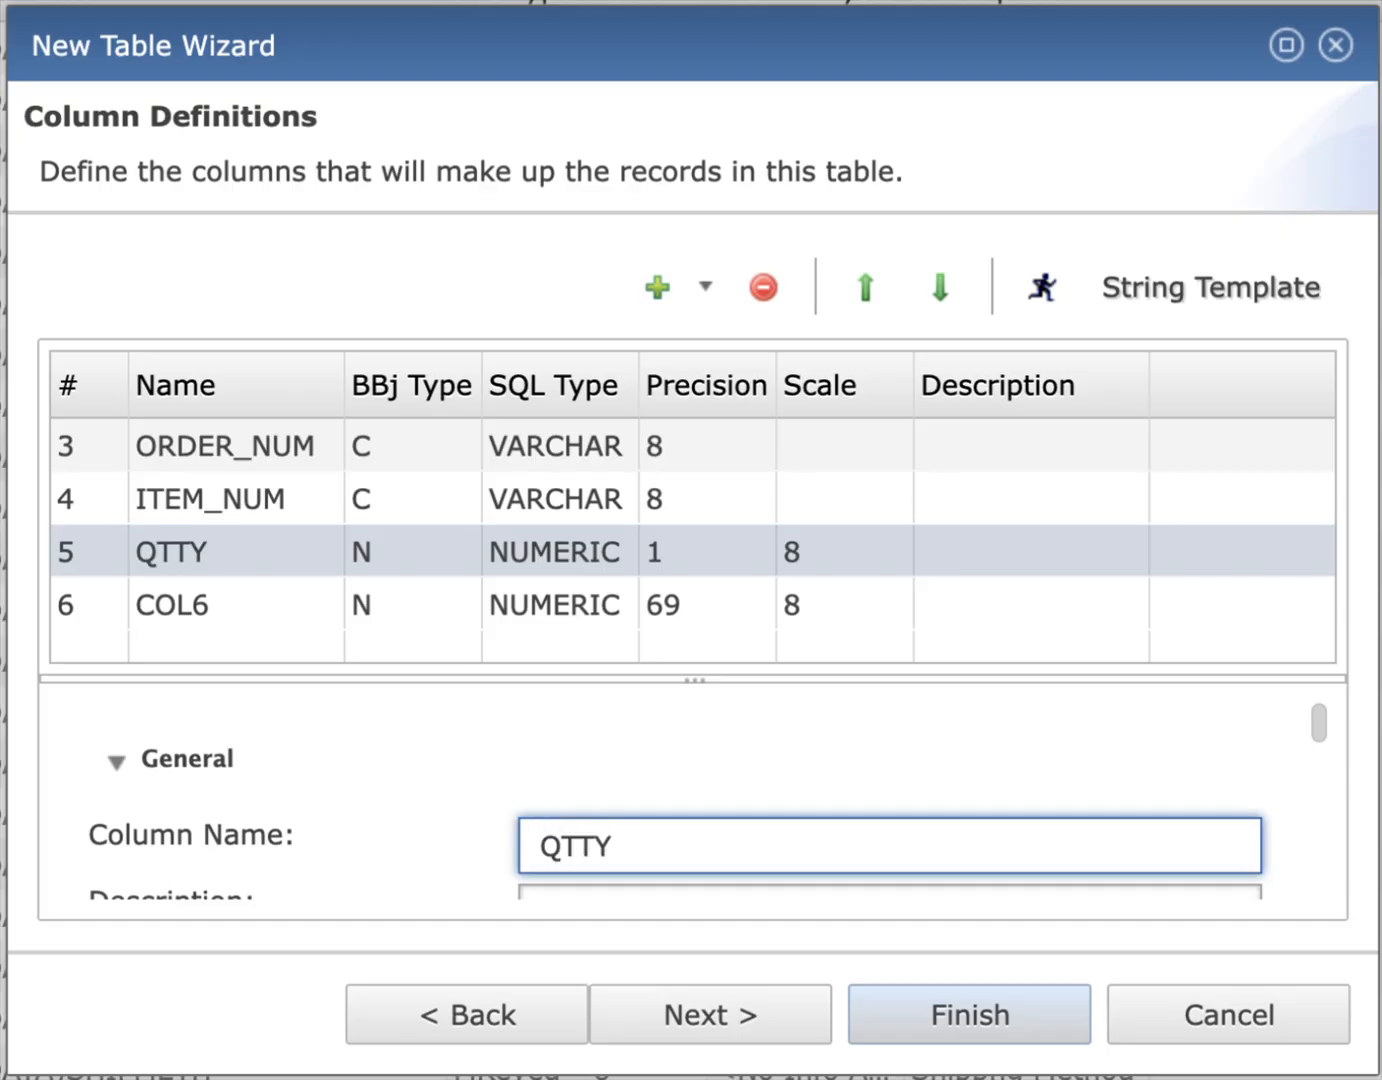
pyautogui.press('BackSpace')
pyautogui.press('BackSpace')
pyautogui.click(185, 607)
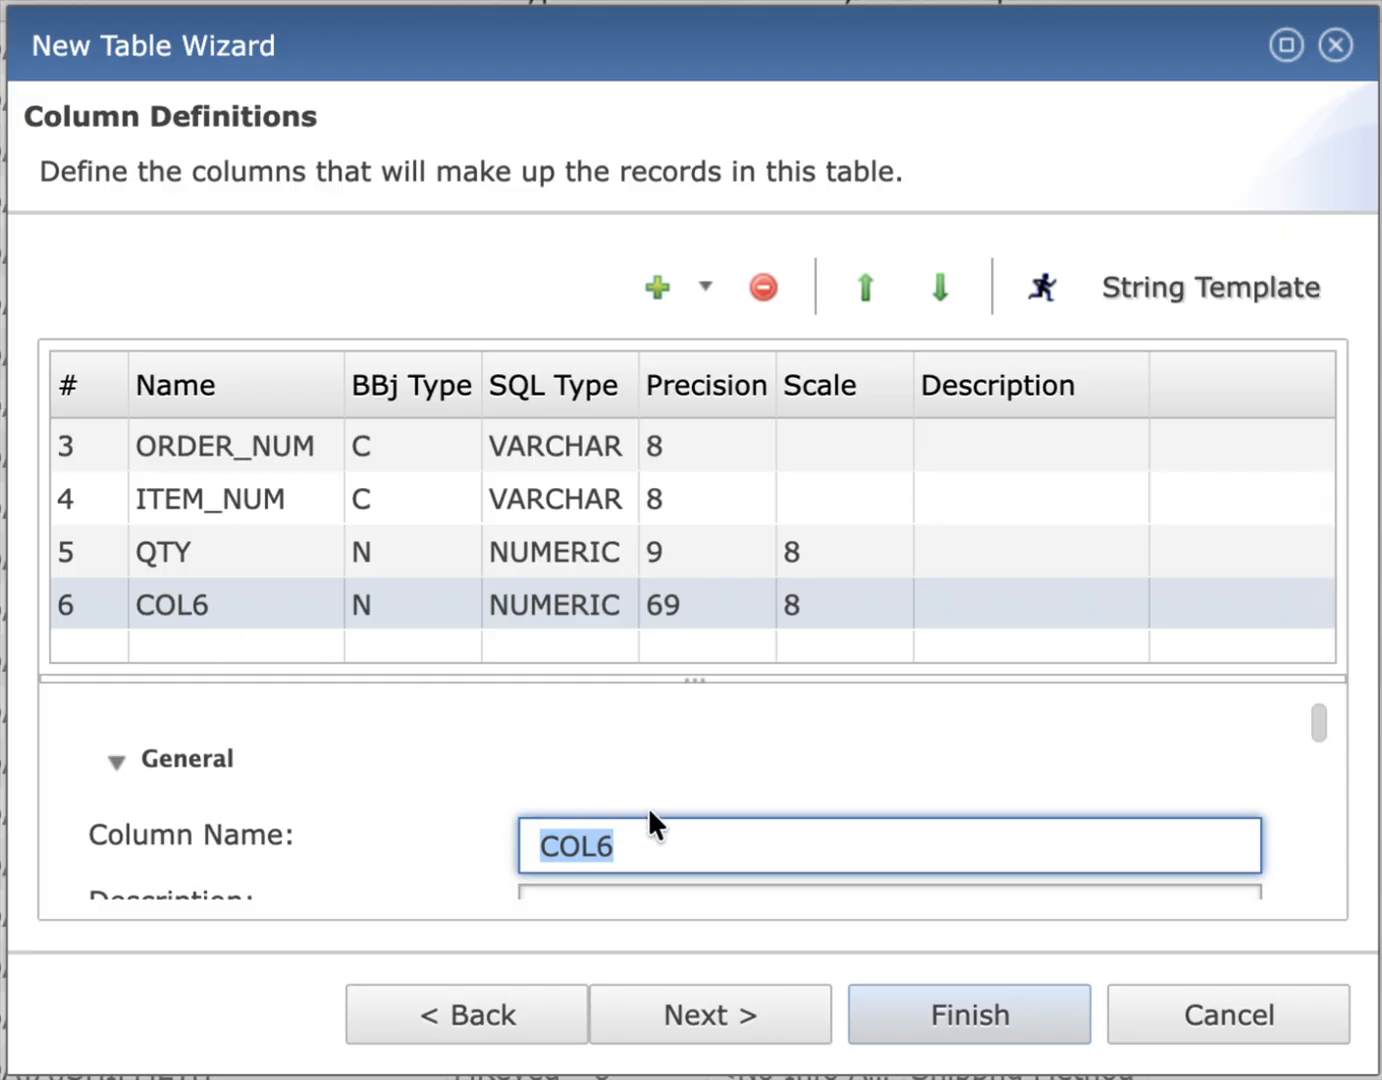
pyautogui.write('PRIV')
pyautogui.press('BackSpace')
pyautogui.write('CE')
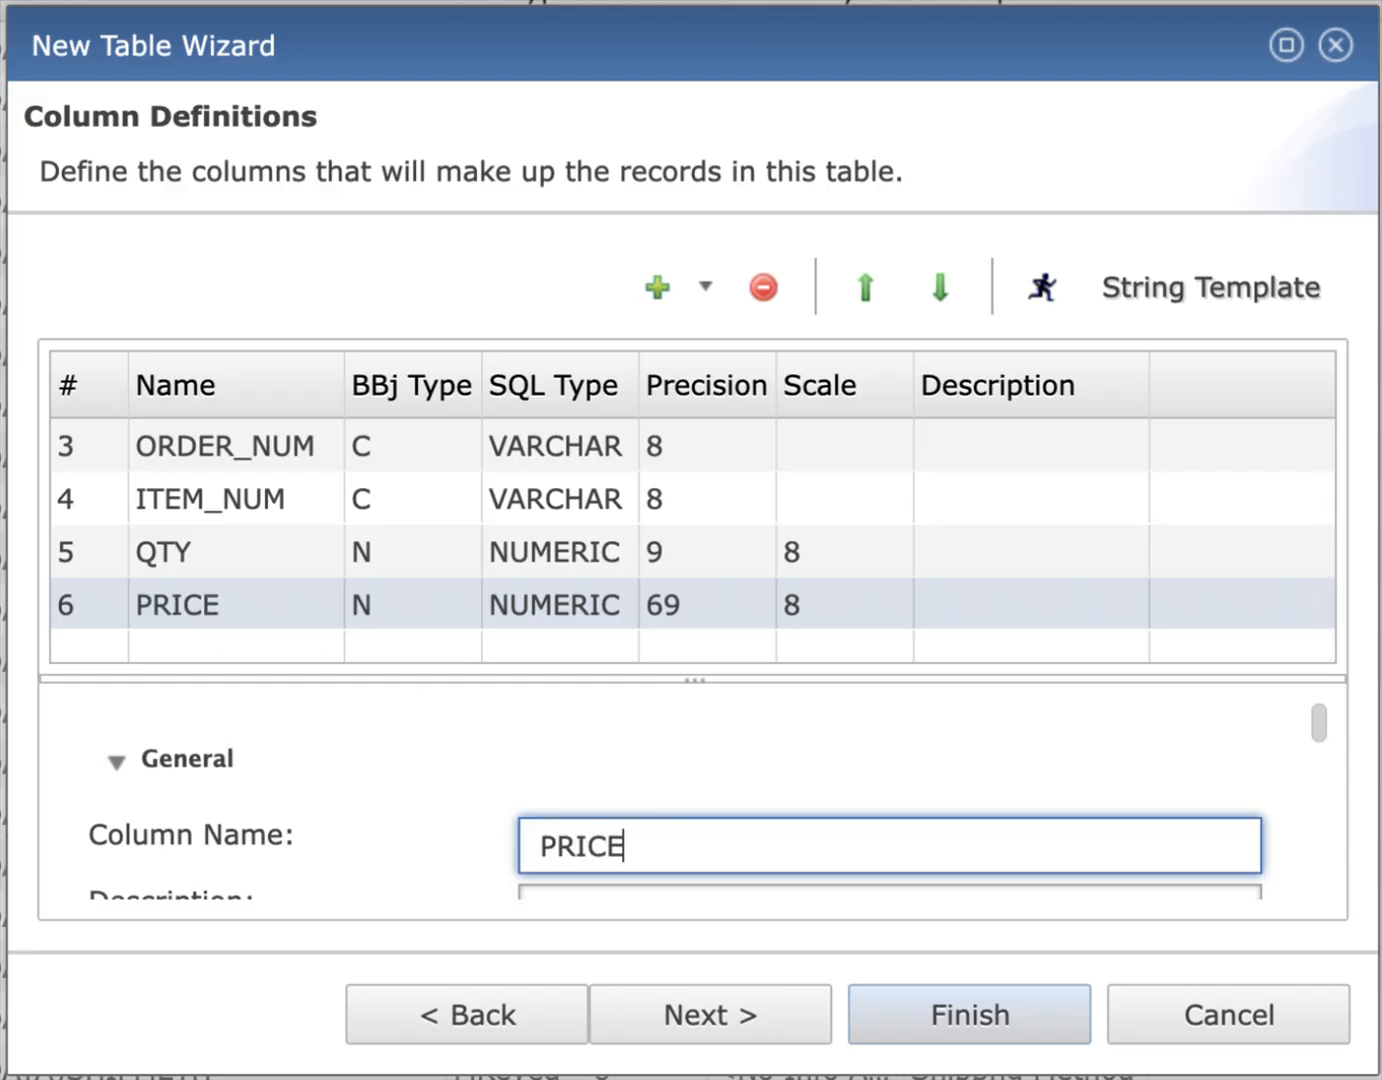
# Step: Continue to the index definitions, set INDEX0's key segment to the REC_ID column and finish the table wizard
pyautogui.click(723, 1027)
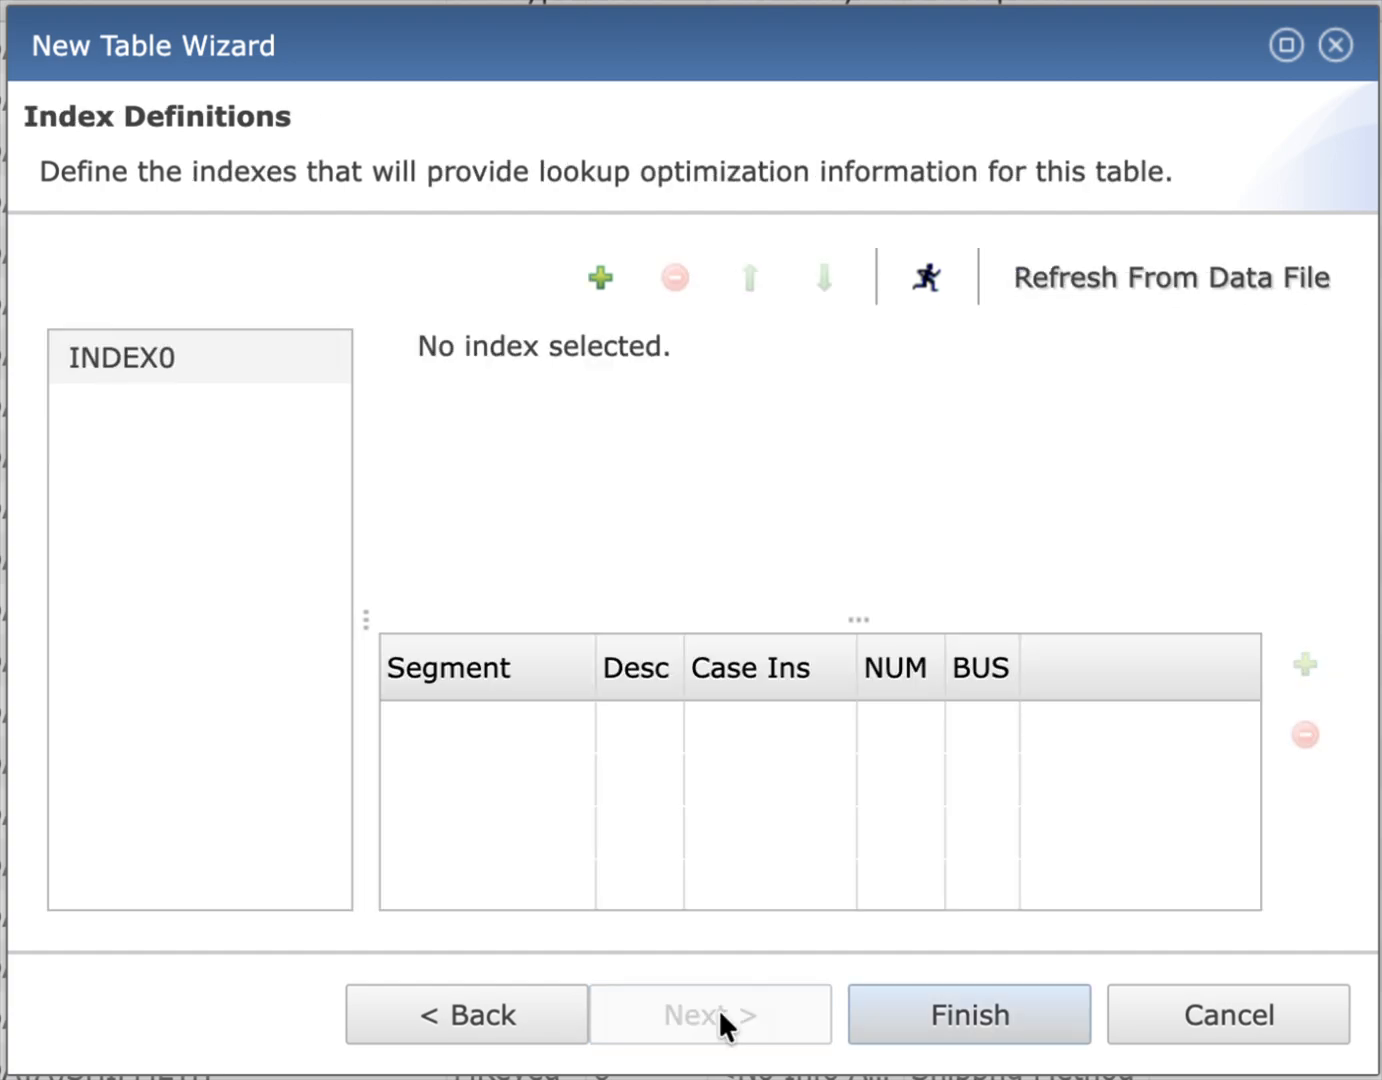
pyautogui.click(192, 359)
pyautogui.click(492, 727)
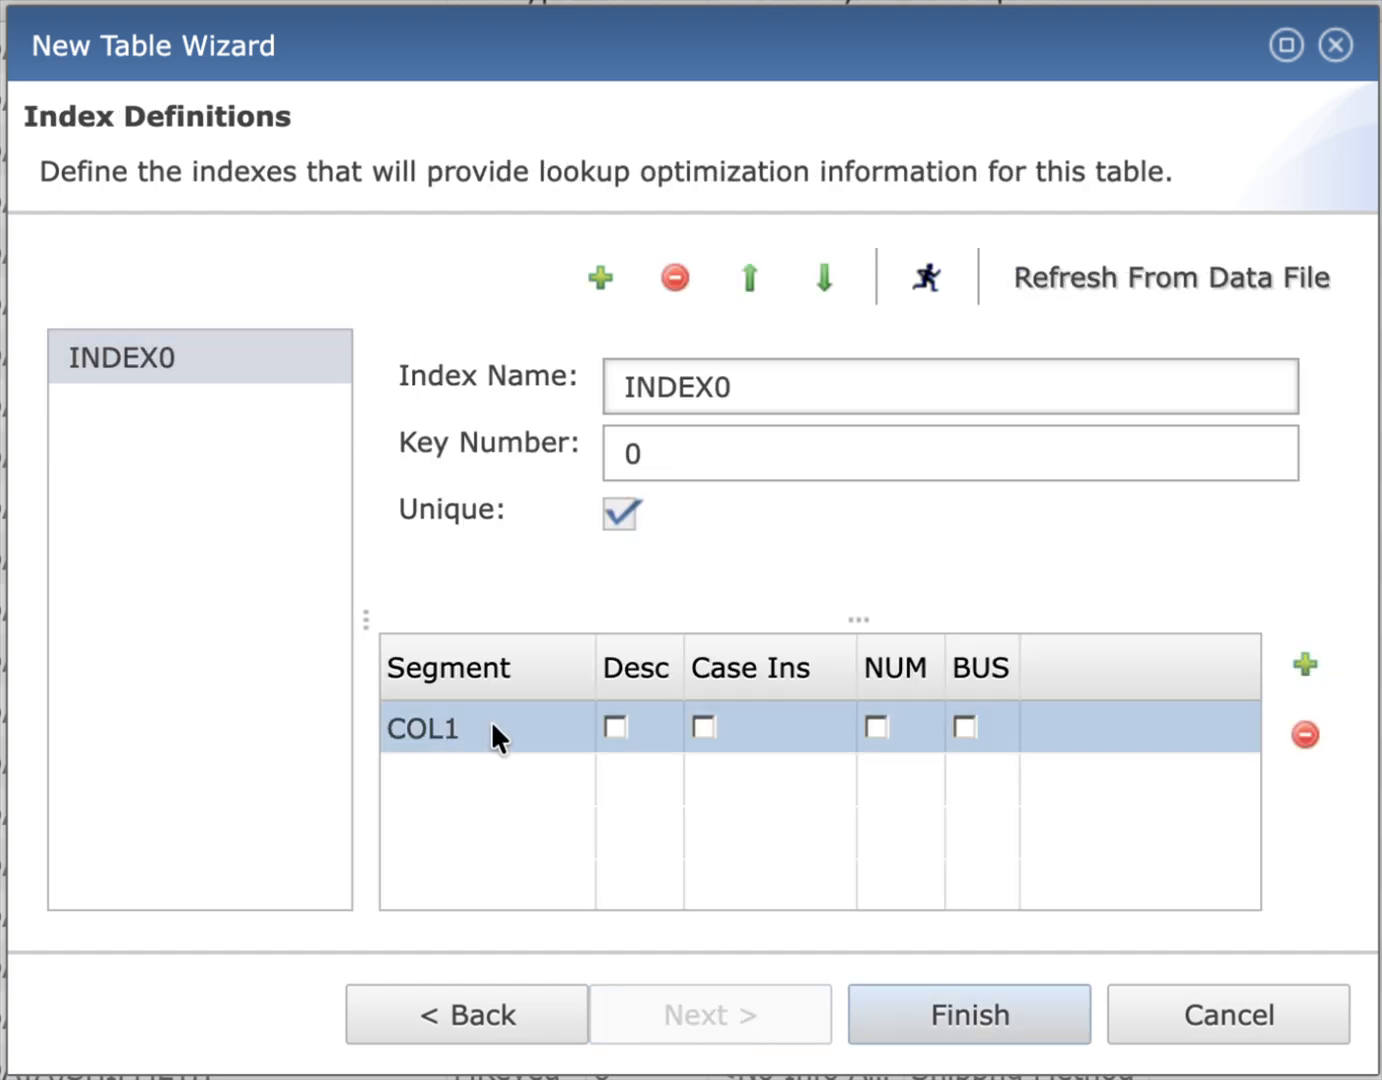
pyautogui.click(492, 726)
pyautogui.click(547, 738)
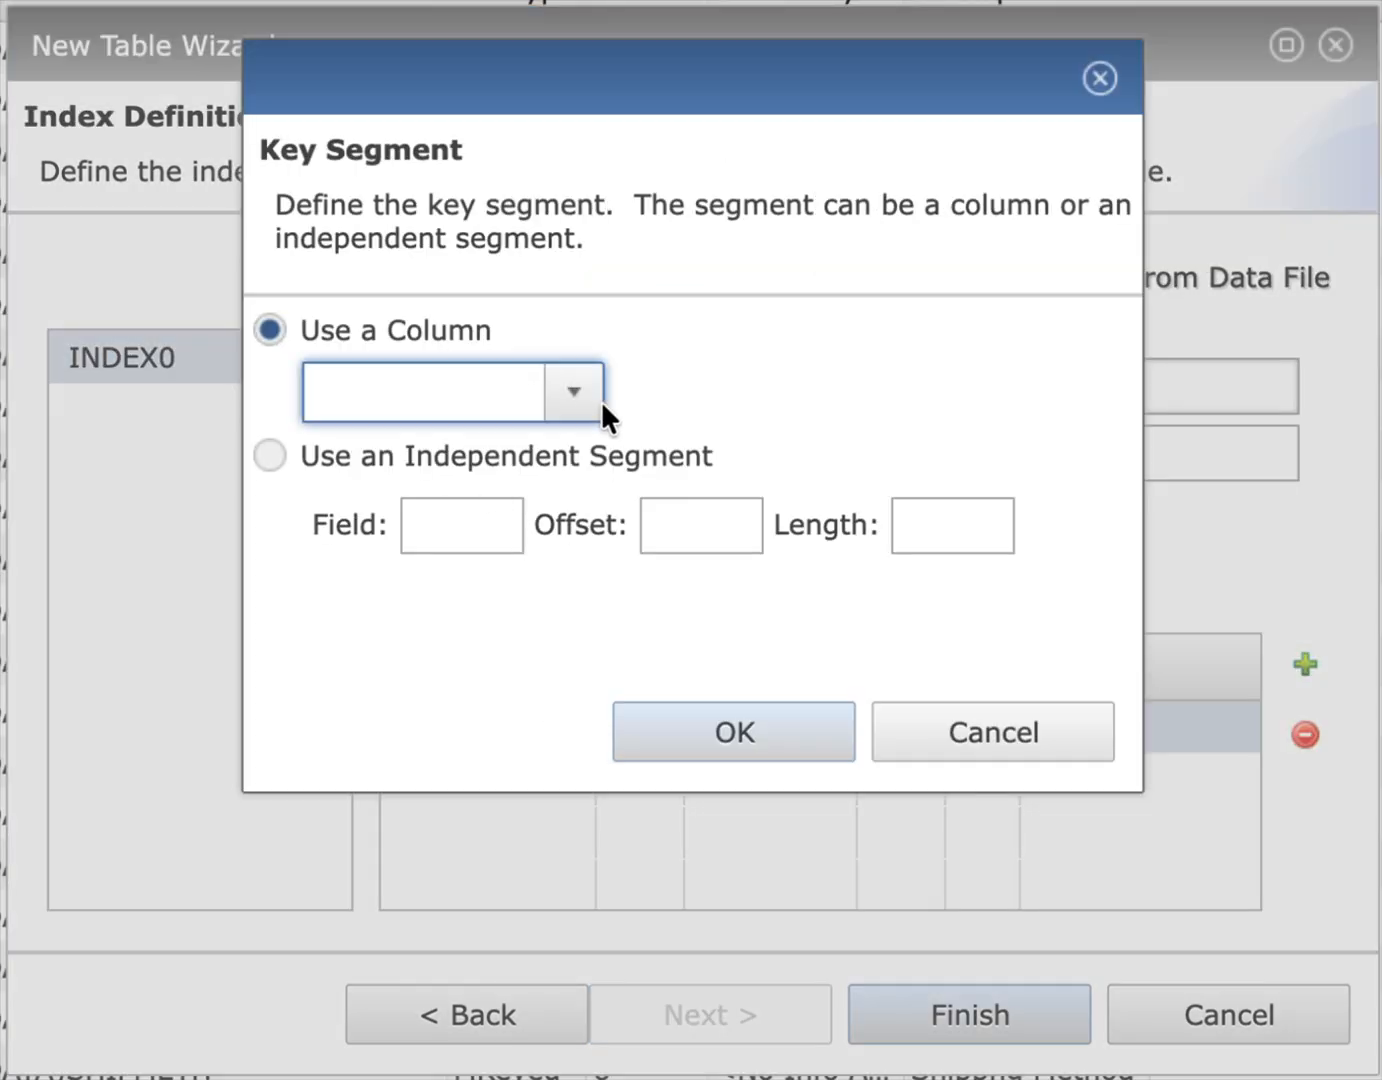
pyautogui.click(565, 396)
pyautogui.click(390, 451)
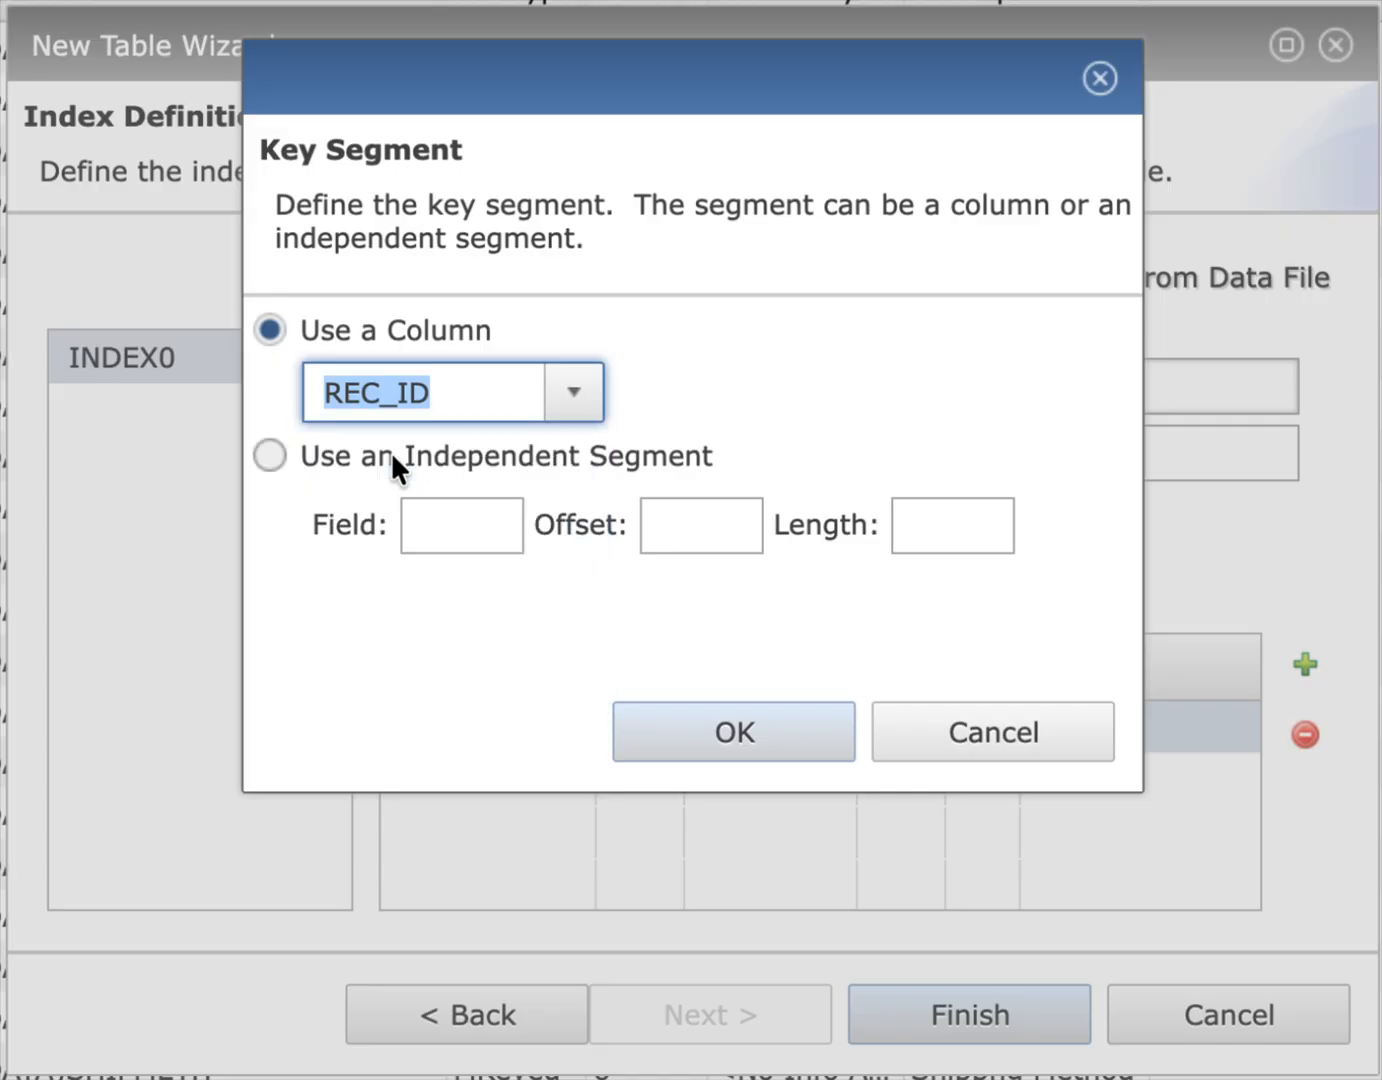
pyautogui.click(717, 732)
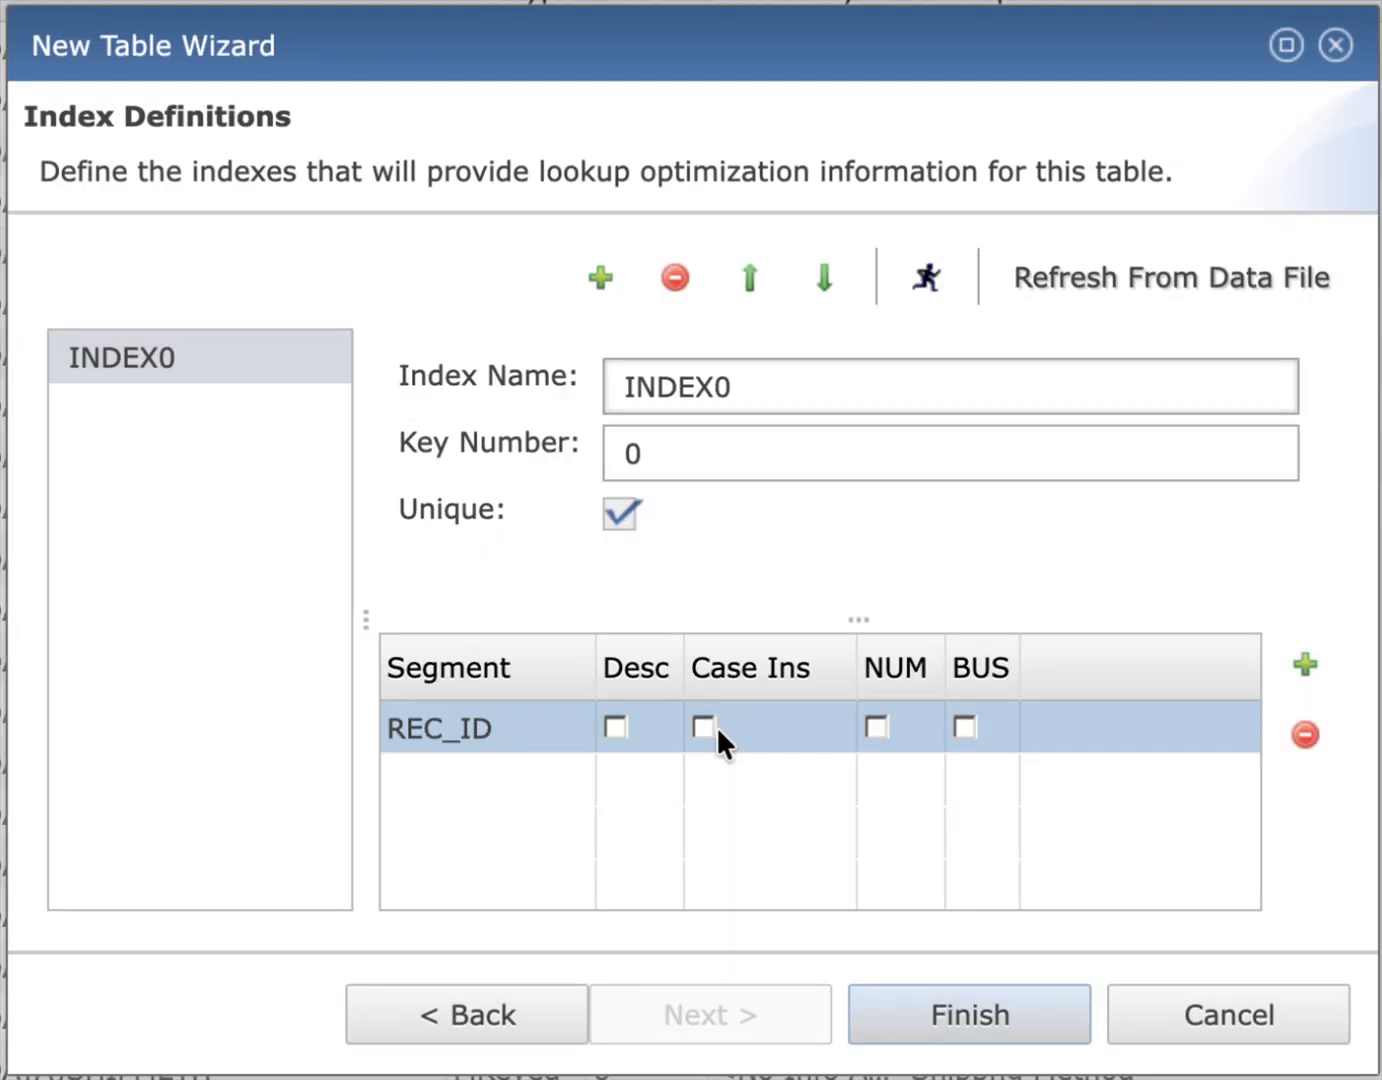
pyautogui.click(918, 1019)
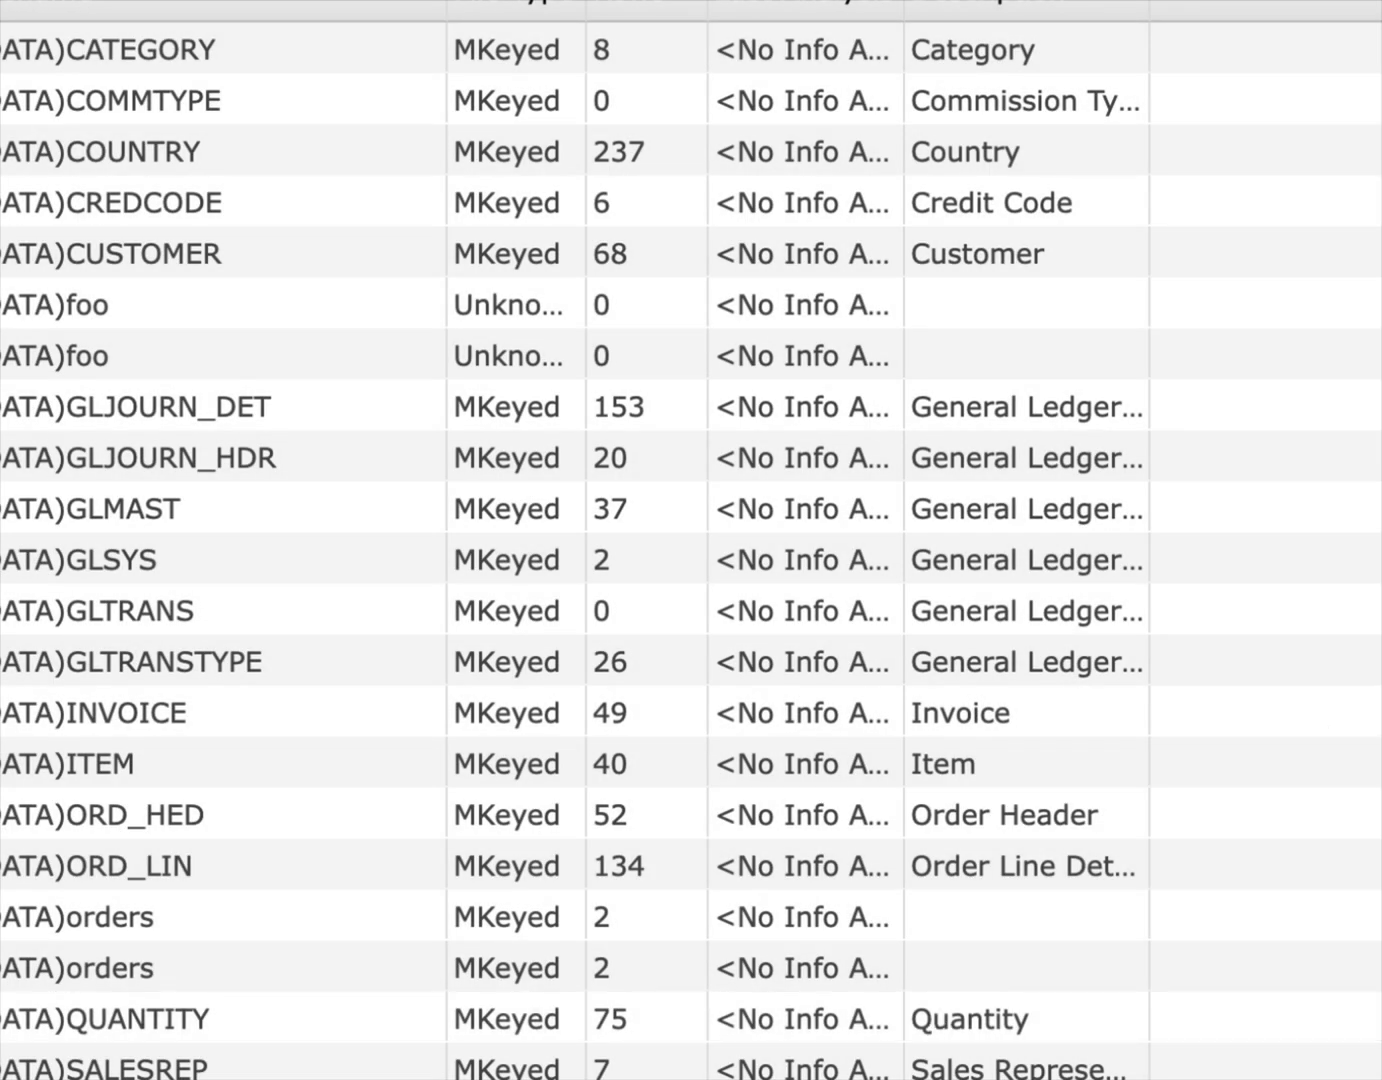
# Step: Examine the ChileCompany table list for the ORD_DET and ORD_HED entries based on (DATA)orders
pyautogui.moveTo(1381, 0); pyautogui.dragTo(528, 534)
pyautogui.moveTo(273, 567); pyautogui.dragTo(1176, 57)
pyautogui.moveTo(1380, 21)
pyautogui.mouseDown()
pyautogui.moveTo(1327, 42)
pyautogui.moveTo(1361, 41)
pyautogui.mouseUp()
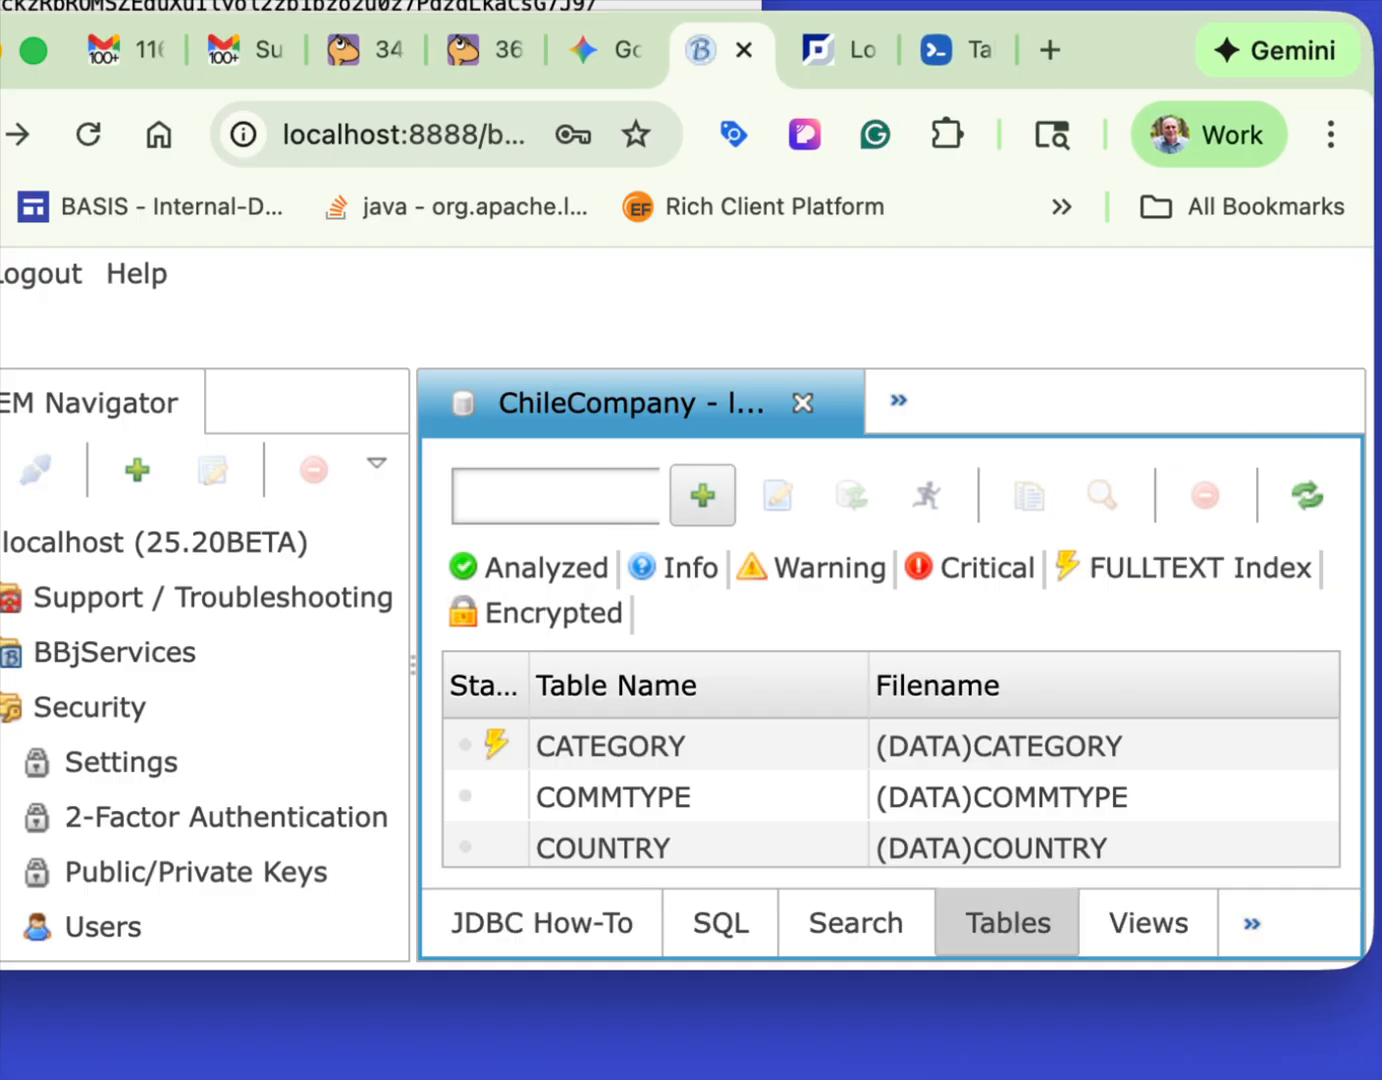
pyautogui.moveTo(0, 968); pyautogui.dragTo(18, 1048)
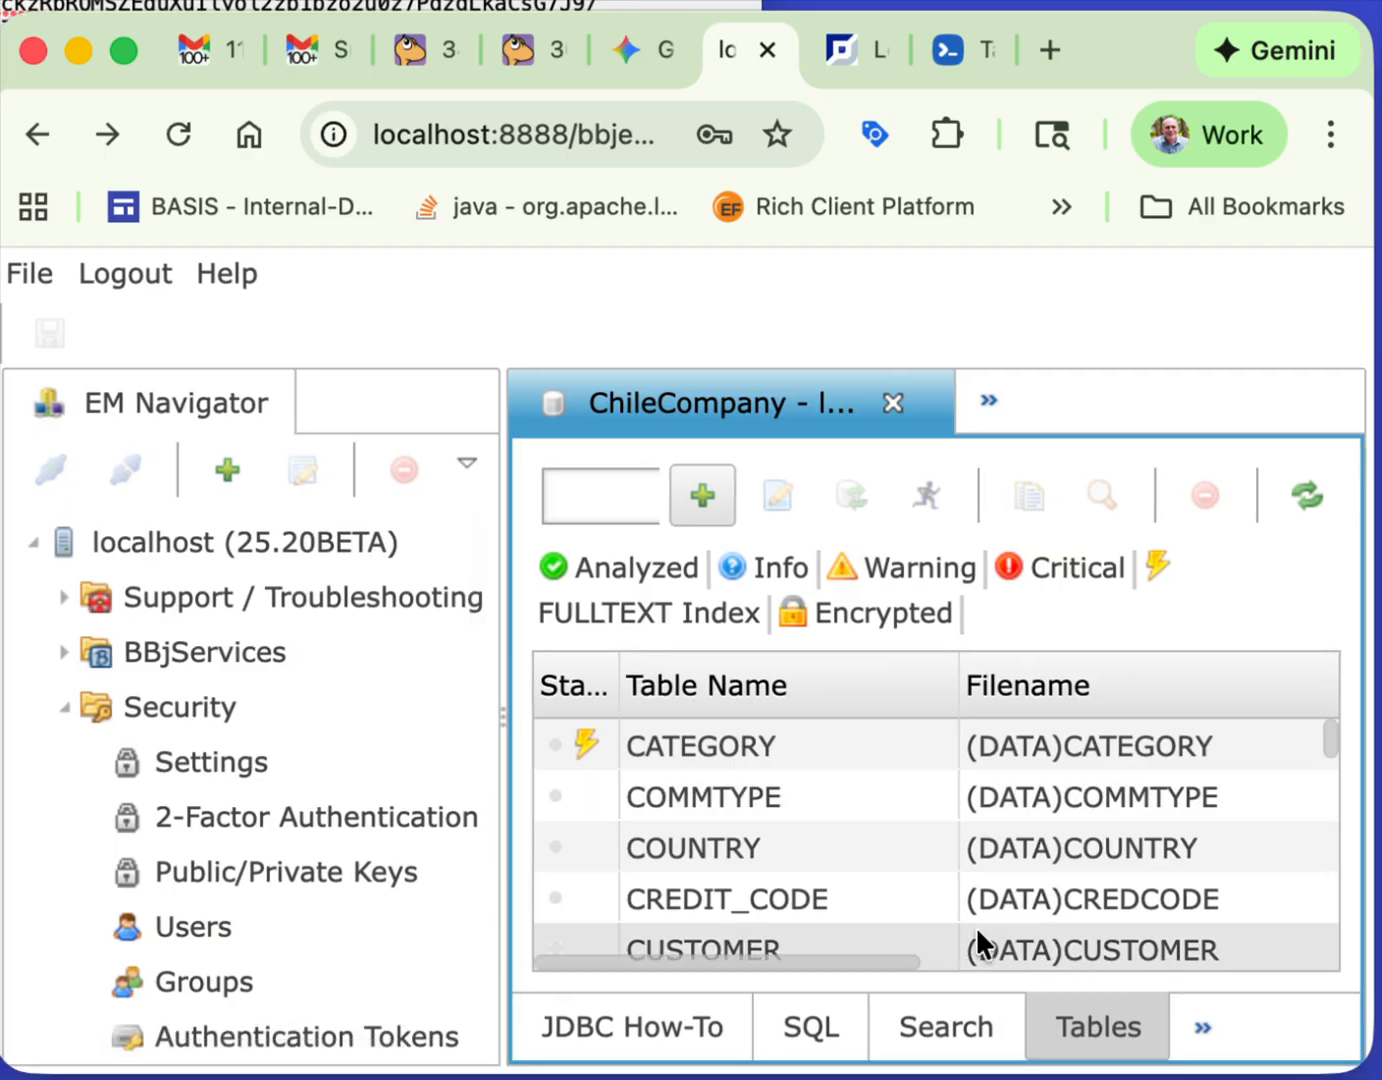
pyautogui.scroll(-5, 913, 863)
pyautogui.scroll(-3, 914, 862)
pyautogui.scroll(5, 913, 863)
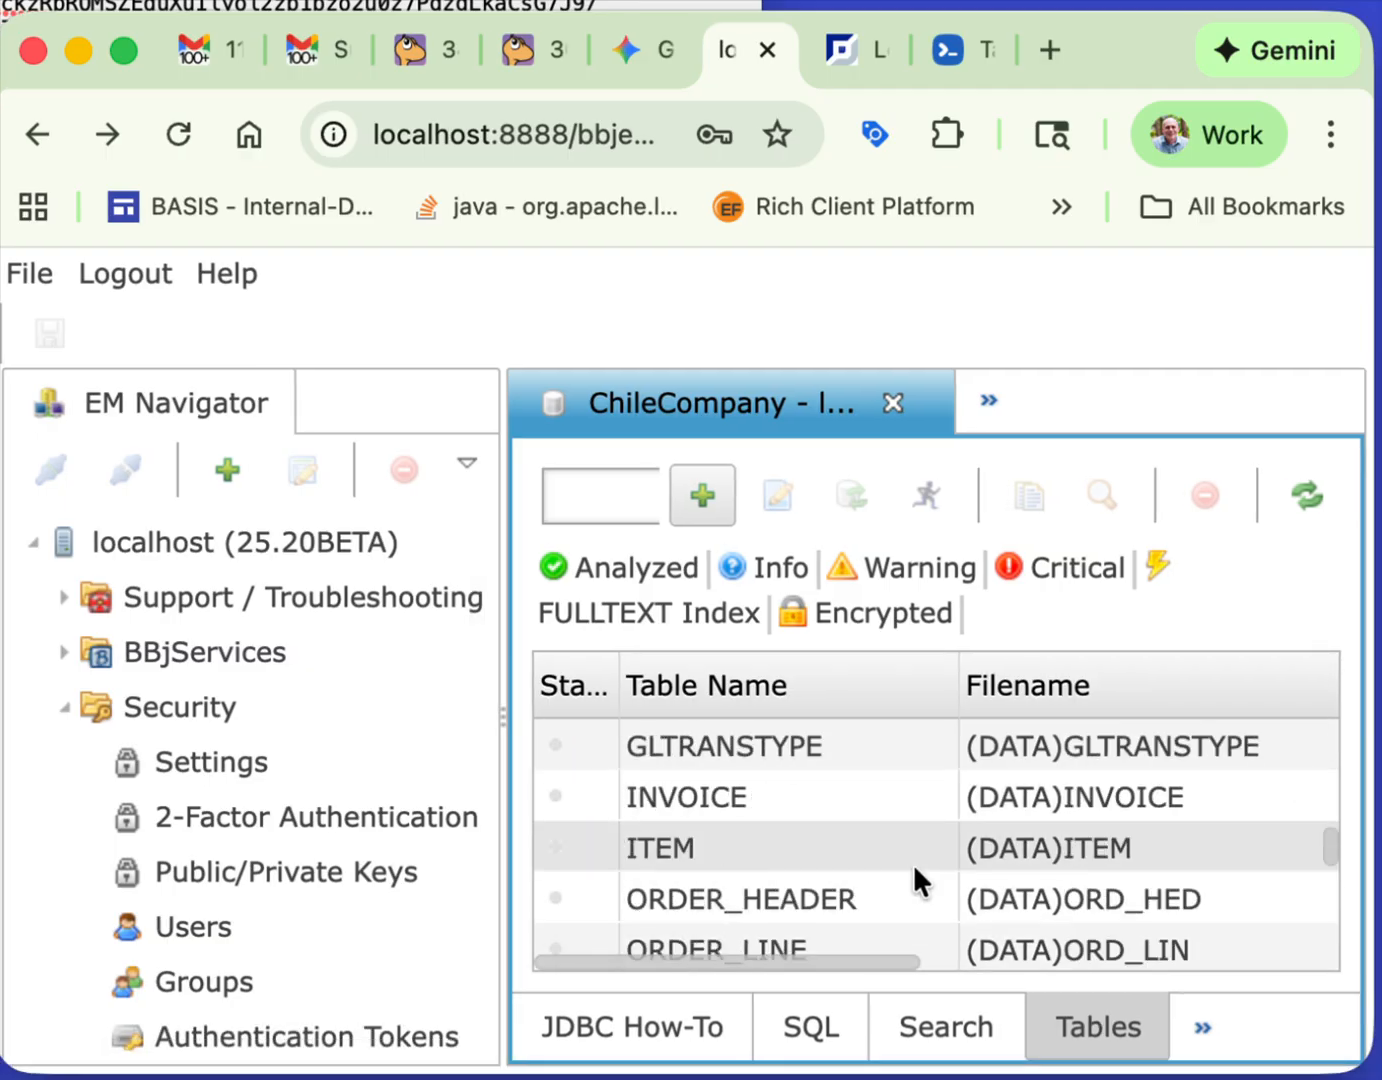
pyautogui.scroll(-5, 914, 863)
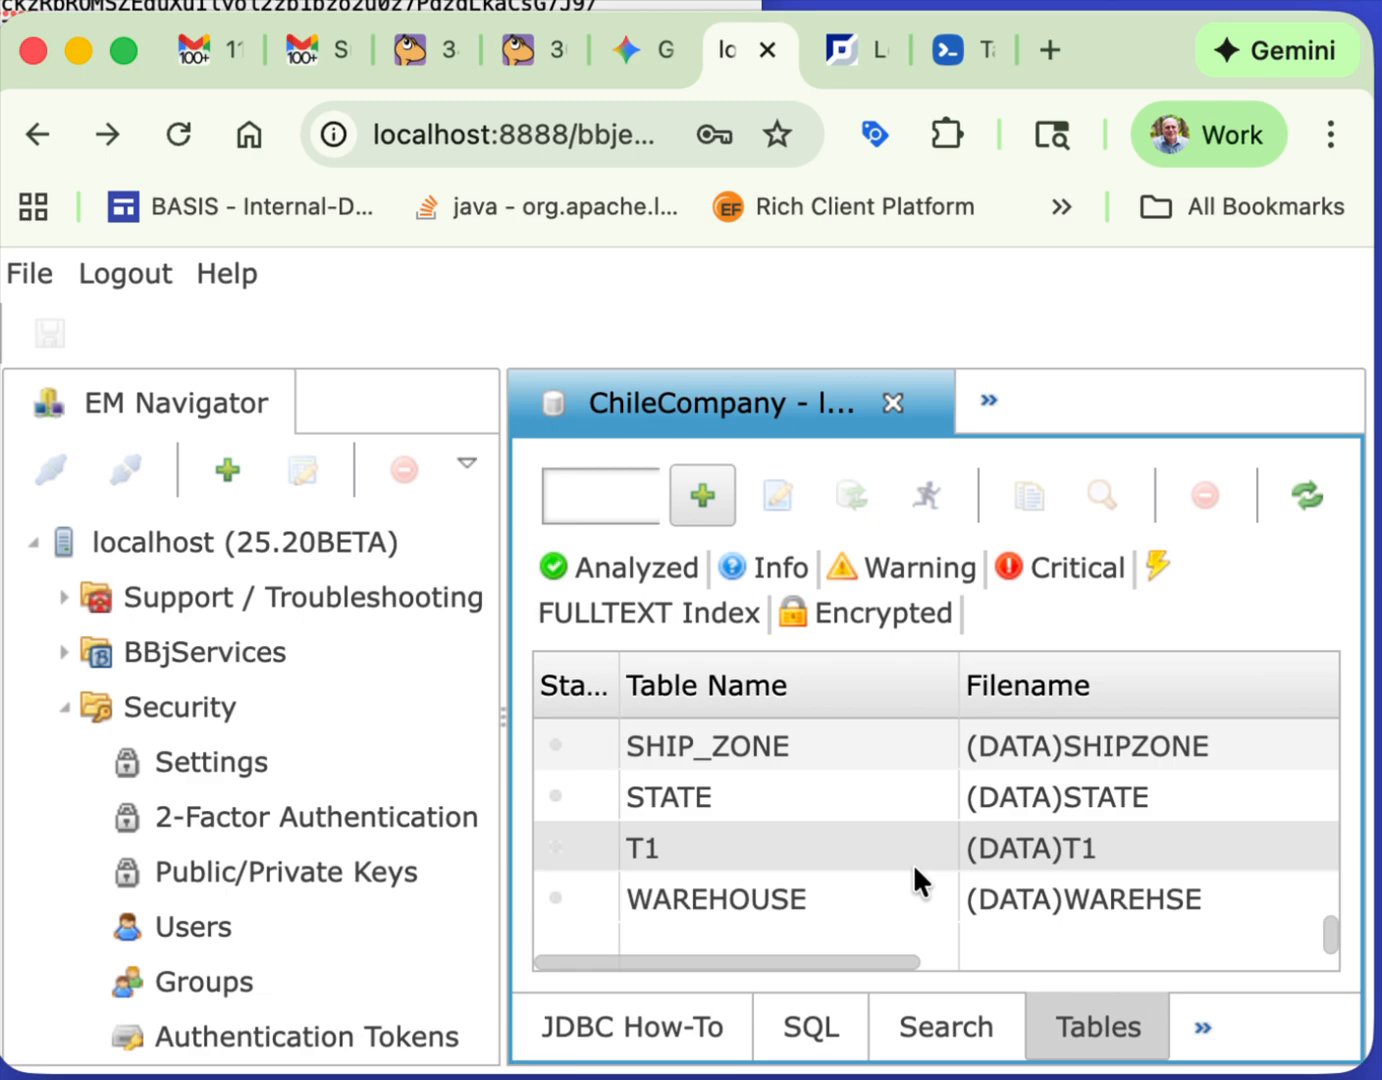
pyautogui.scroll(10, 914, 862)
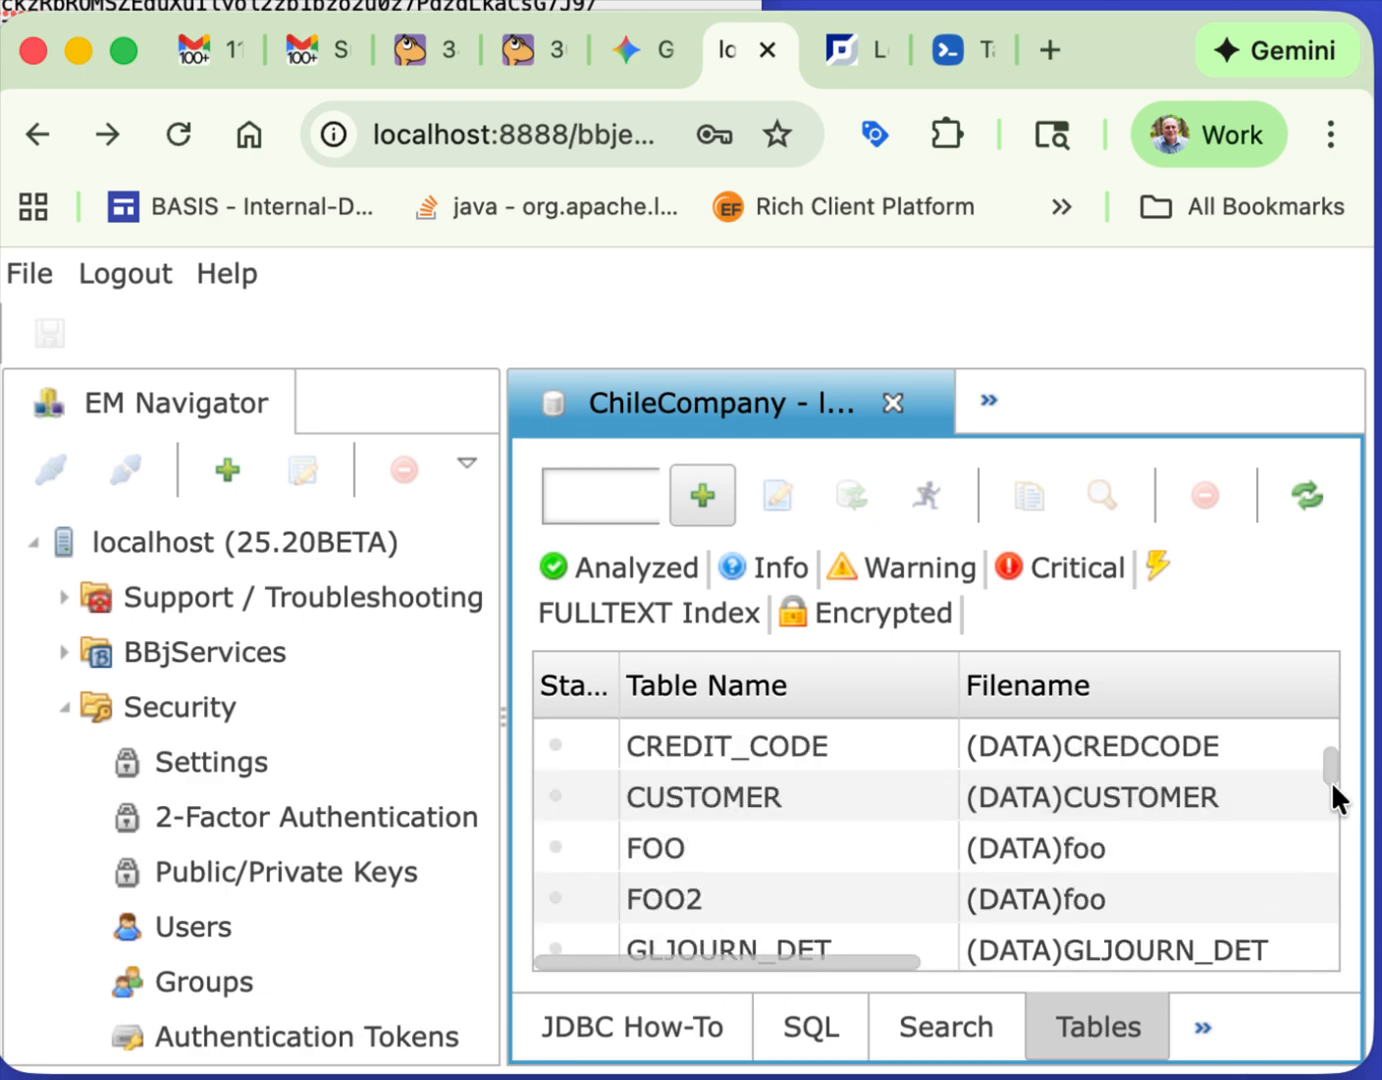
pyautogui.moveTo(1329, 765); pyautogui.dragTo(1339, 877)
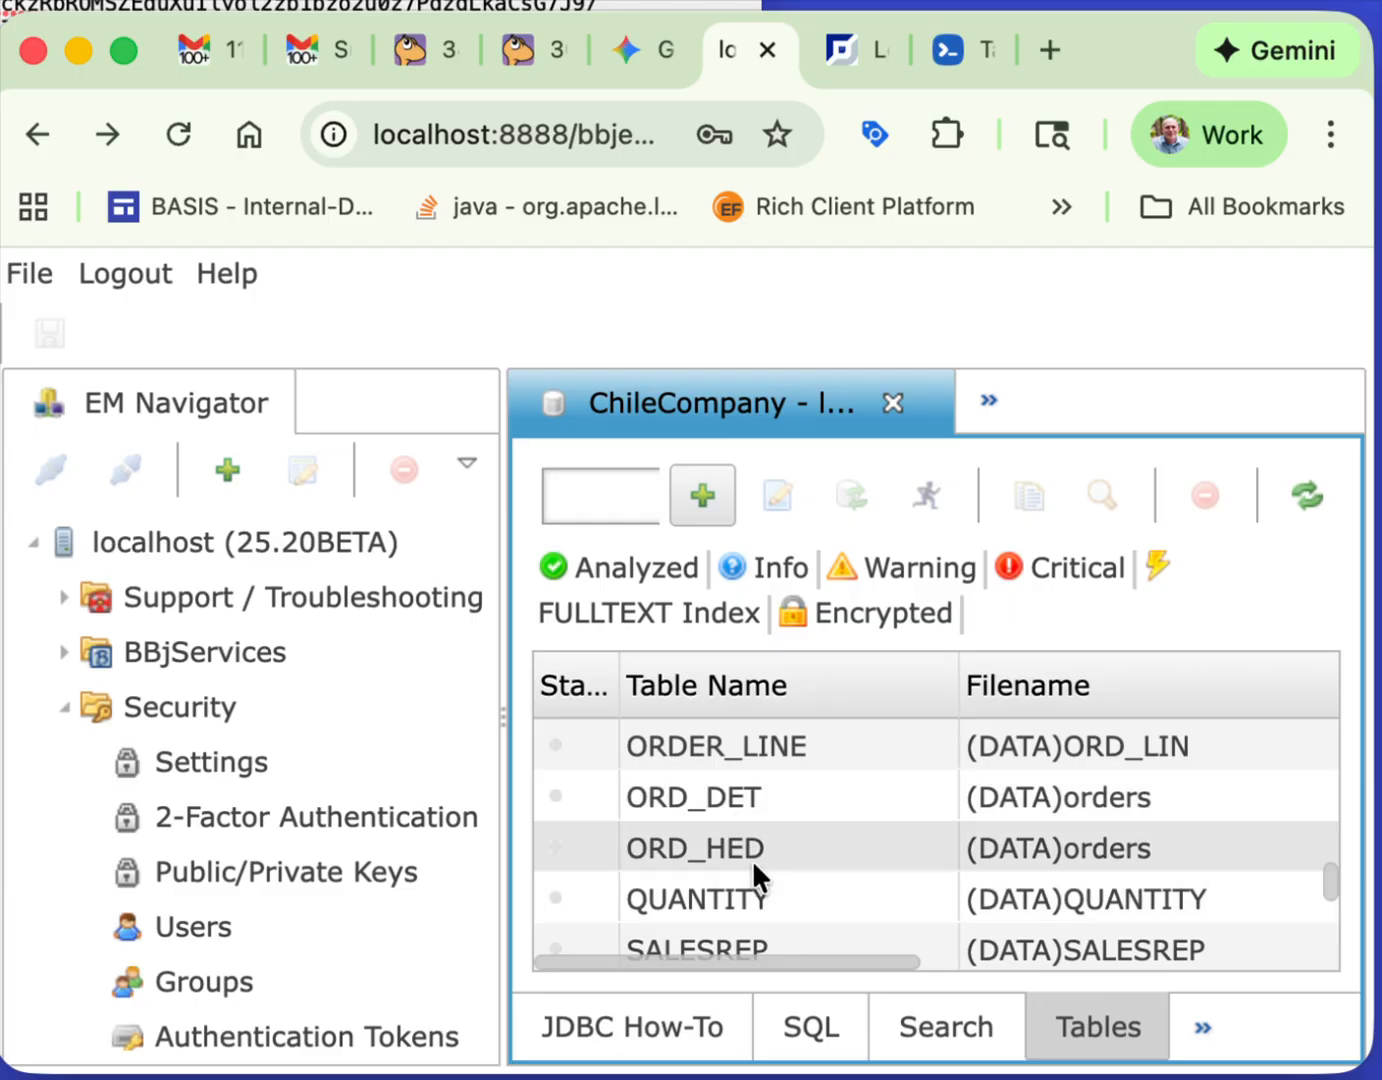
# Step: Run the SQL query select * from ord_hed where rec_type = 'H' and enlarge the window to show its results
pyautogui.click(805, 1023)
pyautogui.click(747, 652)
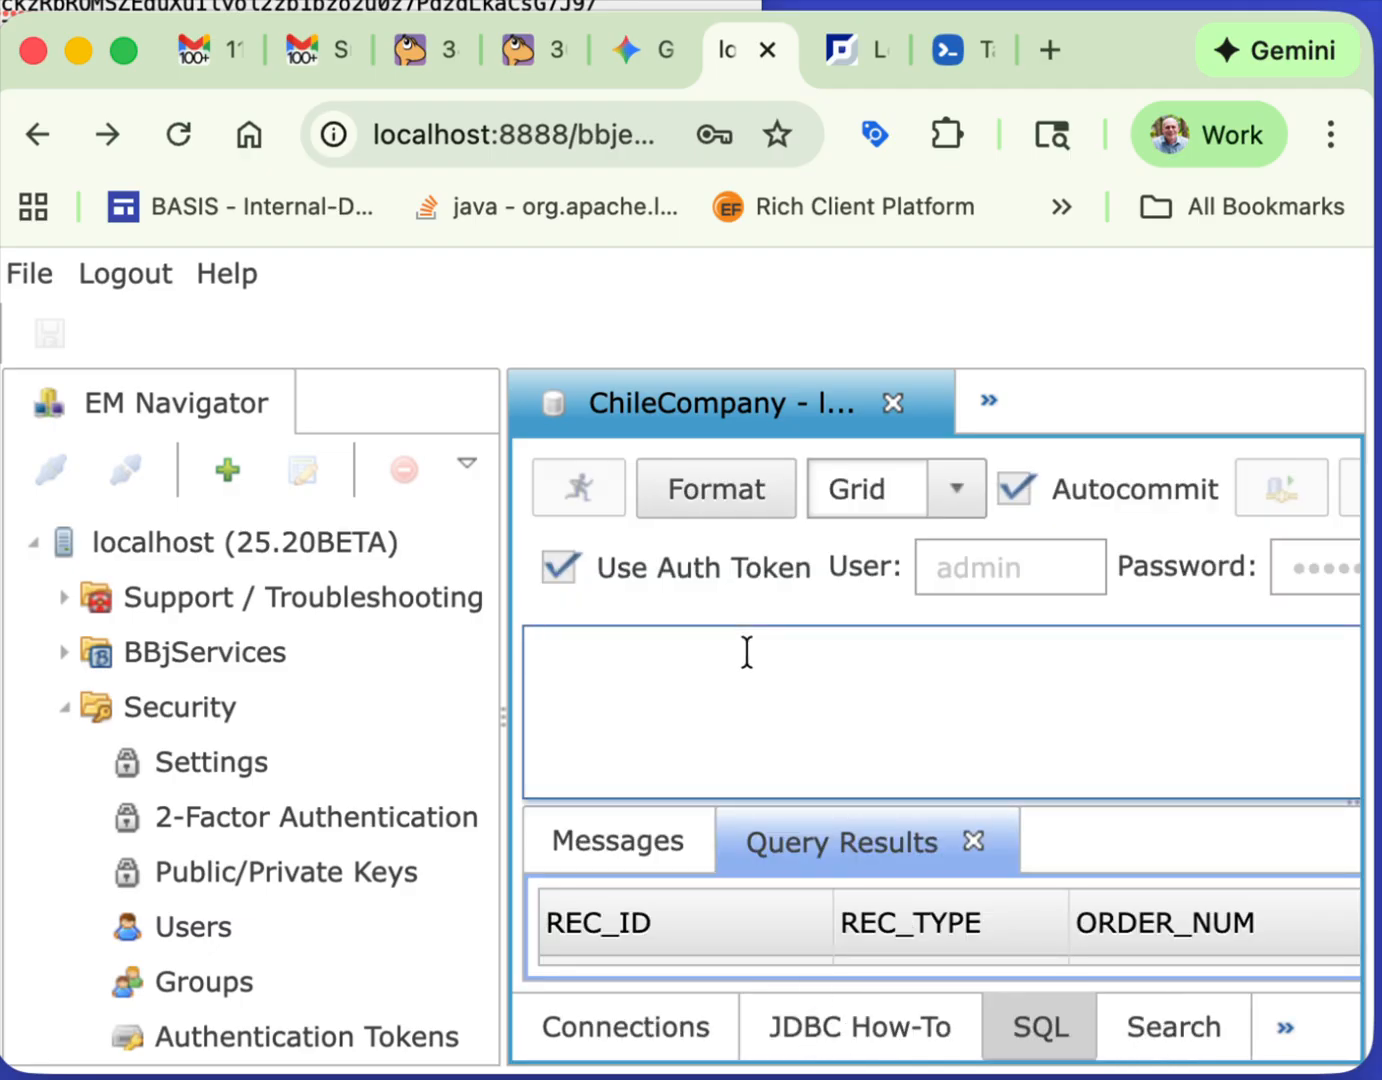
pyautogui.write('select * from ')
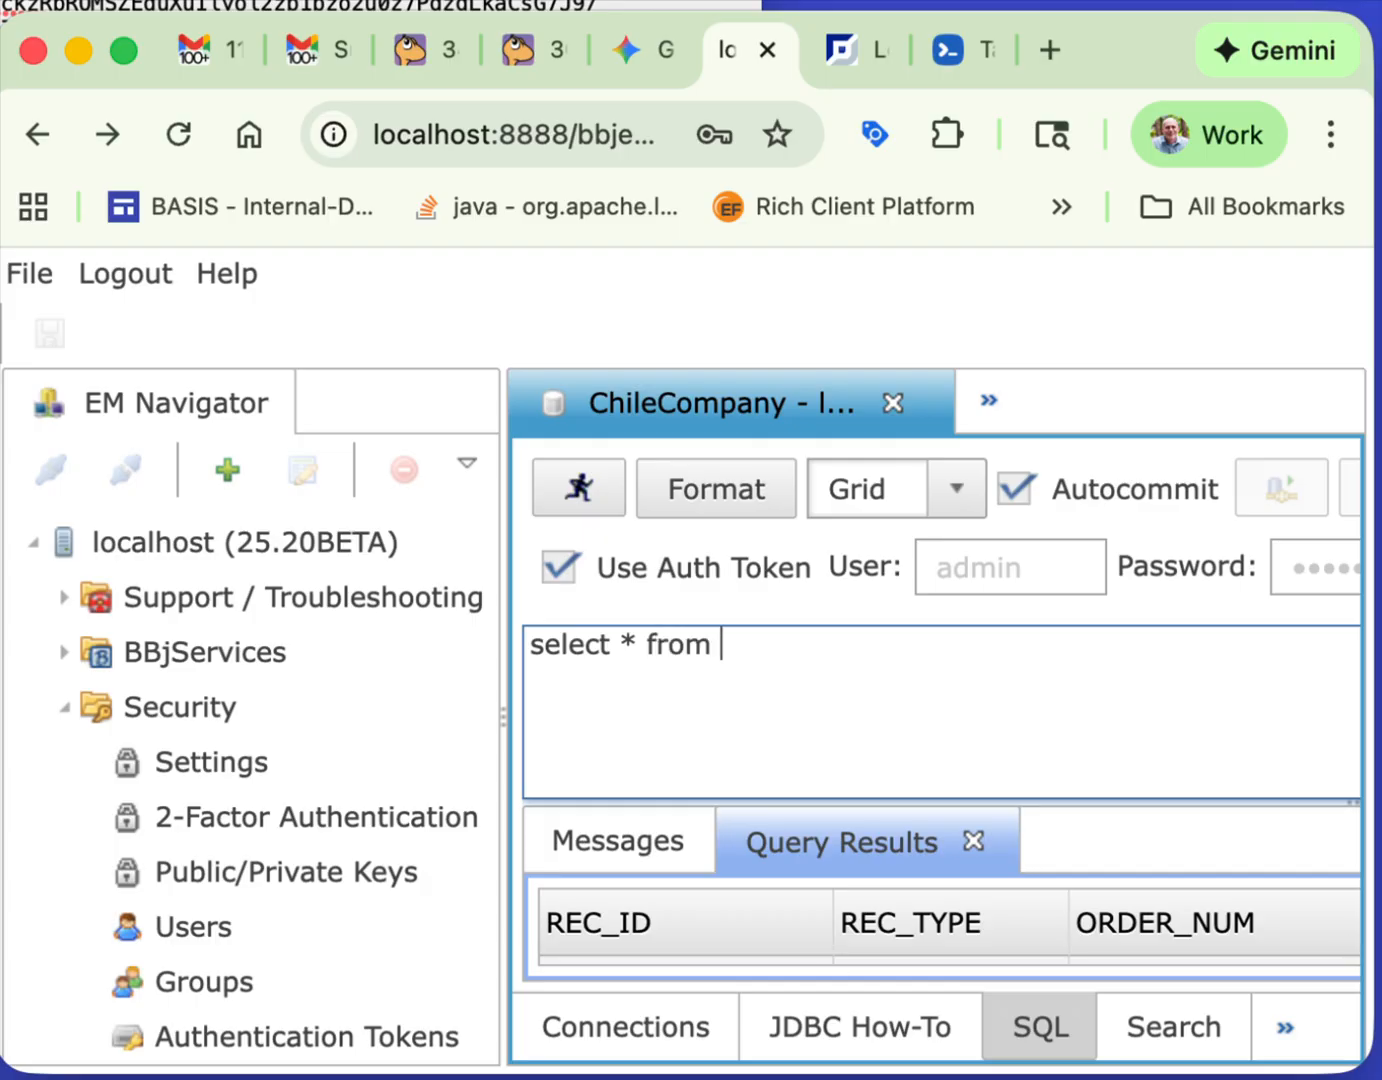
pyautogui.write('ord_hed where rec')
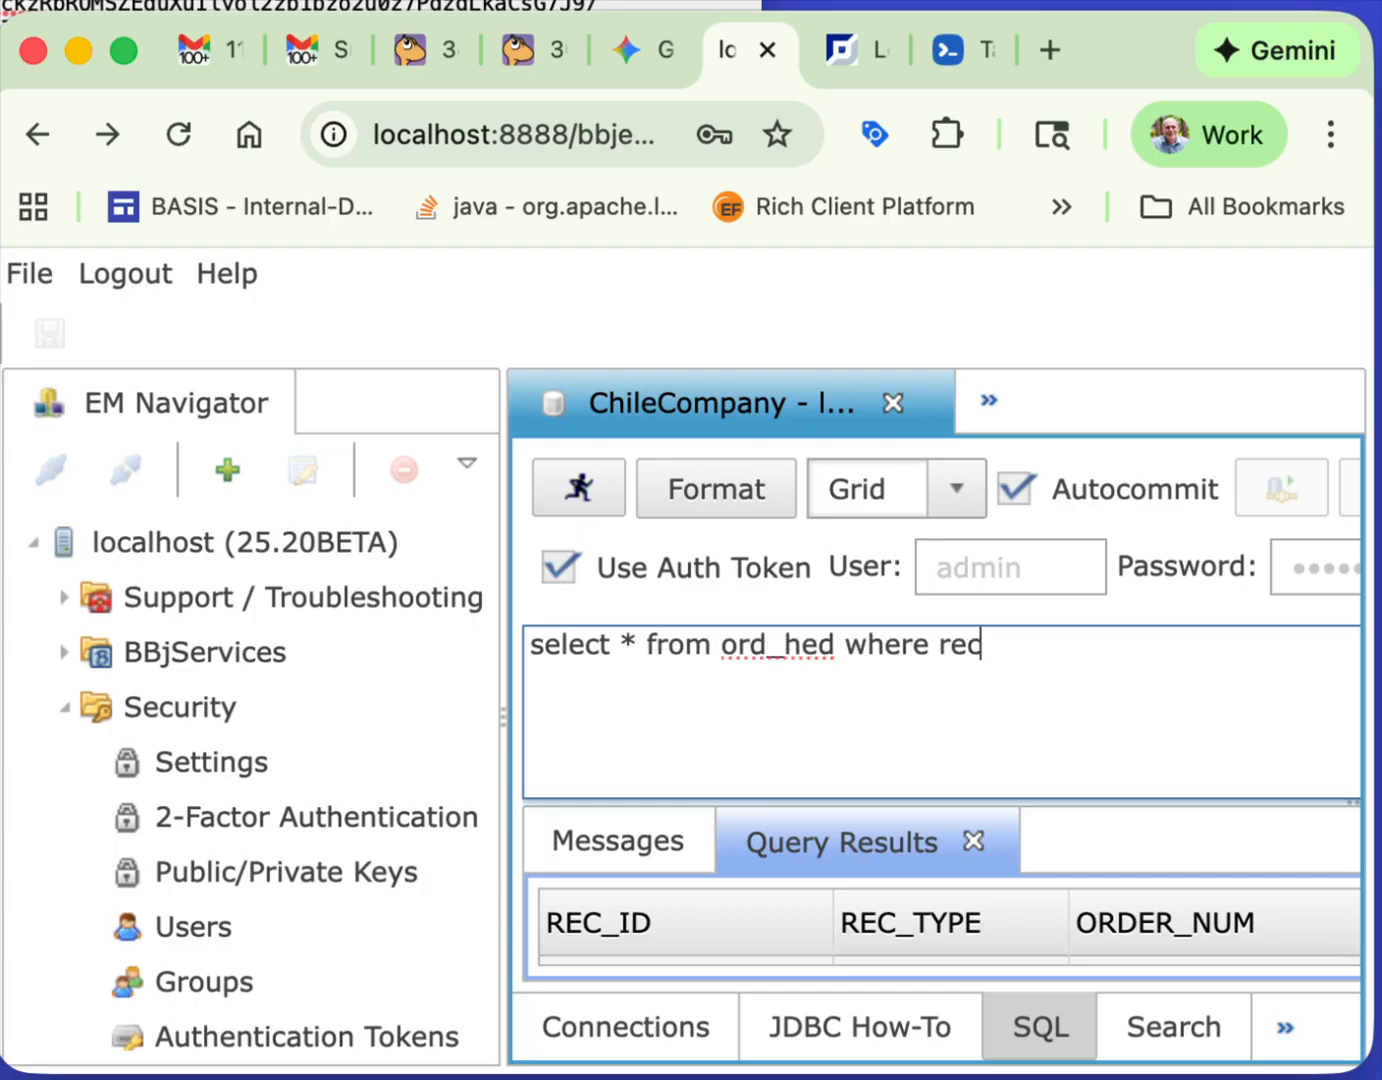
pyautogui.write("_type = 'H'")
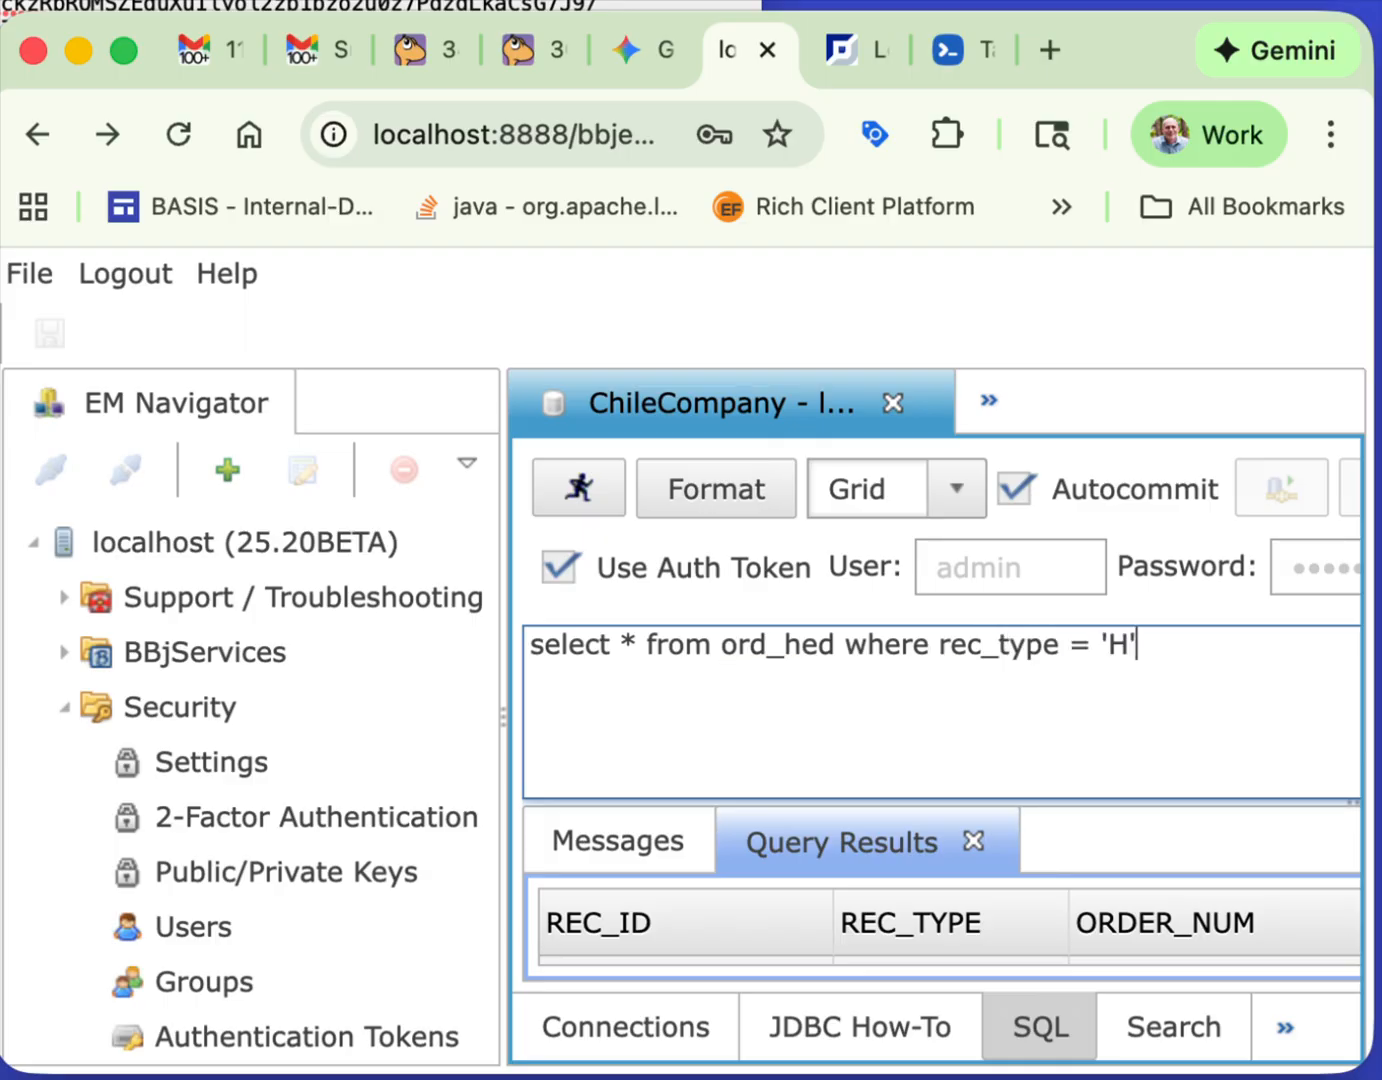
pyautogui.click(578, 489)
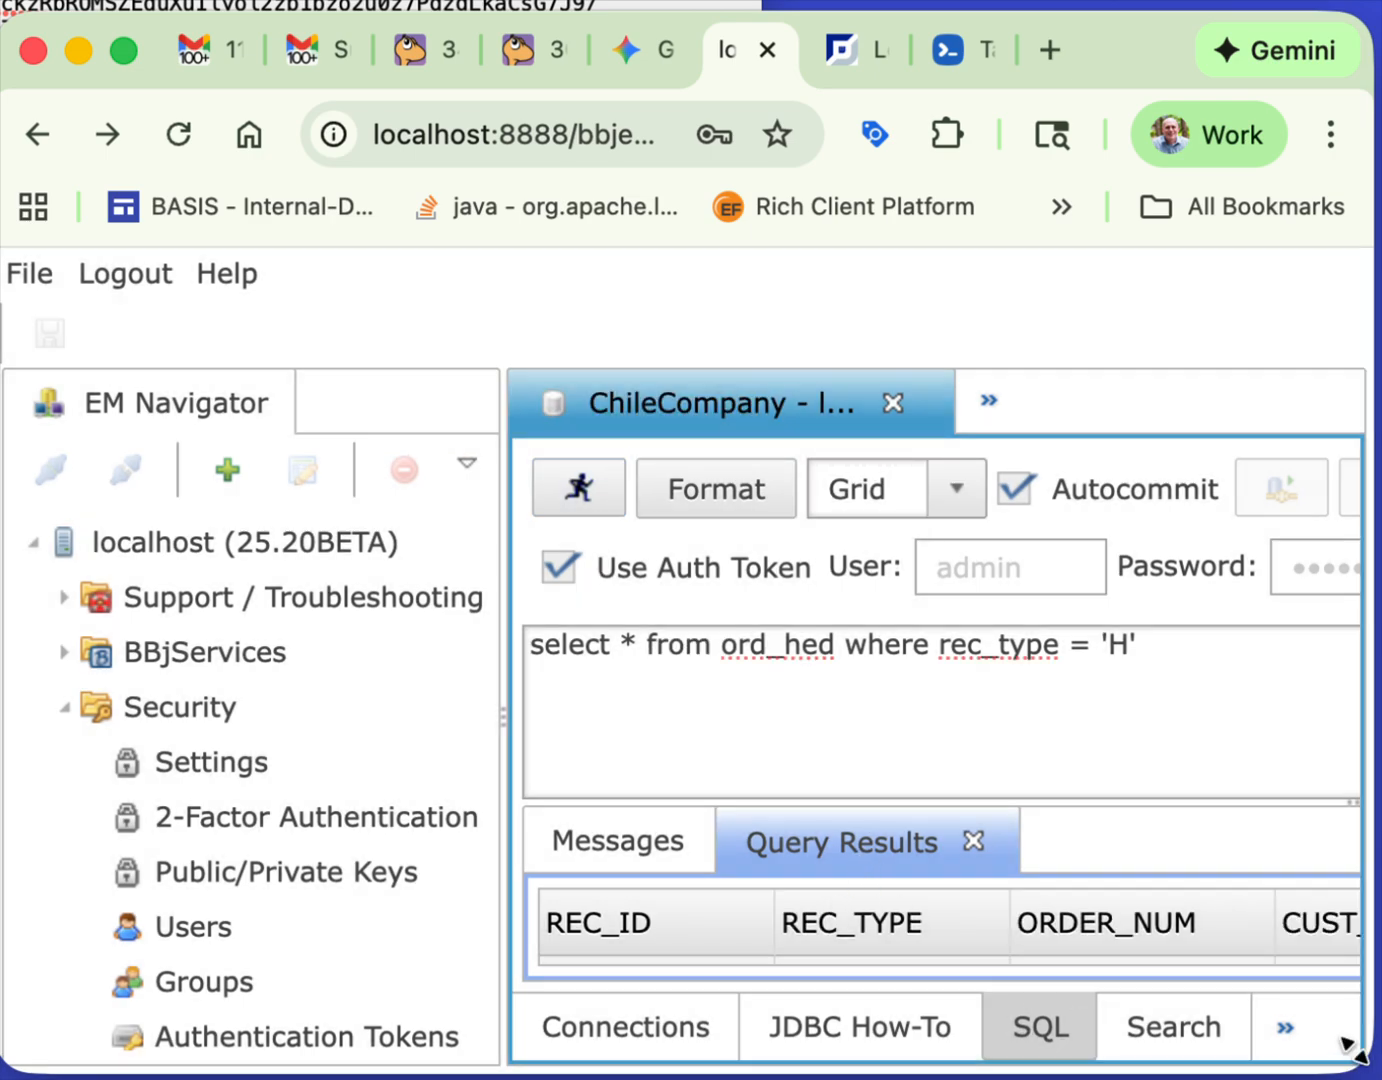
pyautogui.moveTo(1349, 1045); pyautogui.dragTo(1381, 1078)
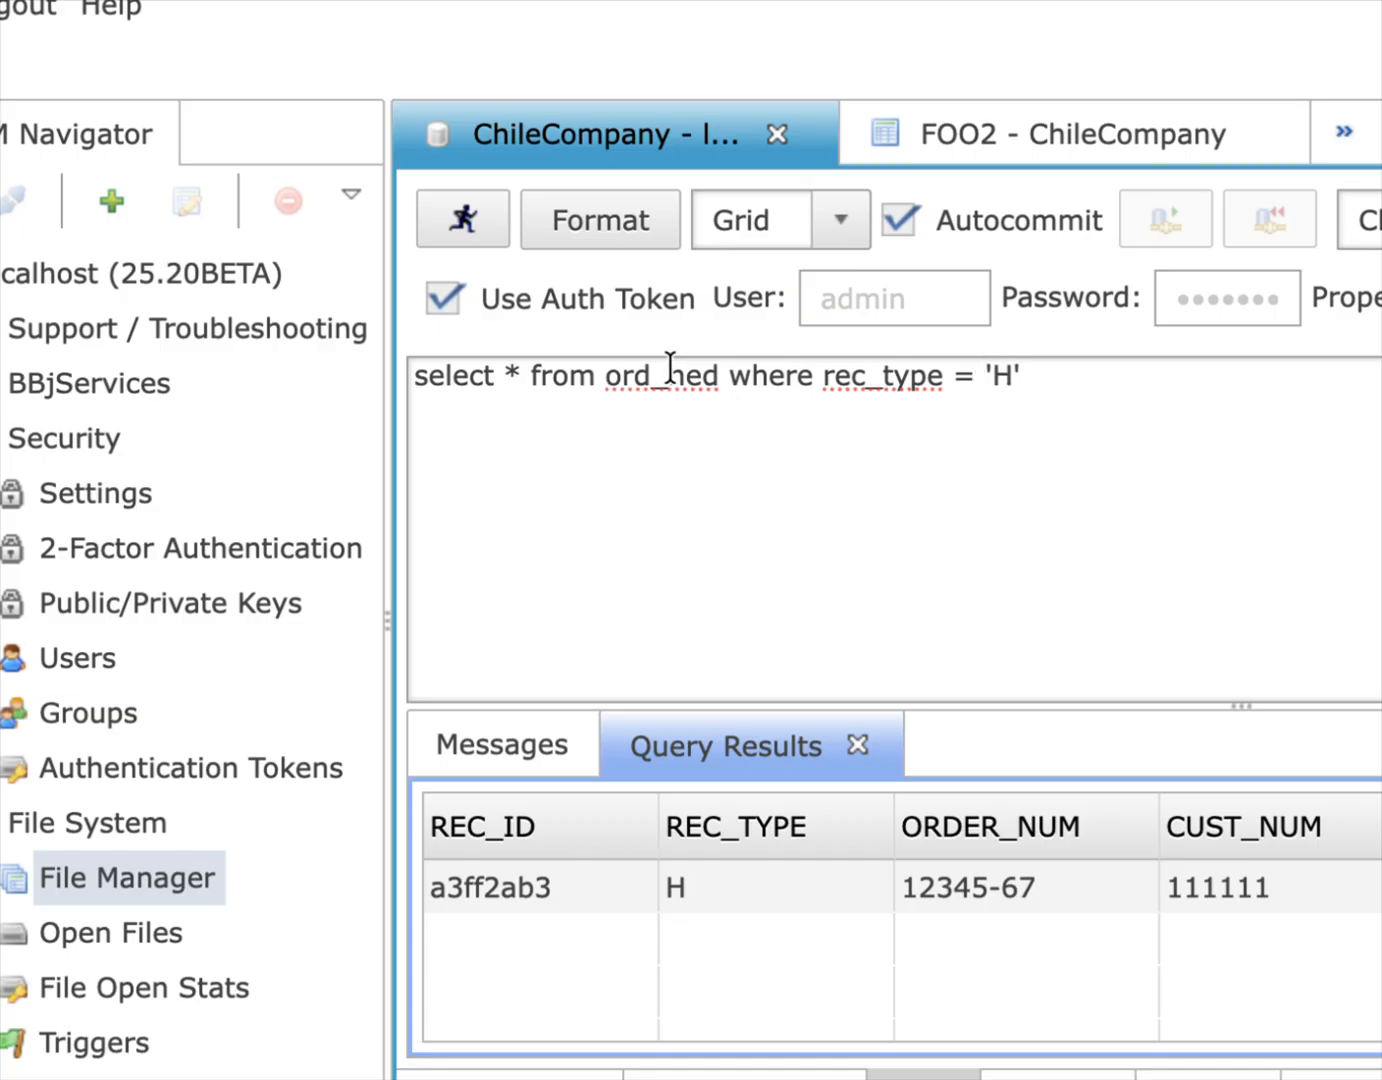
# Step: Change the query to select * from ord_det where rec_type = 'D' and run it
pyautogui.click(720, 372)
pyautogui.write('==')
pyautogui.press('BackSpace')
pyautogui.press('BackSpace')
pyautogui.press('BackSpace')
pyautogui.press('BackSpace')
pyautogui.press('BackSpace')
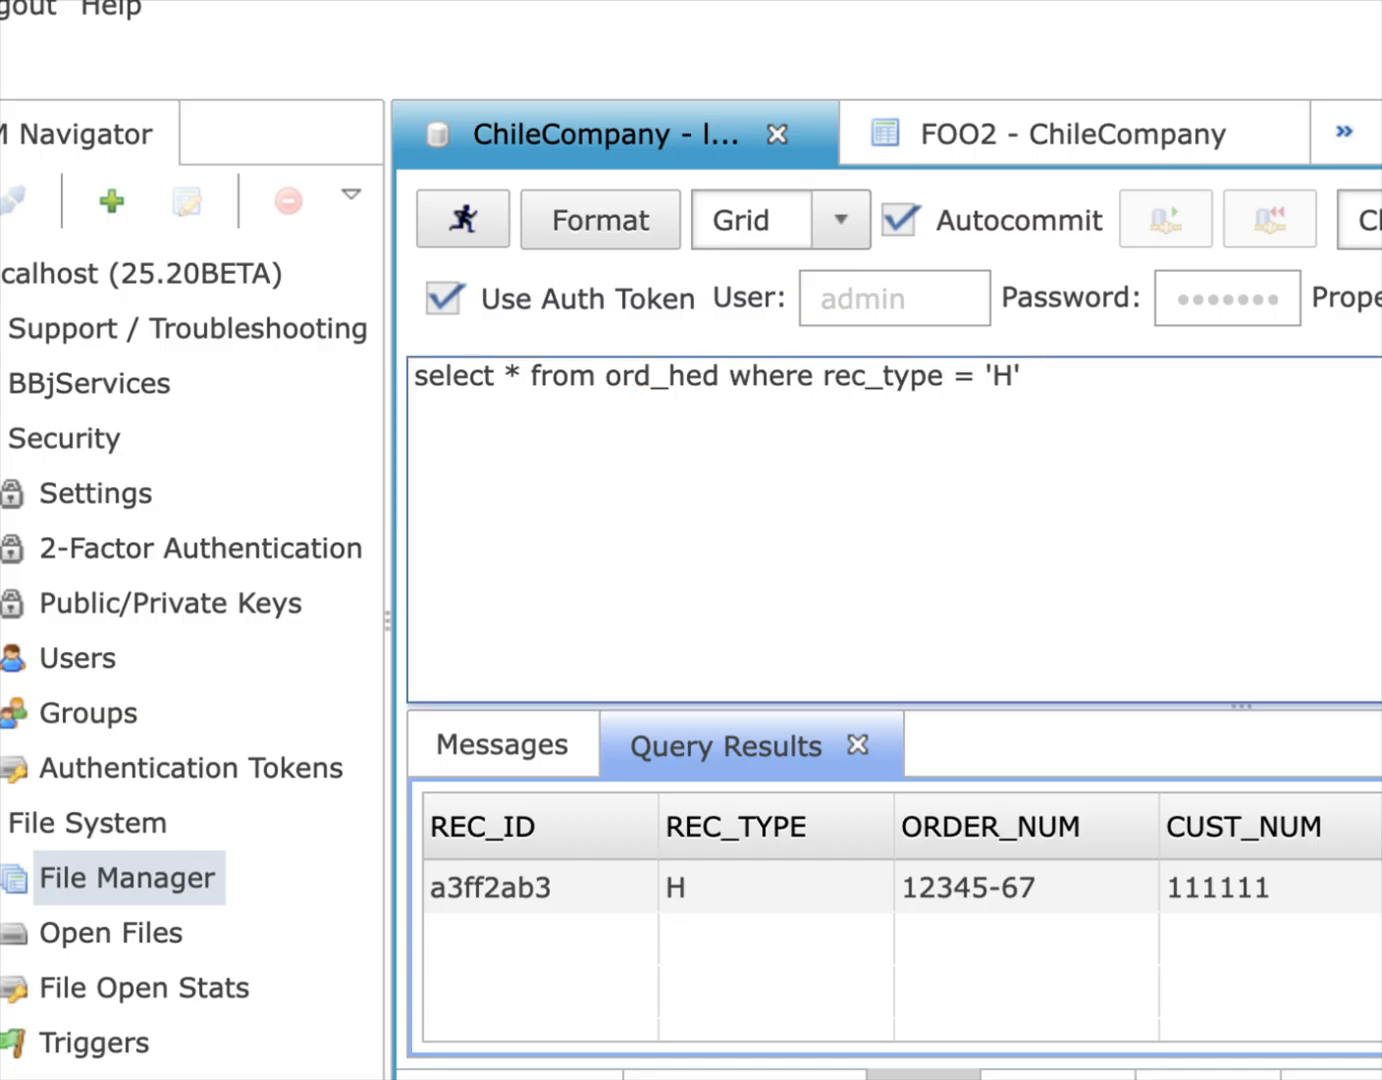
pyautogui.write('det')
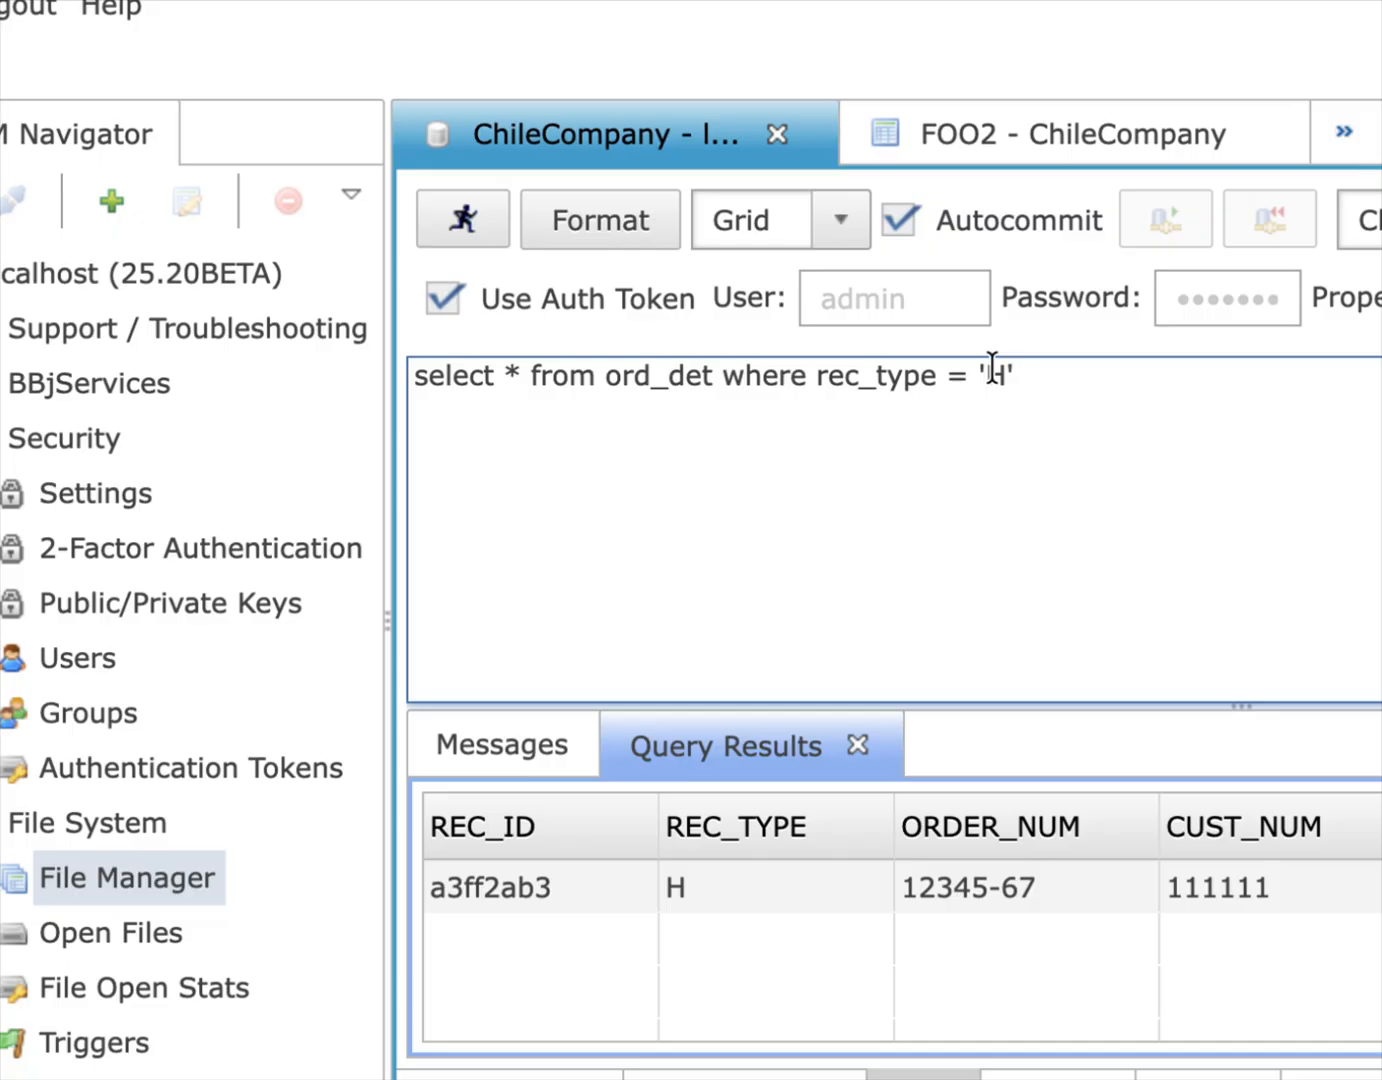
pyautogui.click(1004, 372)
pyautogui.press('BackSpace')
pyautogui.write('D')
pyautogui.click(466, 218)
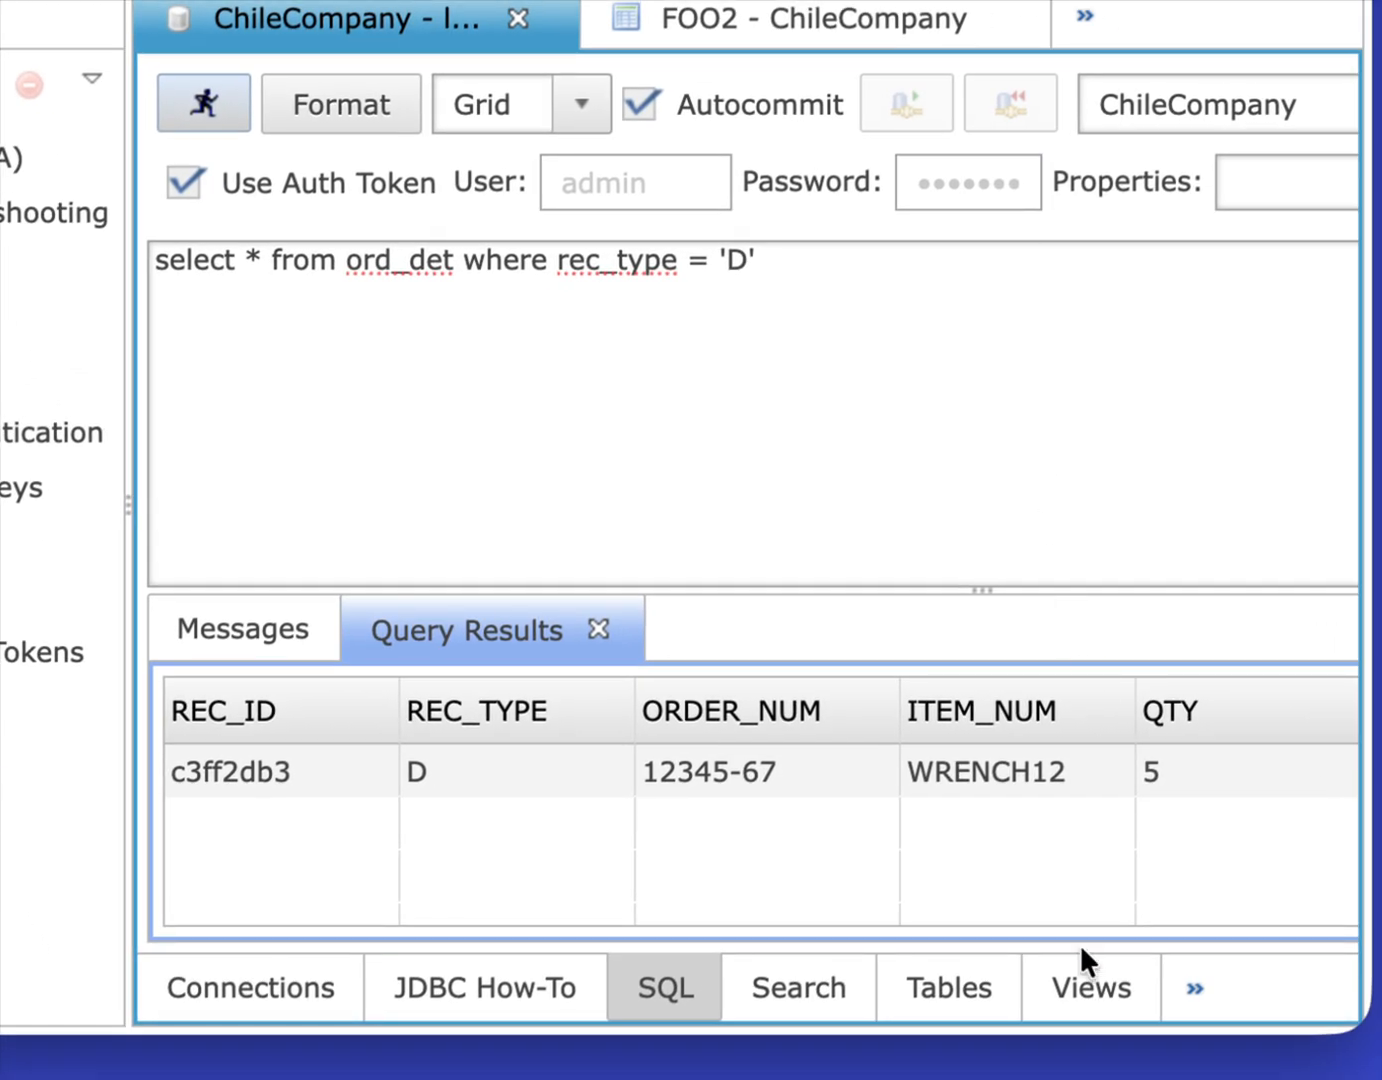
# Step: Start a new view in the ChileCompany database and enter ORD_HED as its name
pyautogui.click(1072, 979)
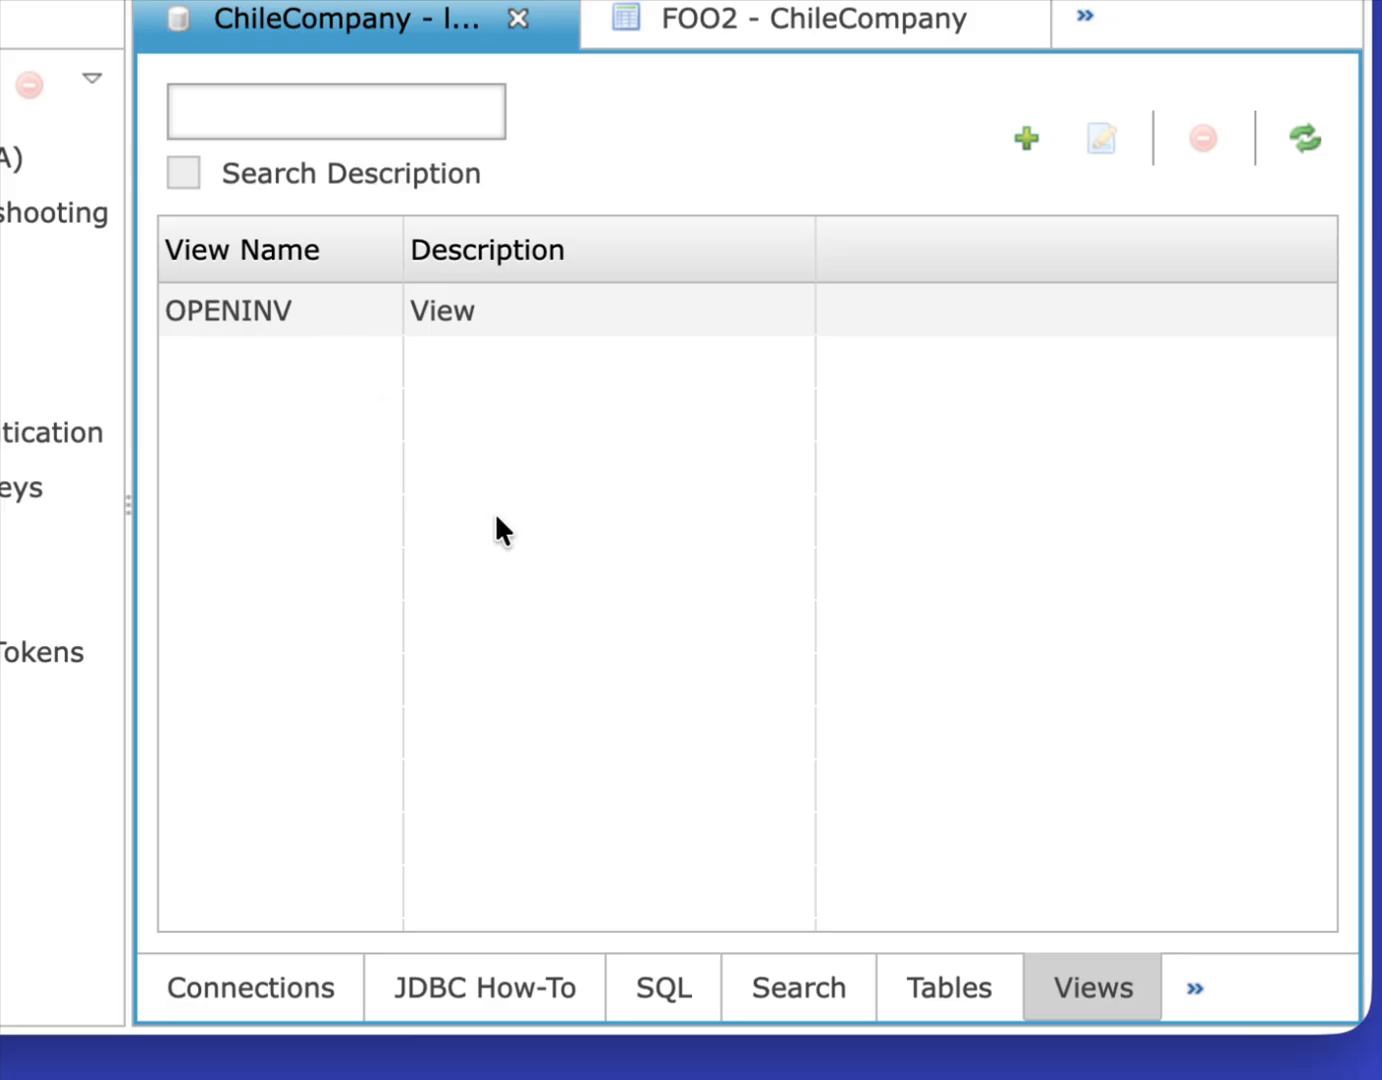
pyautogui.click(1025, 138)
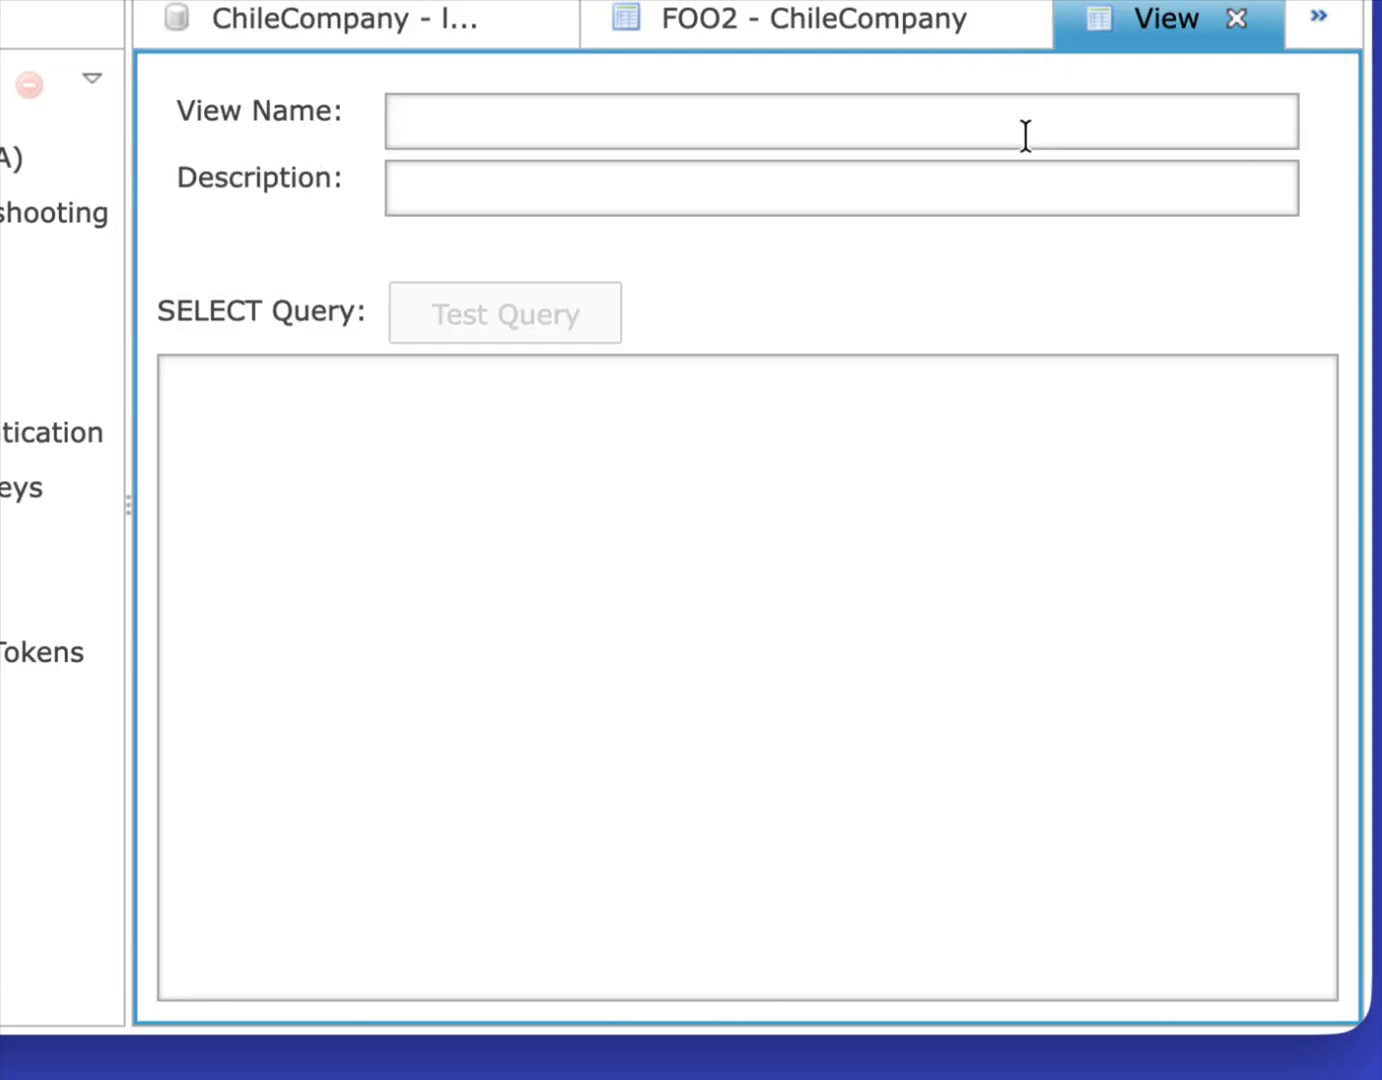
pyautogui.click(520, 111)
pyautogui.write('ORDER')
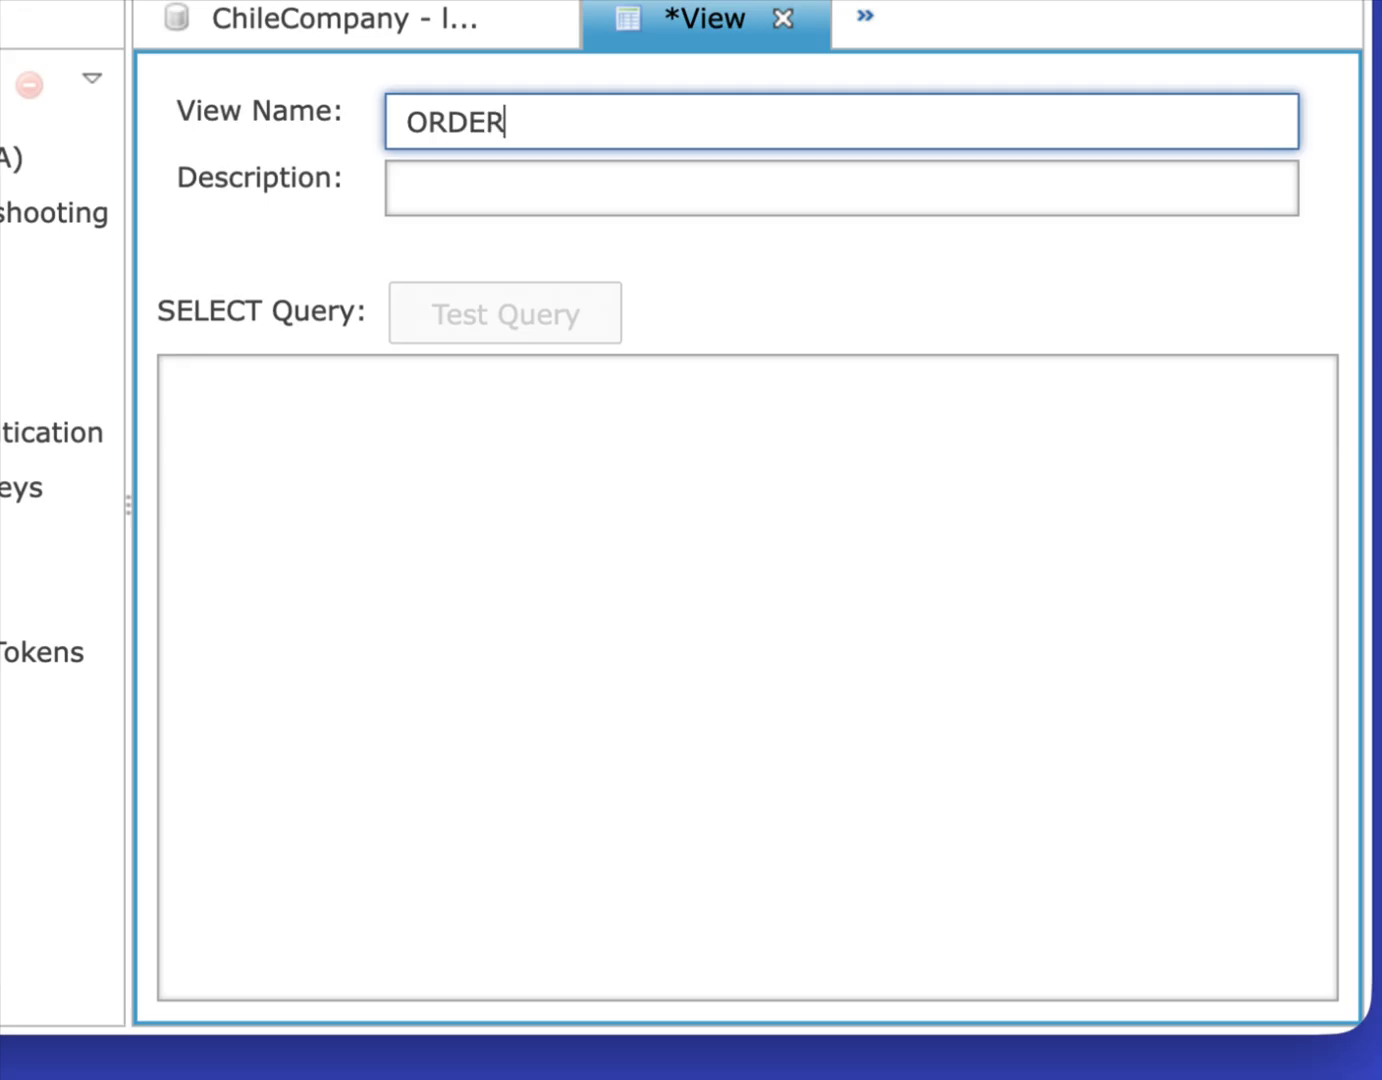
pyautogui.press('BackSpace')
pyautogui.press('BackSpace')
pyautogui.write('_HED')
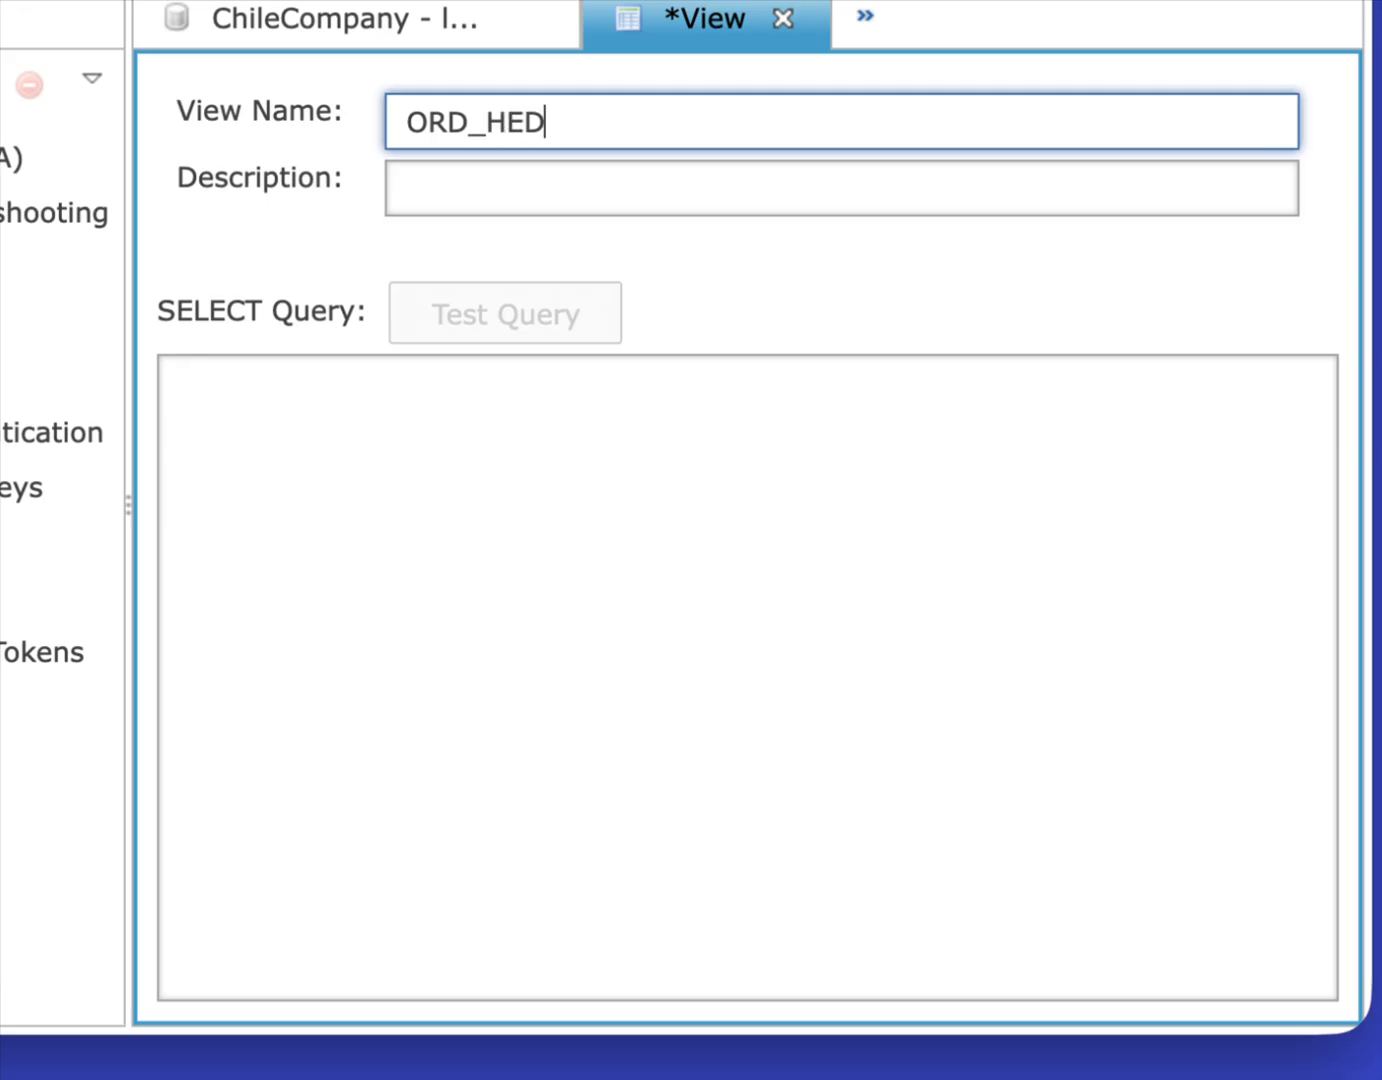
# Step: Complete the view name as ORD_HED_V, and save the view with the query select * from ord_hed where rec_type = 'H'
pyautogui.write('_V')
pyautogui.click(312, 410)
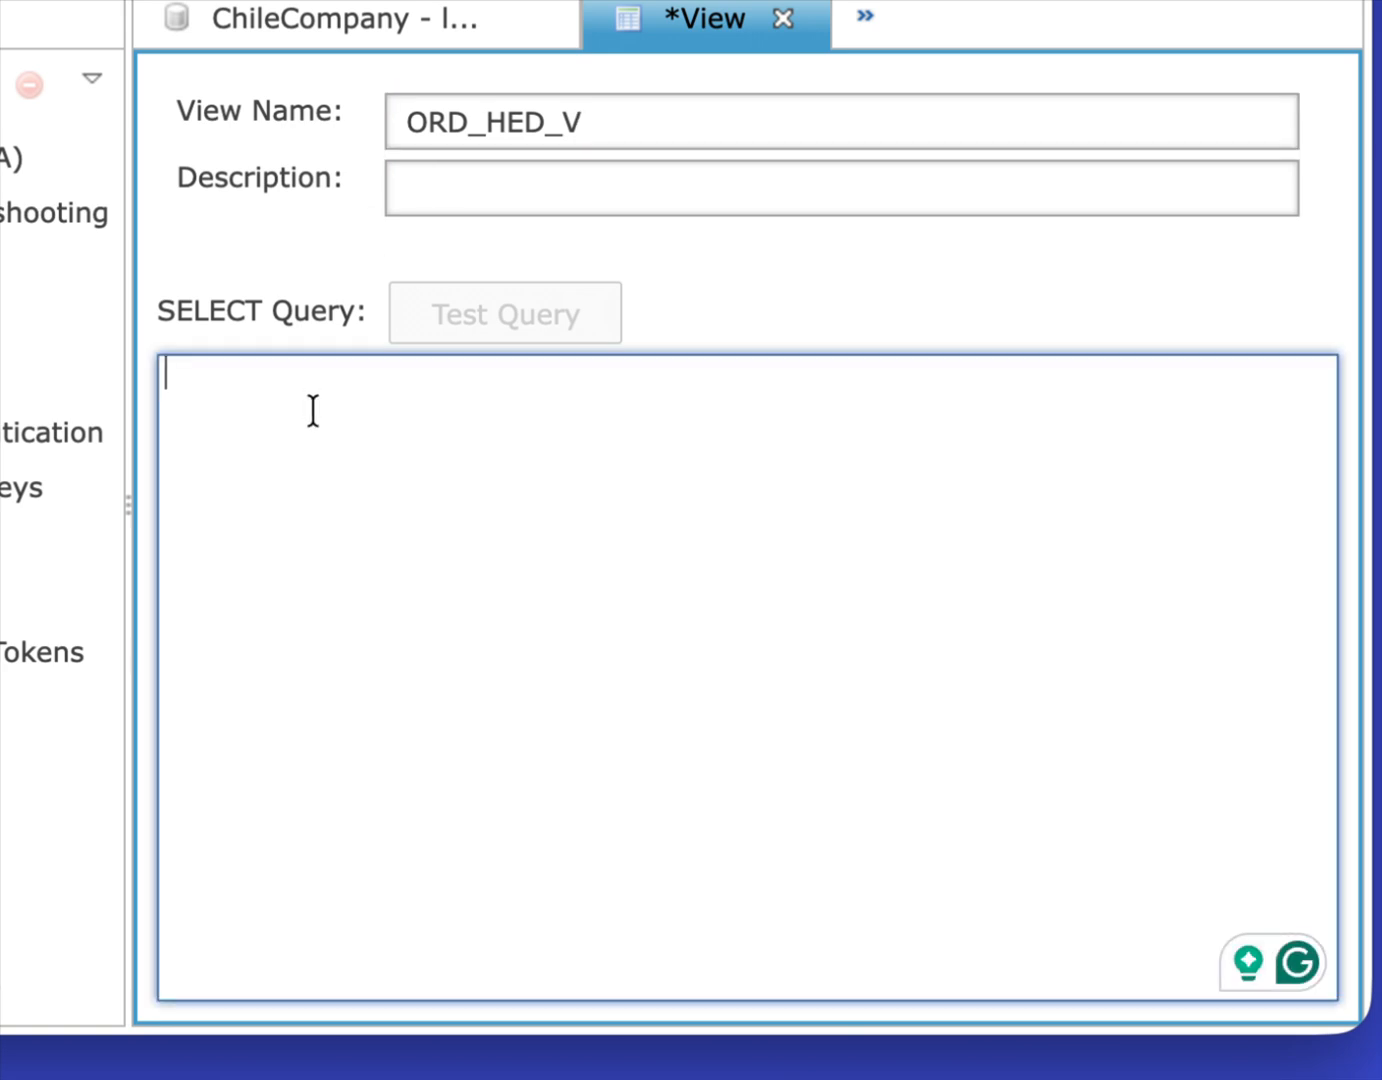
pyautogui.write('select * from c')
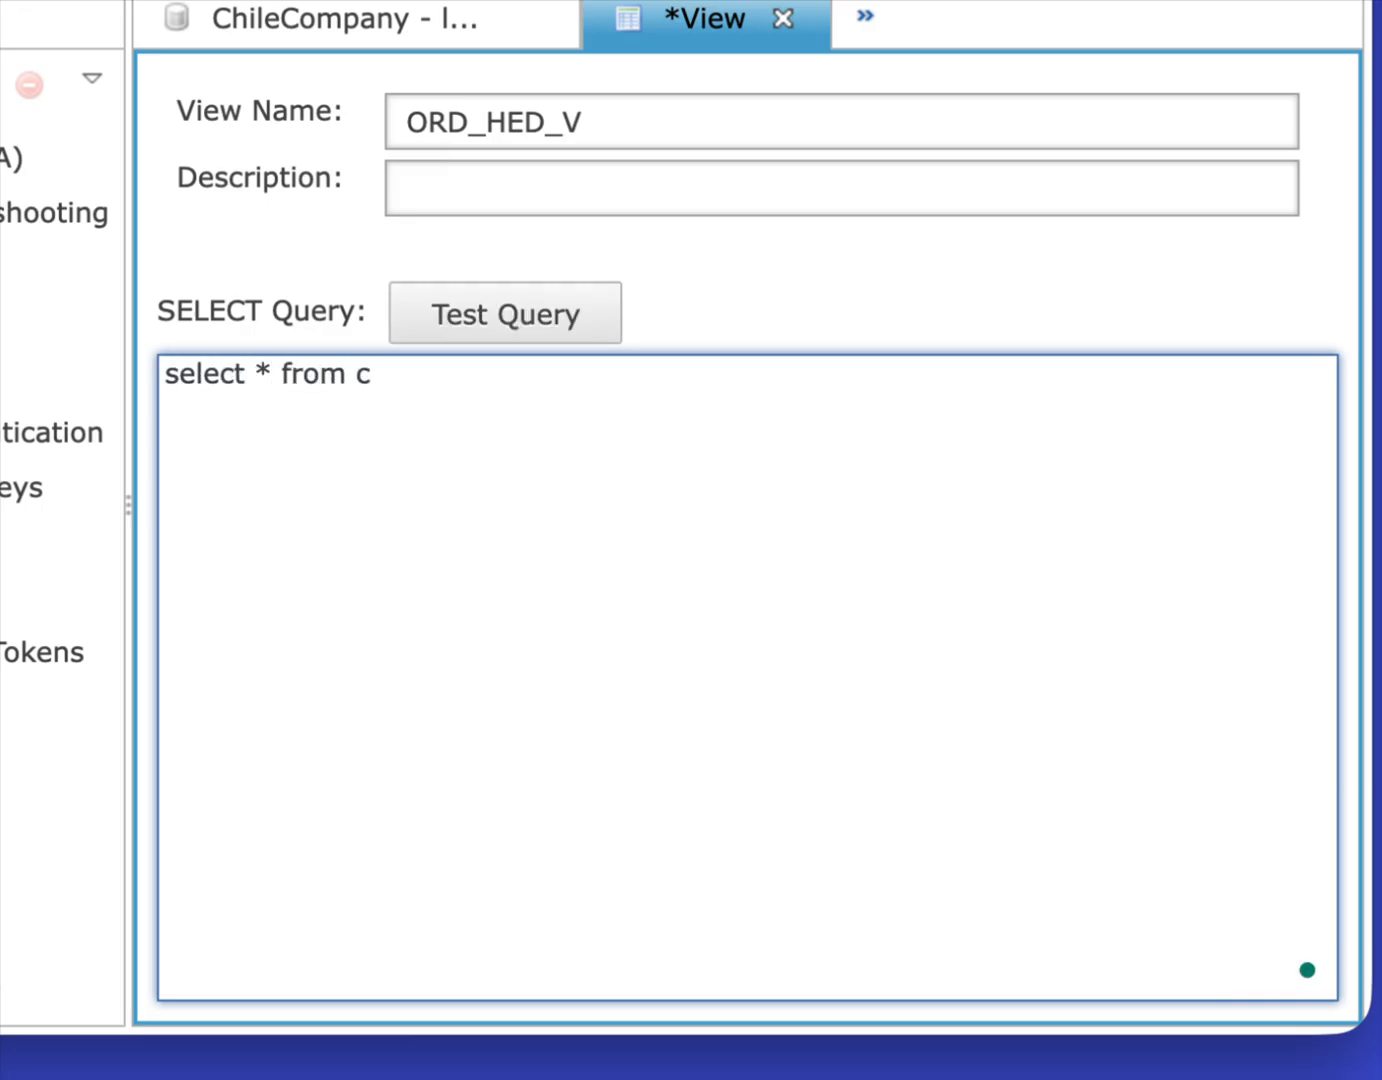
pyautogui.press('BackSpace')
pyautogui.write('orde')
pyautogui.press('BackSpace')
pyautogui.write('_d')
pyautogui.press('BackSpace')
pyautogui.write('hed where ')
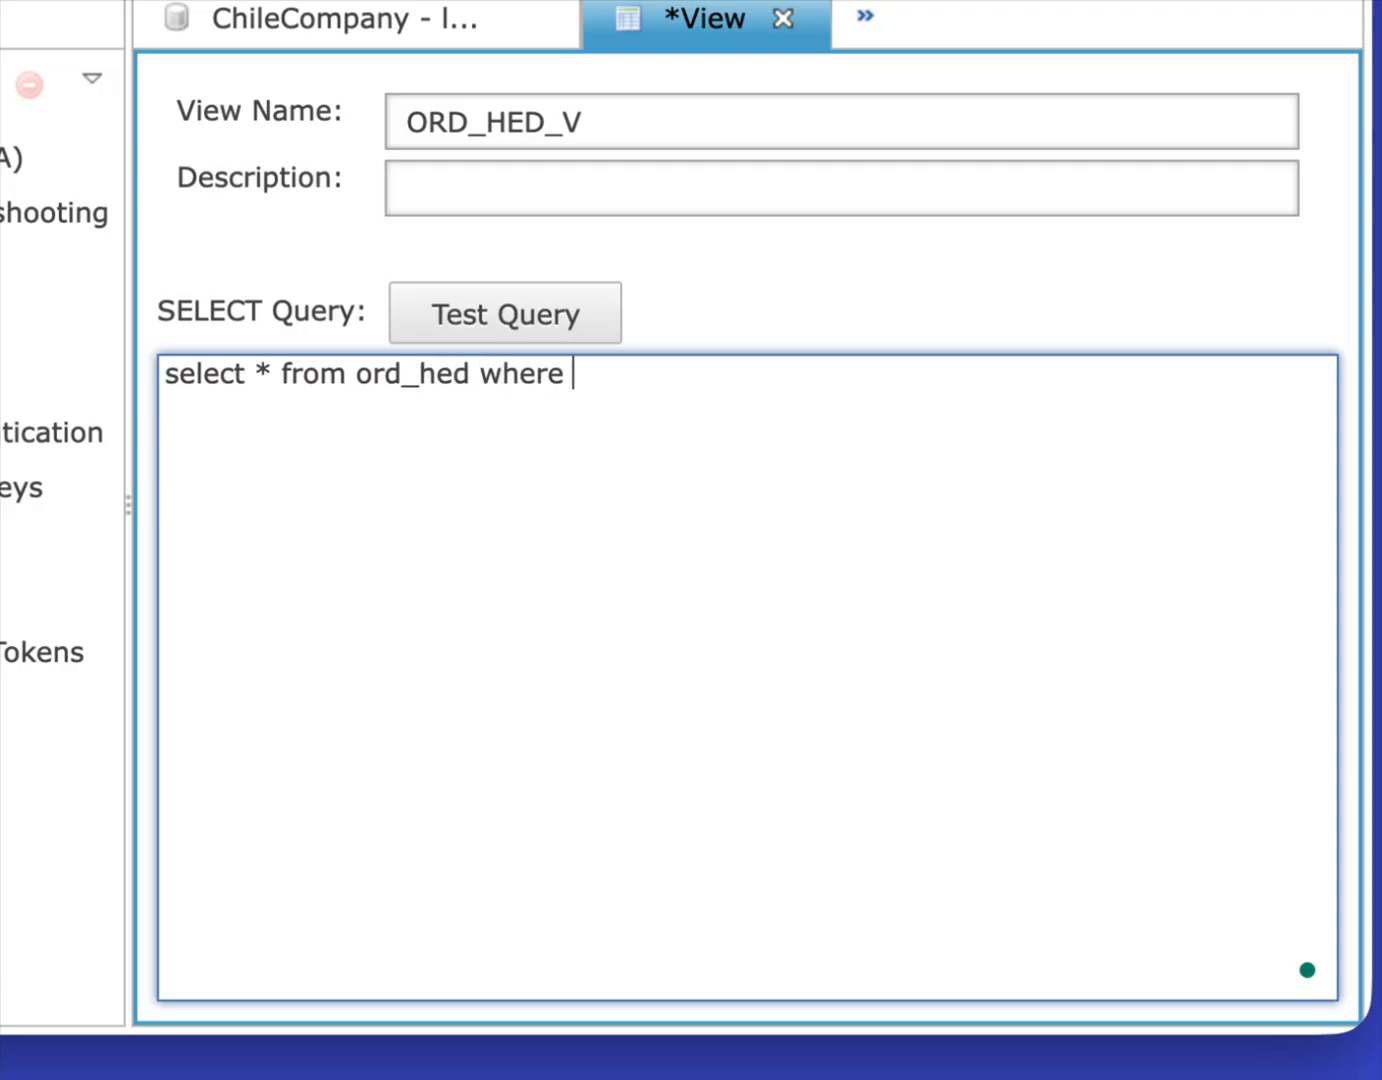
pyautogui.write("rec_type = 'h")
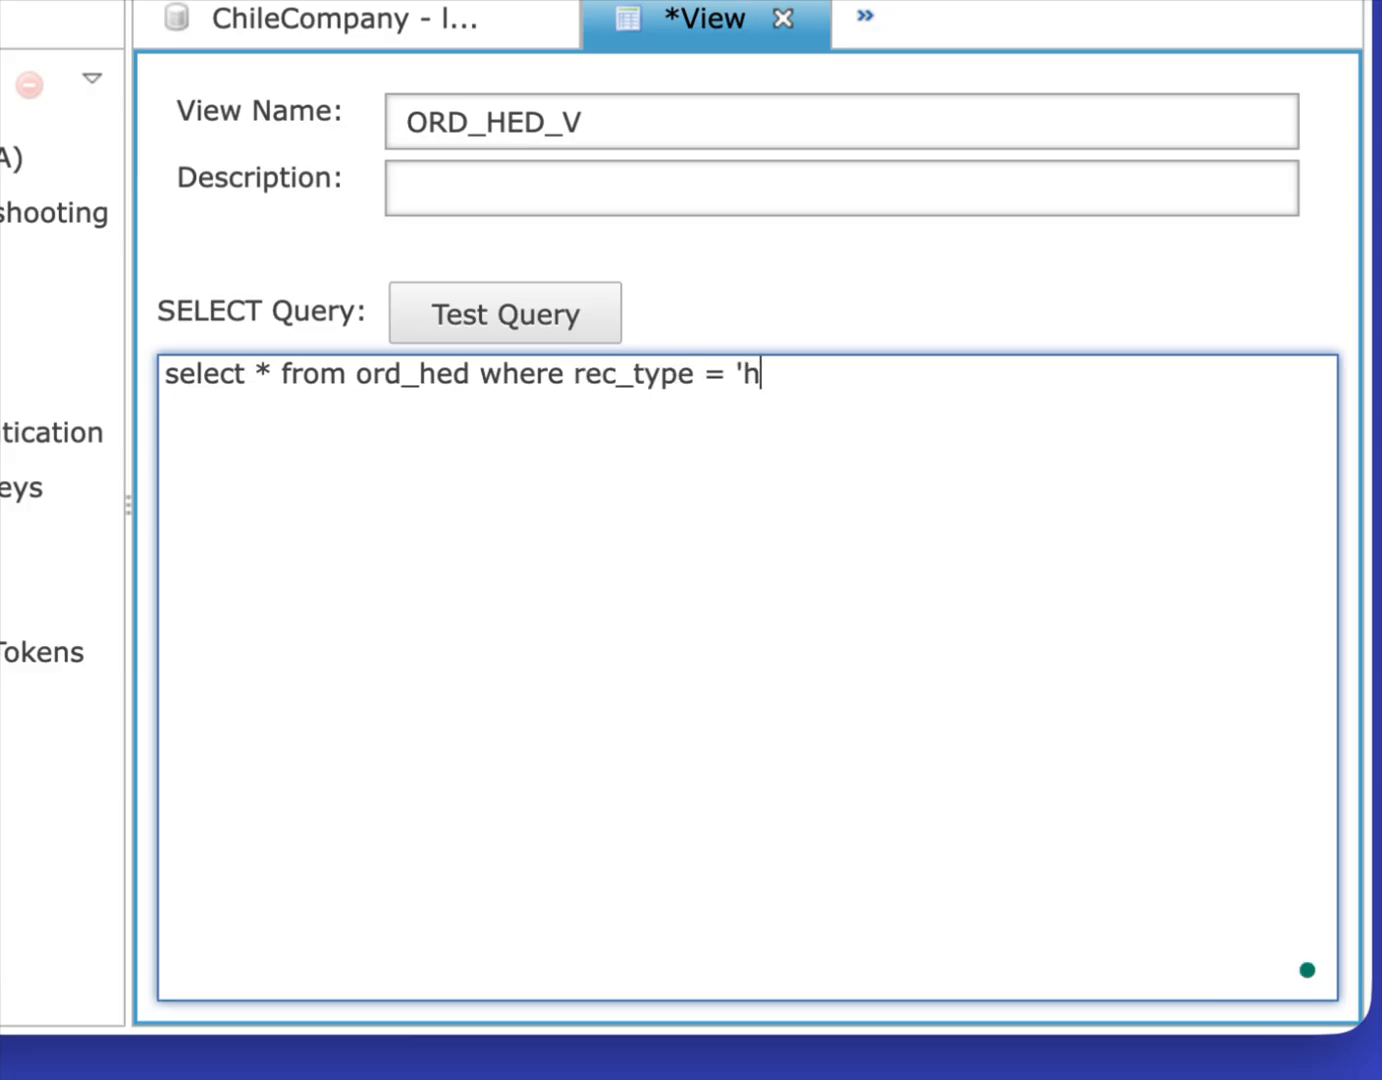
pyautogui.press('BackSpace')
pyautogui.write("H'")
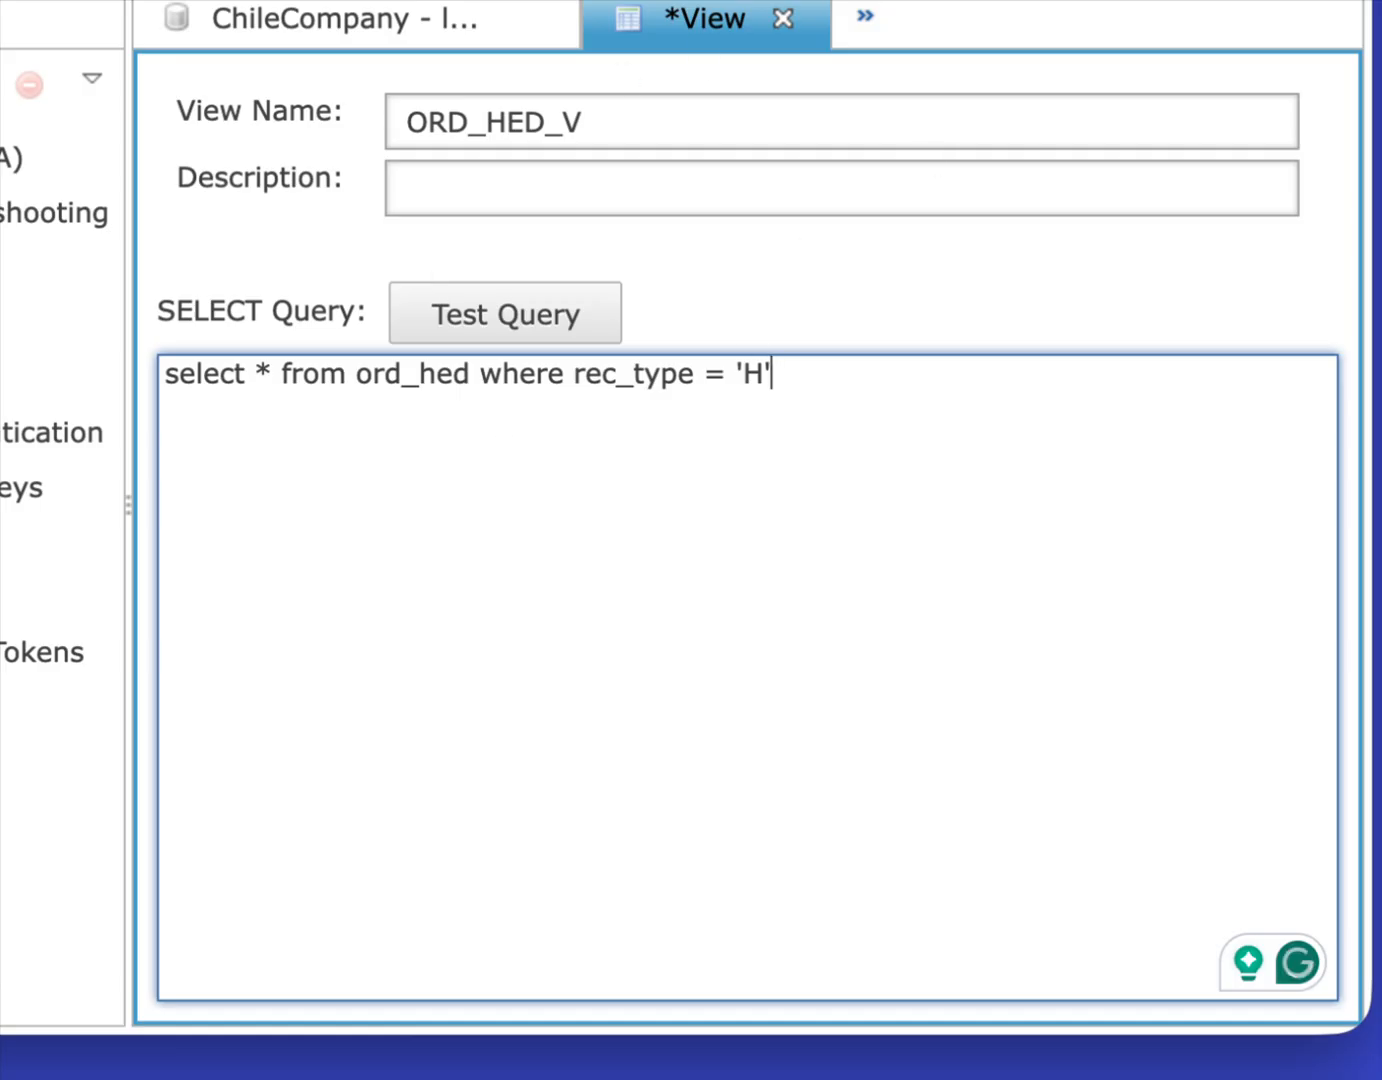
pyautogui.hotkey('ctrl', 's')
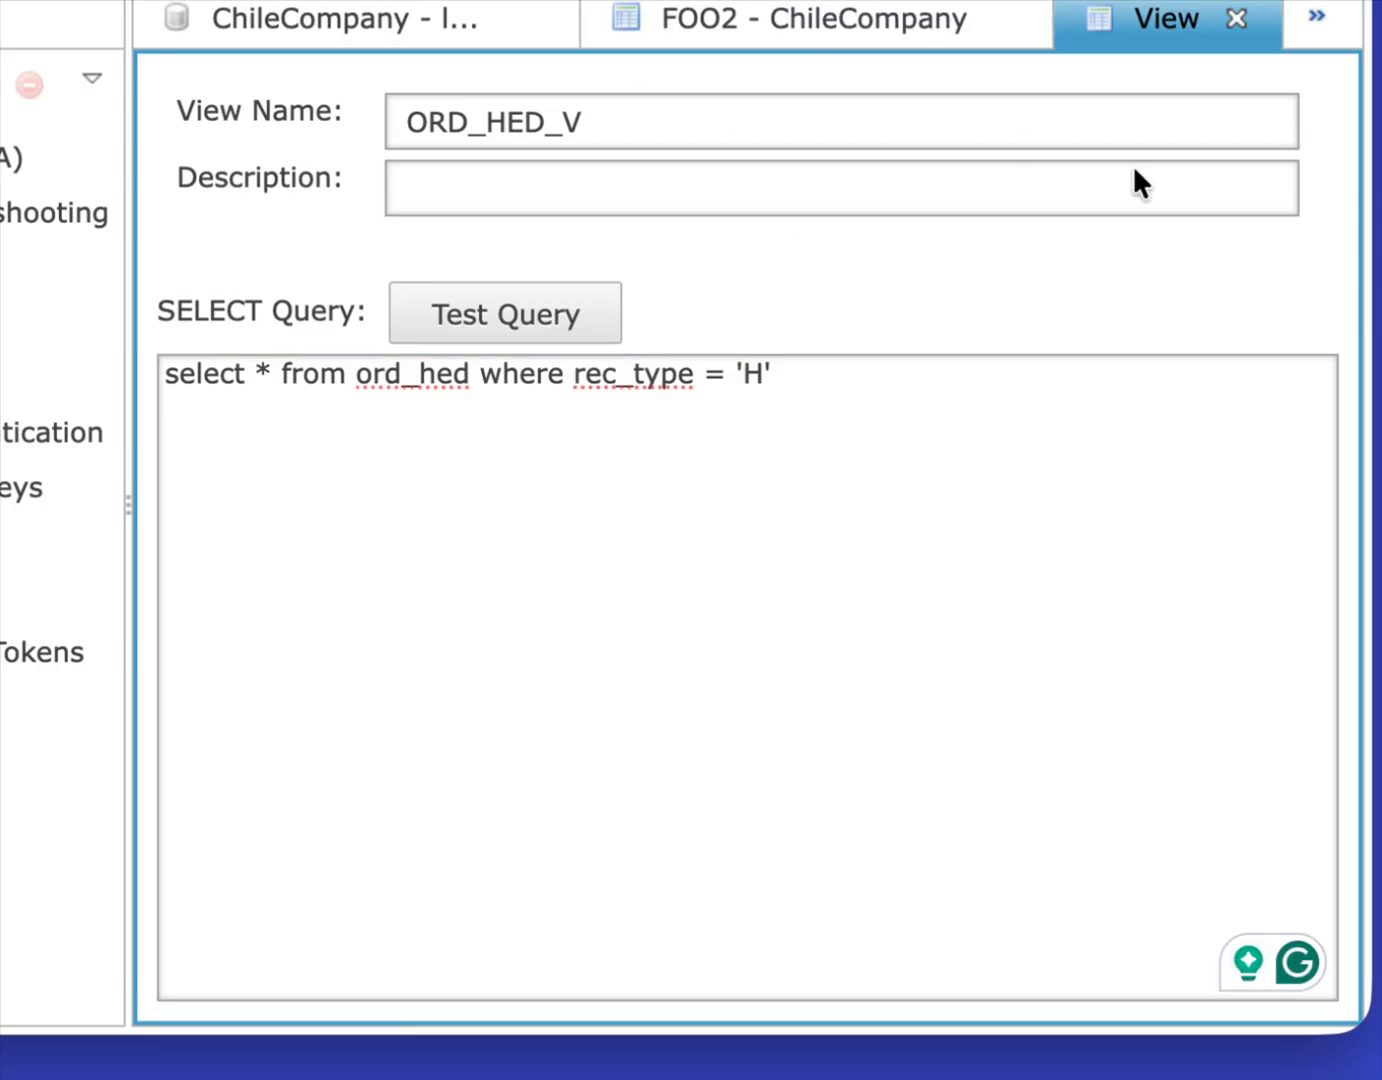
pyautogui.click(1236, 19)
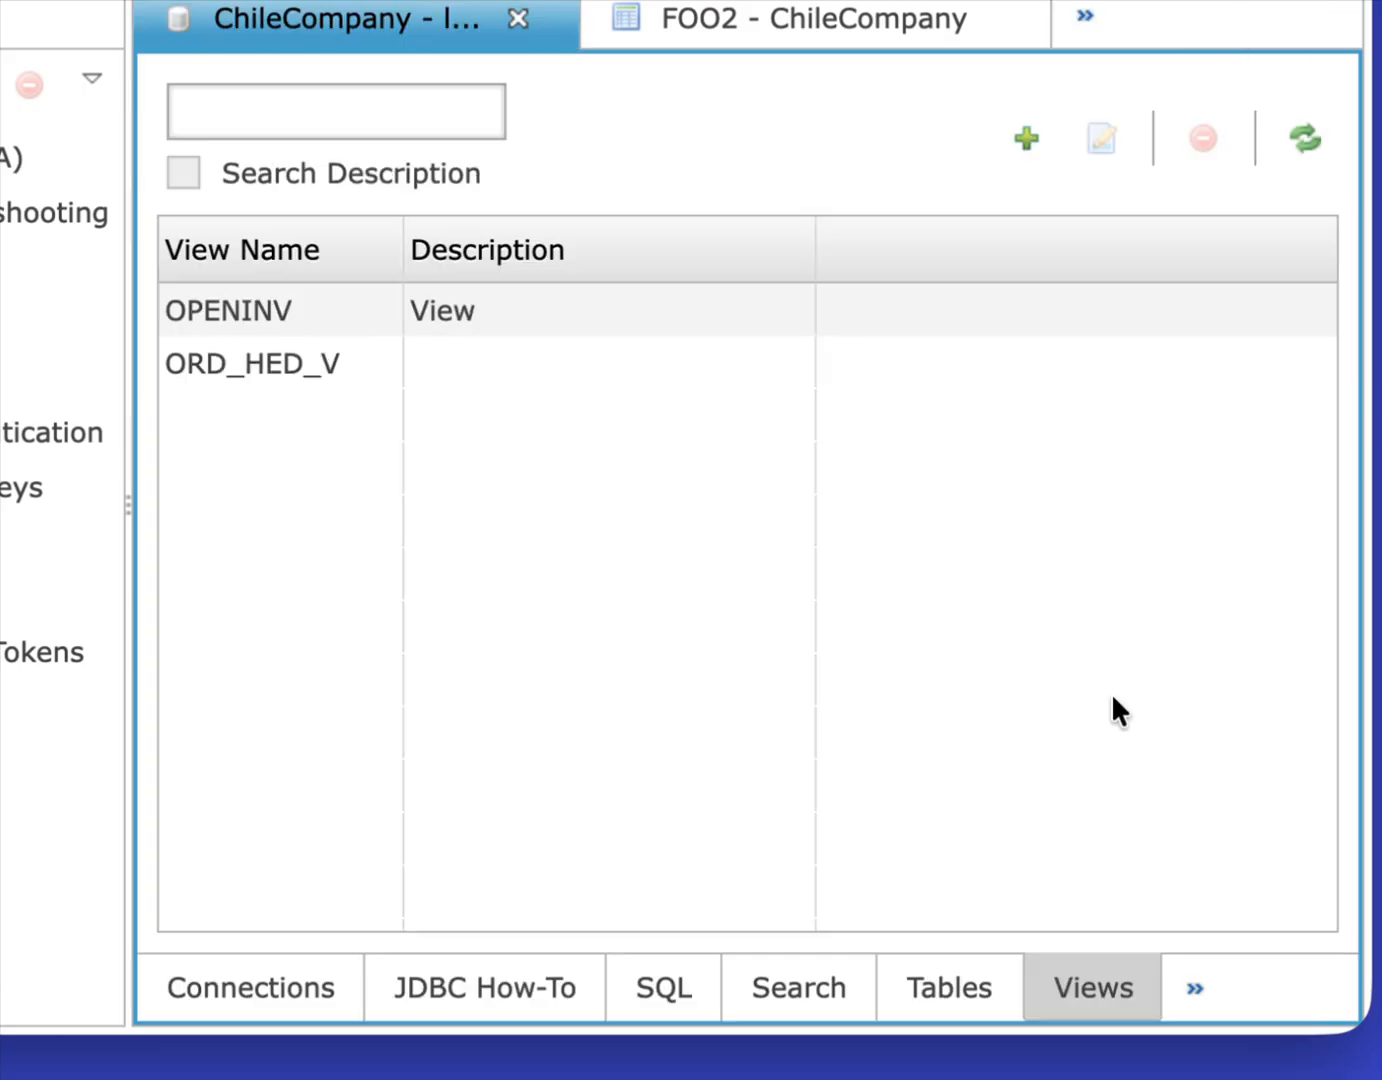
# Step: Start another new view in the ChileCompany database and name it ORD_DET_V
pyautogui.click(1022, 141)
pyautogui.click(470, 130)
pyautogui.write('OR')
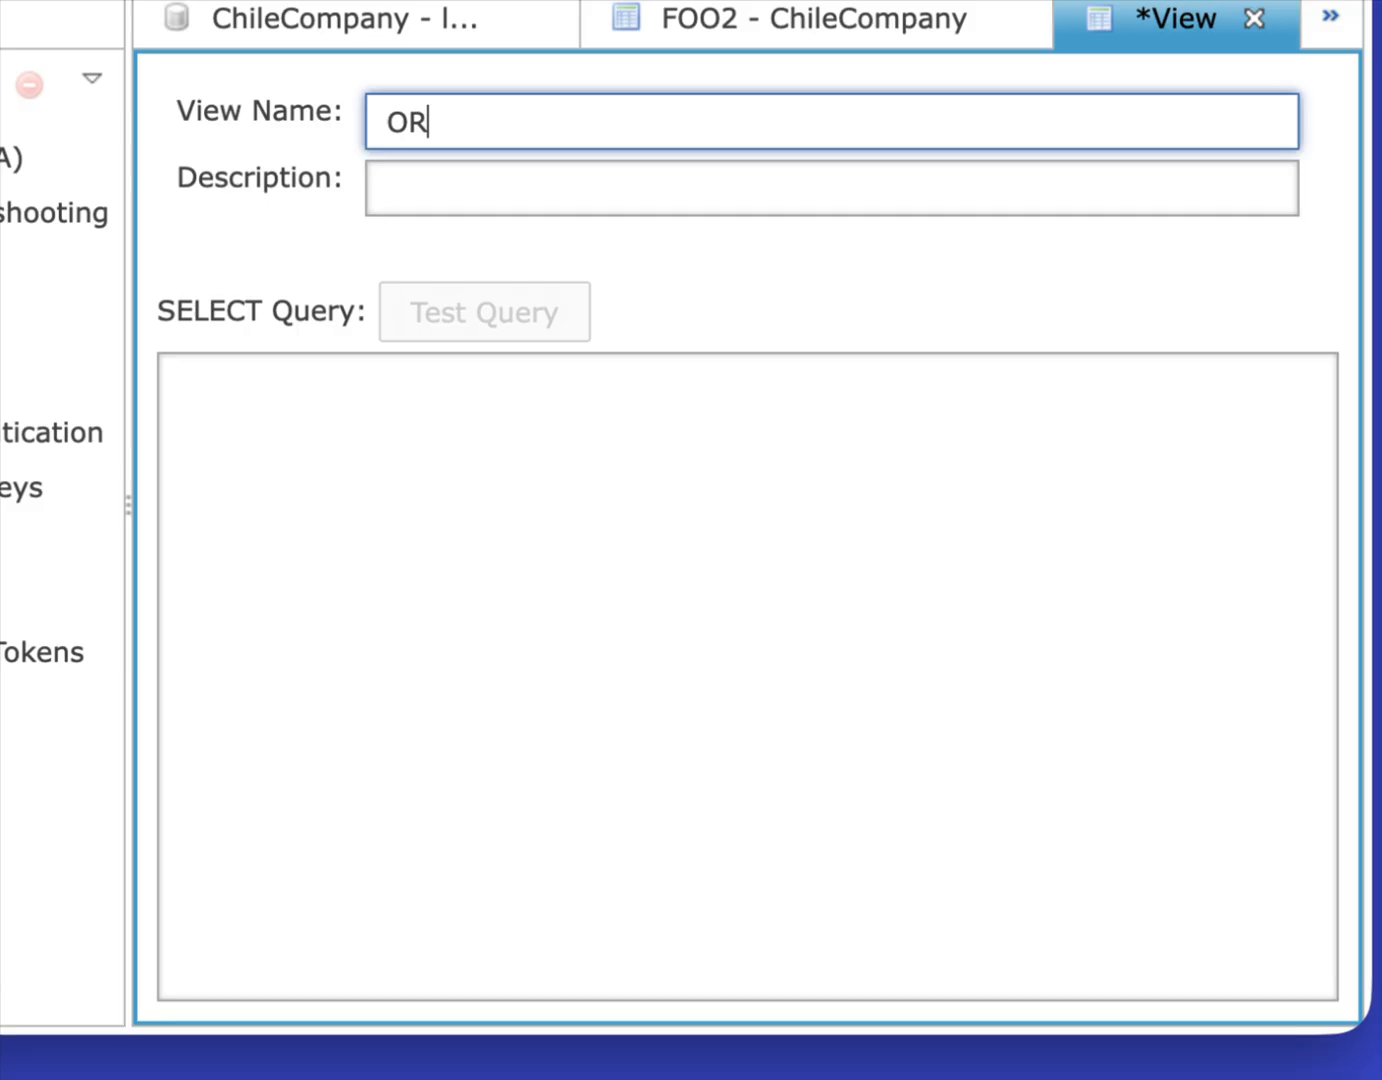
pyautogui.write('D_DET_')
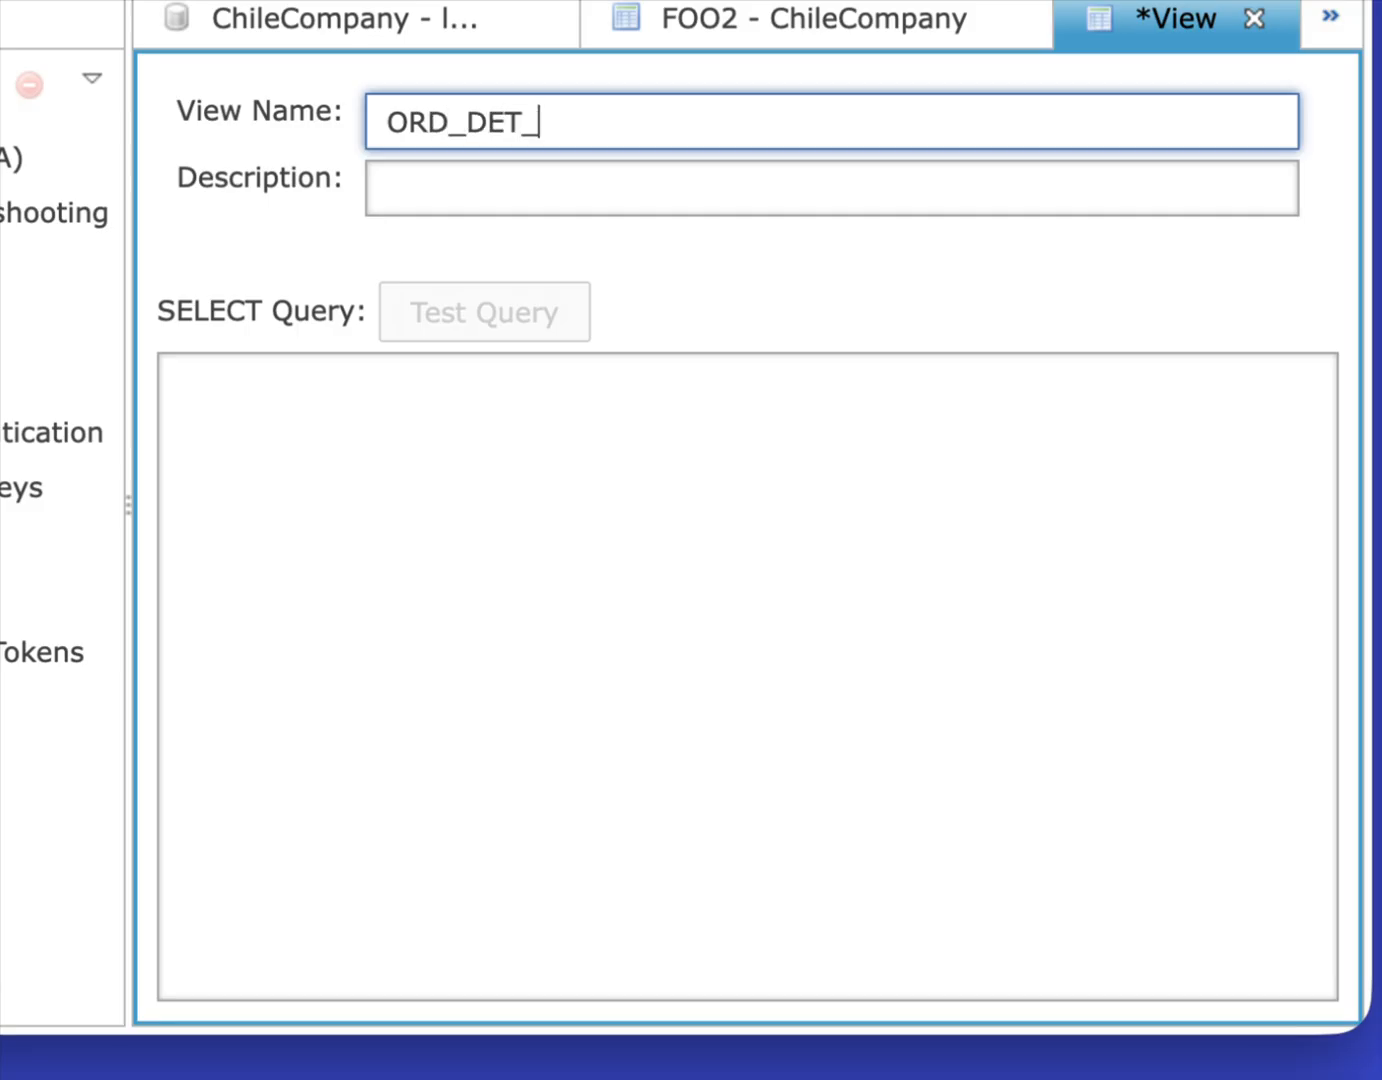
pyautogui.write('V')
# Step: Define the view's query as select * from ord_det where rec_type = 'D', then save and close the view
pyautogui.click(287, 495)
pyautogui.write('select * from ')
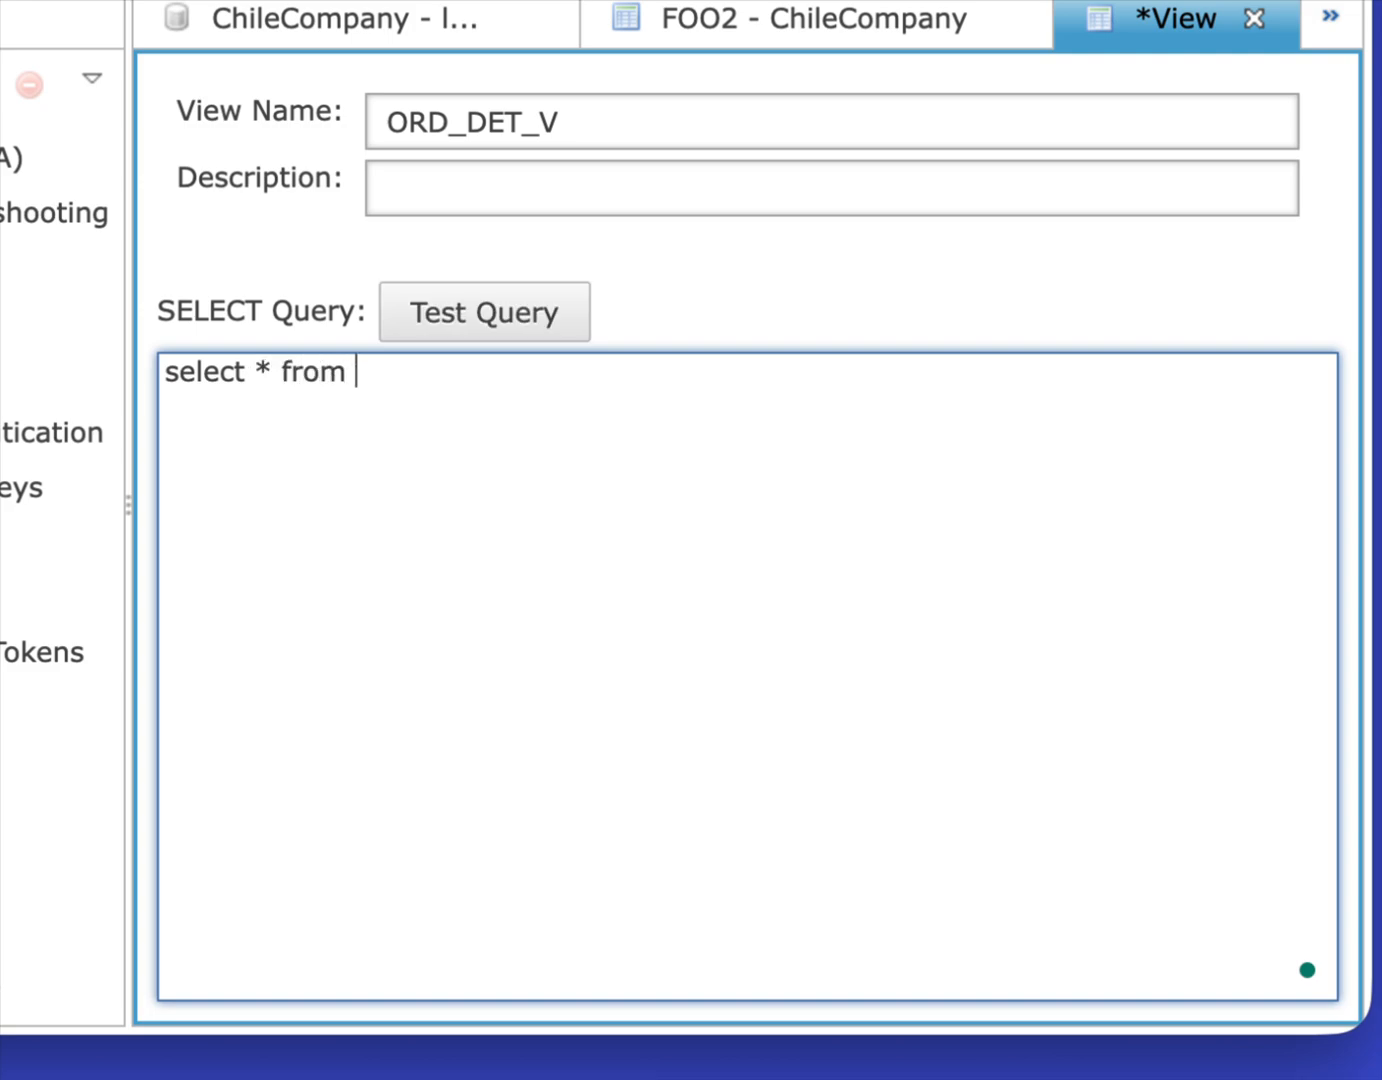
pyautogui.write('ord_det where rec')
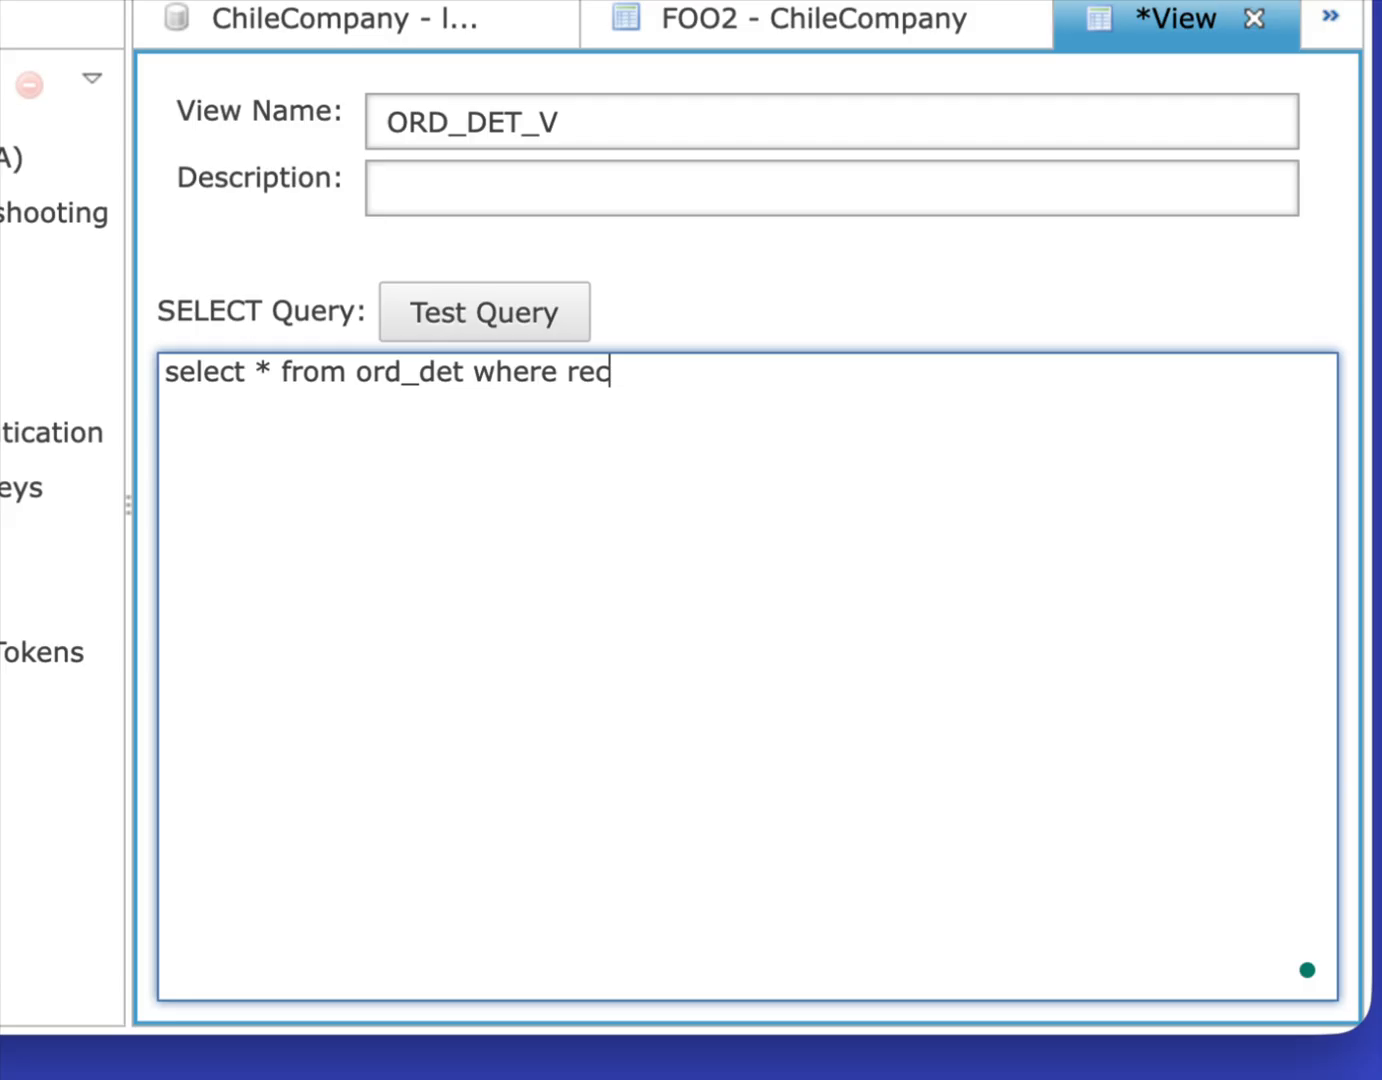
pyautogui.write("_type = 'D'")
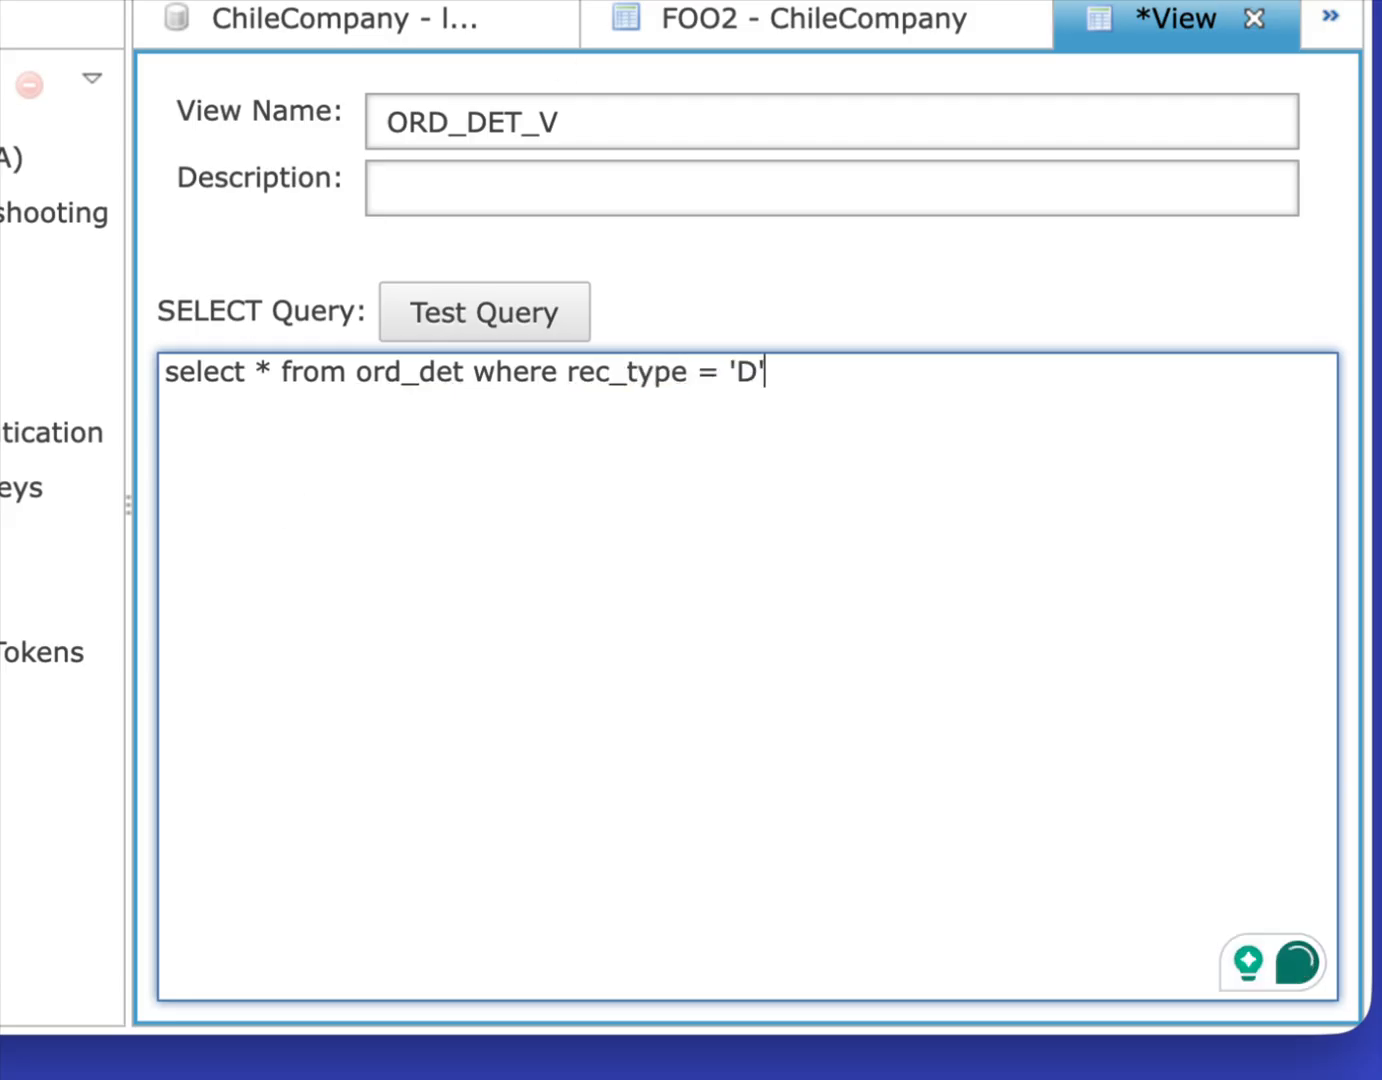
pyautogui.hotkey('ctrl', 's')
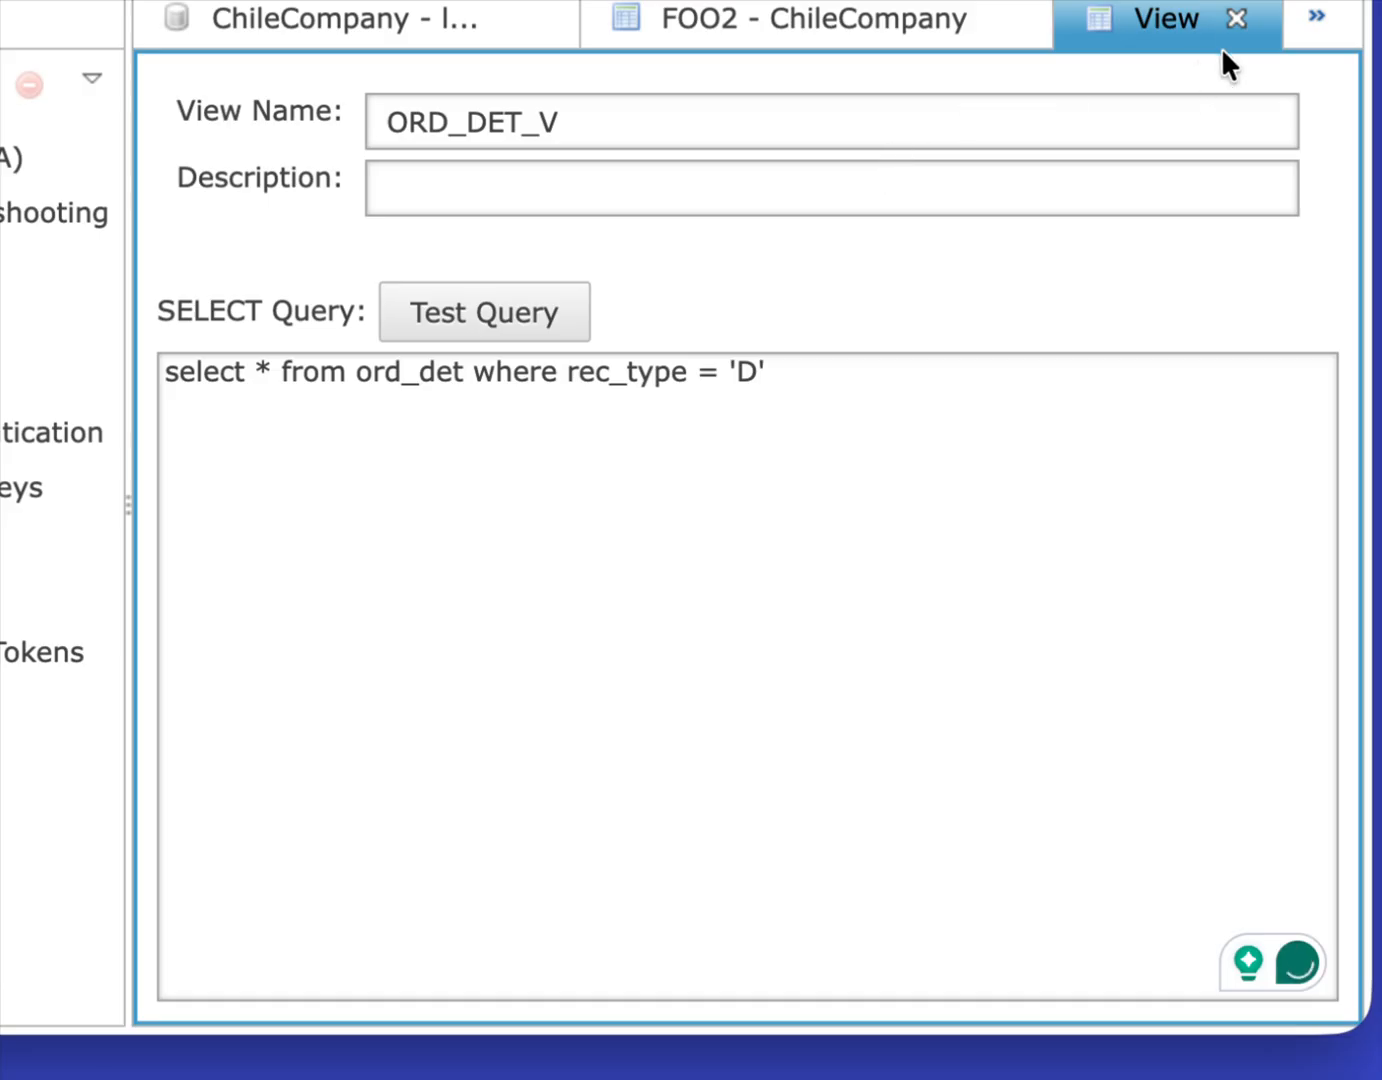
pyautogui.click(1233, 20)
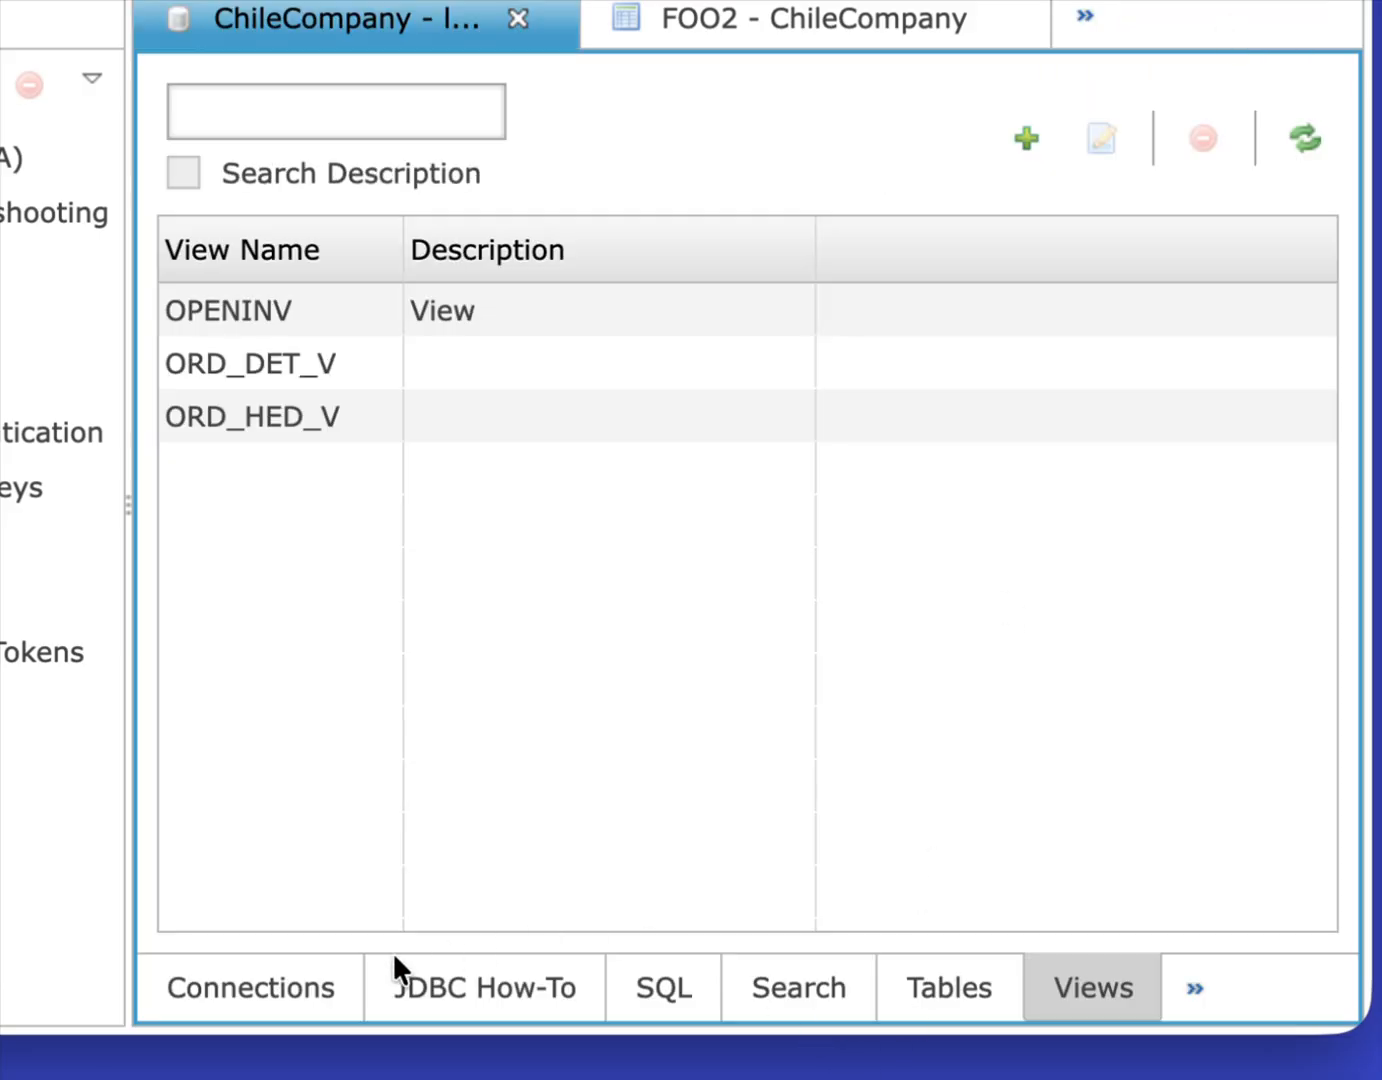
# Step: Change the ChileCompany SQL query to select * from ord_det_v, without a where clause, and run it
pyautogui.click(650, 962)
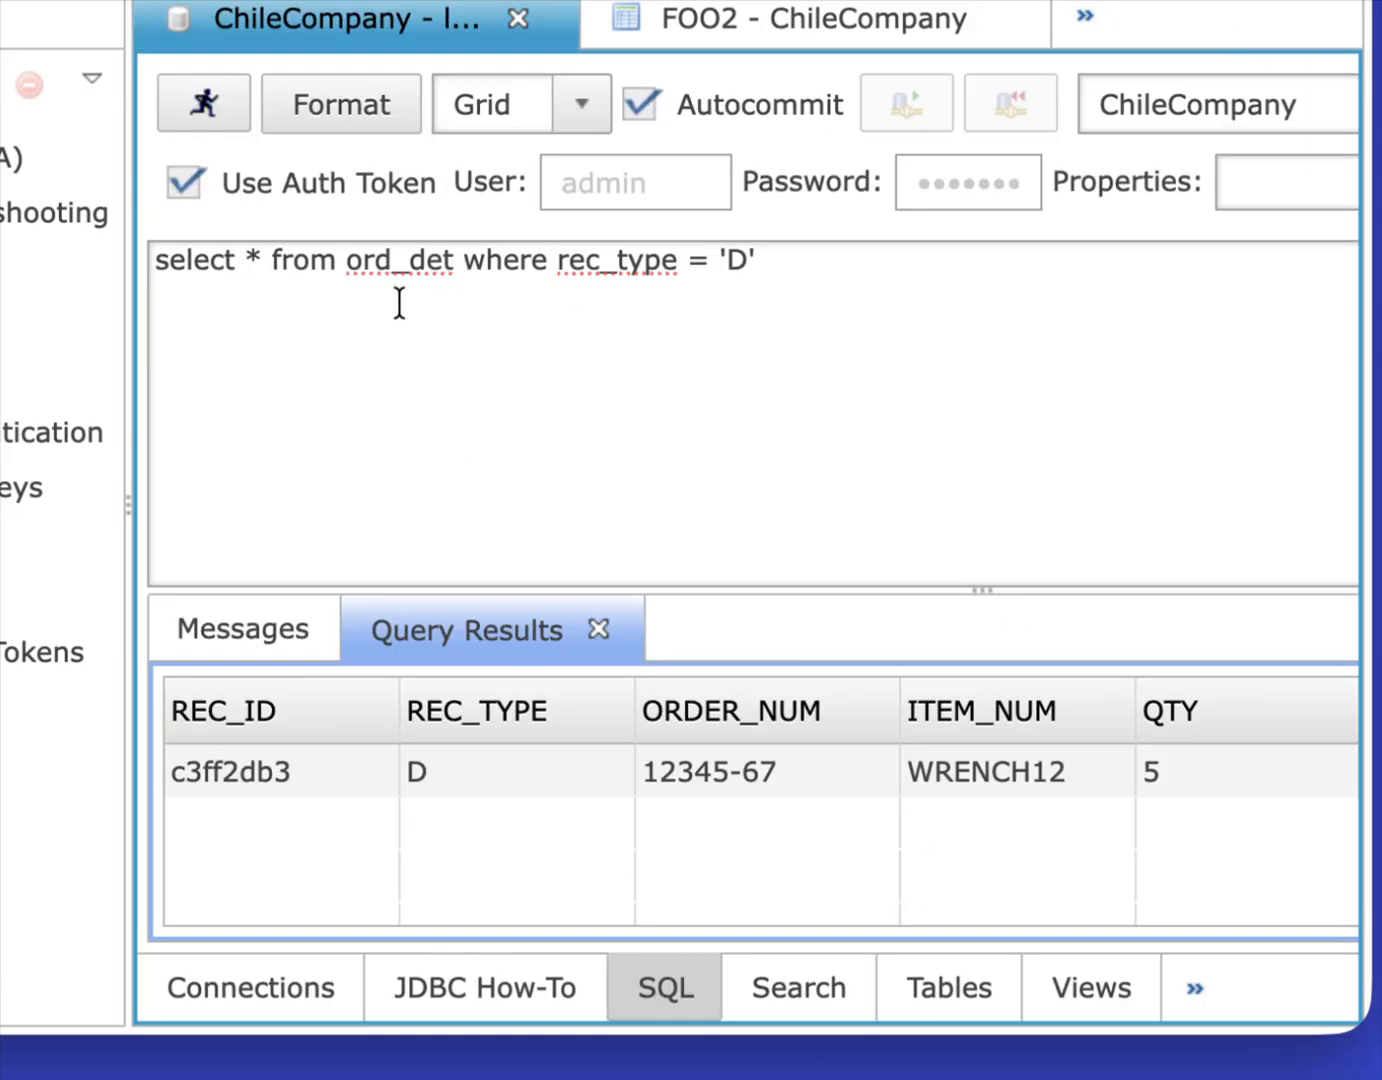
pyautogui.moveTo(554, 263); pyautogui.dragTo(787, 259)
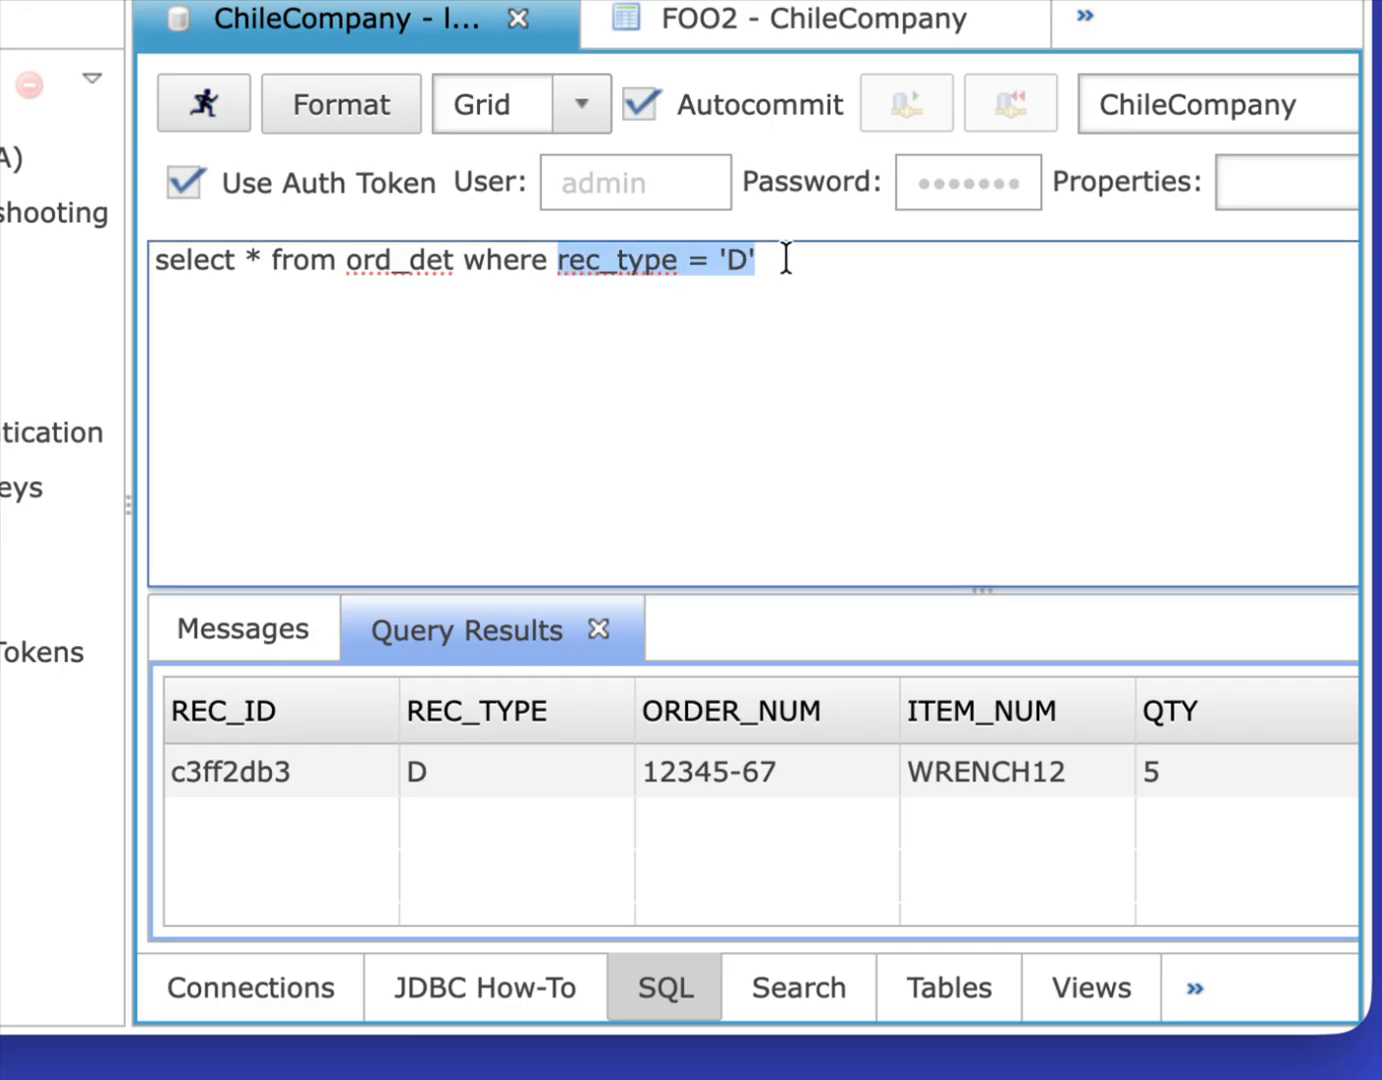
pyautogui.moveTo(453, 263); pyautogui.dragTo(806, 268)
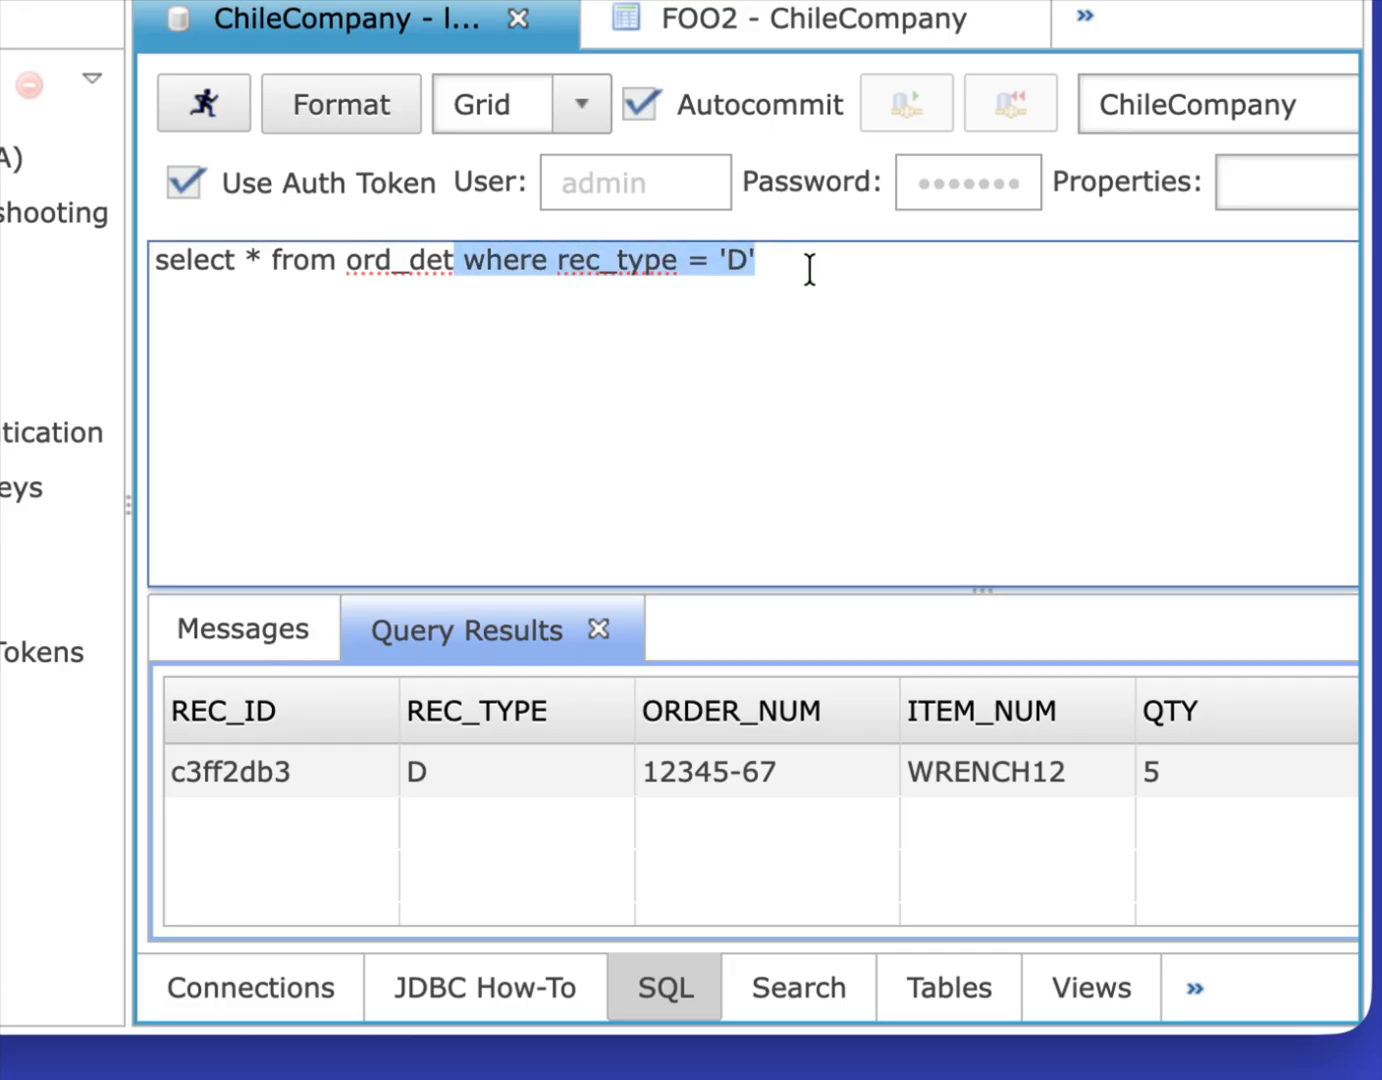
pyautogui.press('BackSpace')
pyautogui.write('_')
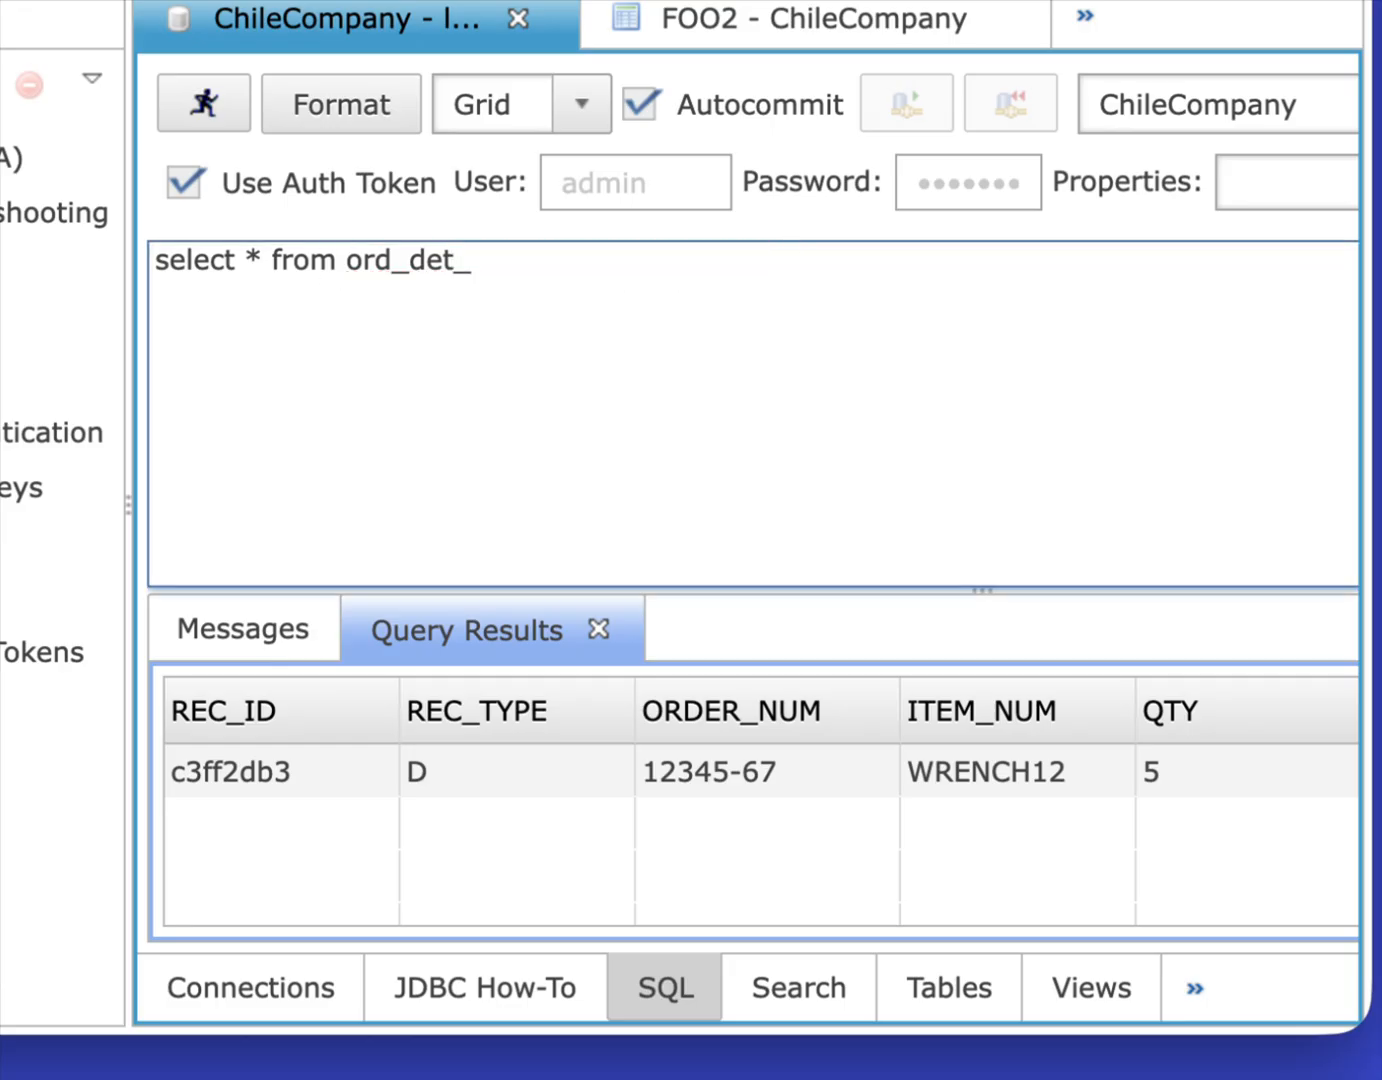
pyautogui.write('v')
pyautogui.click(196, 112)
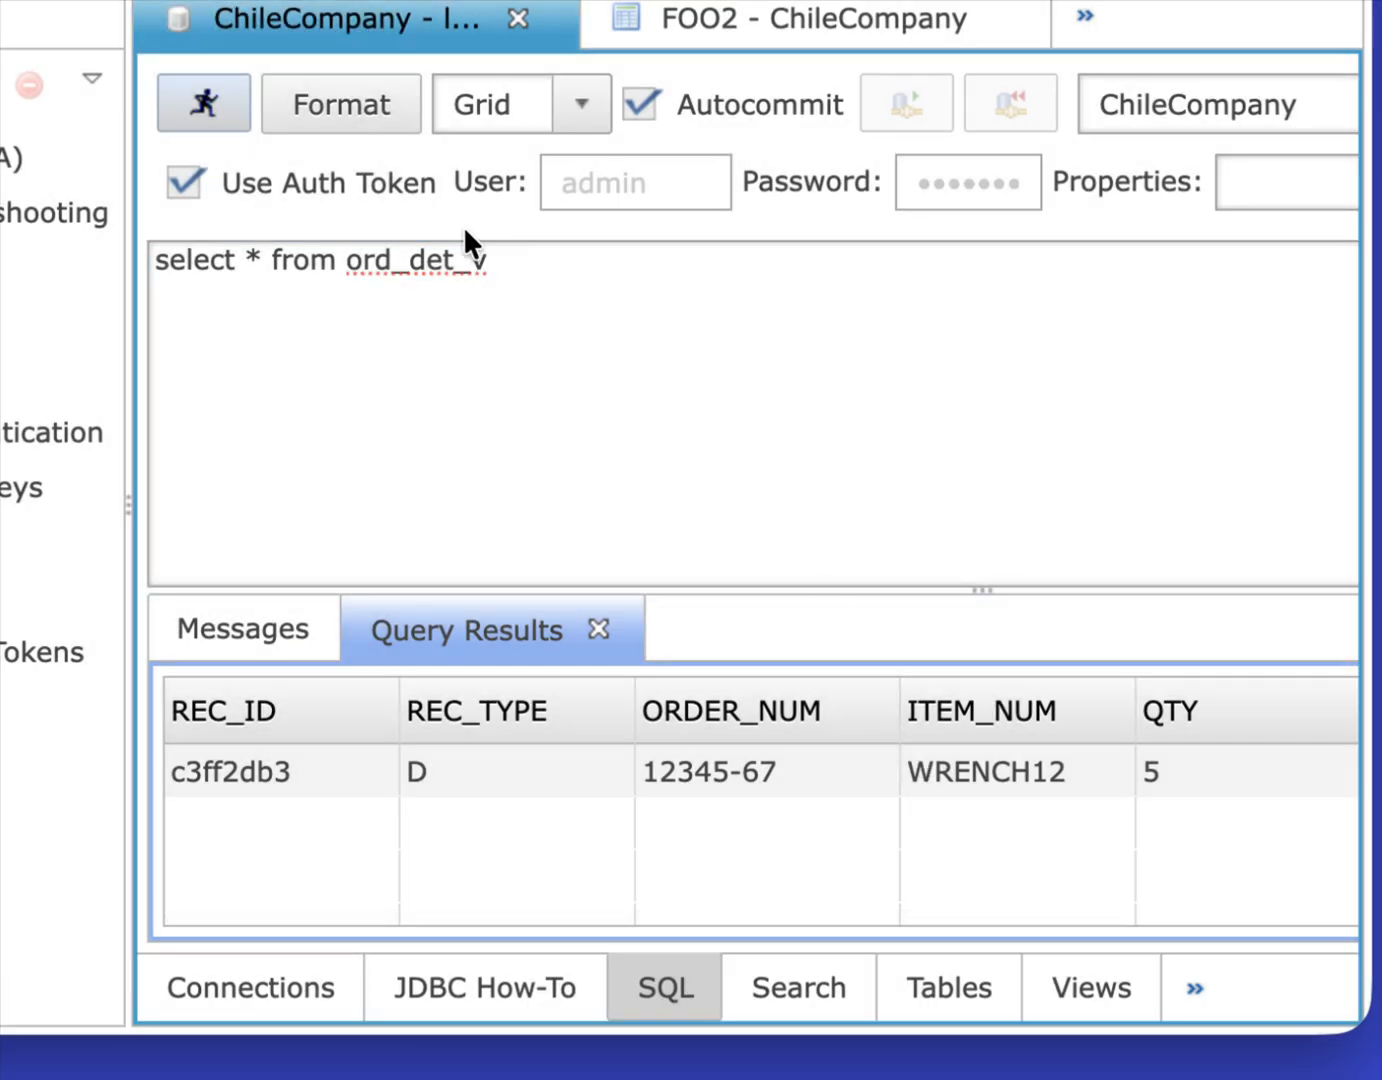
# Step: Change the query to select * from ord_hed_v and run it
pyautogui.click(454, 261)
pyautogui.press('BackSpace')
pyautogui.press('BackSpace')
pyautogui.press('BackSpace')
pyautogui.write('h')
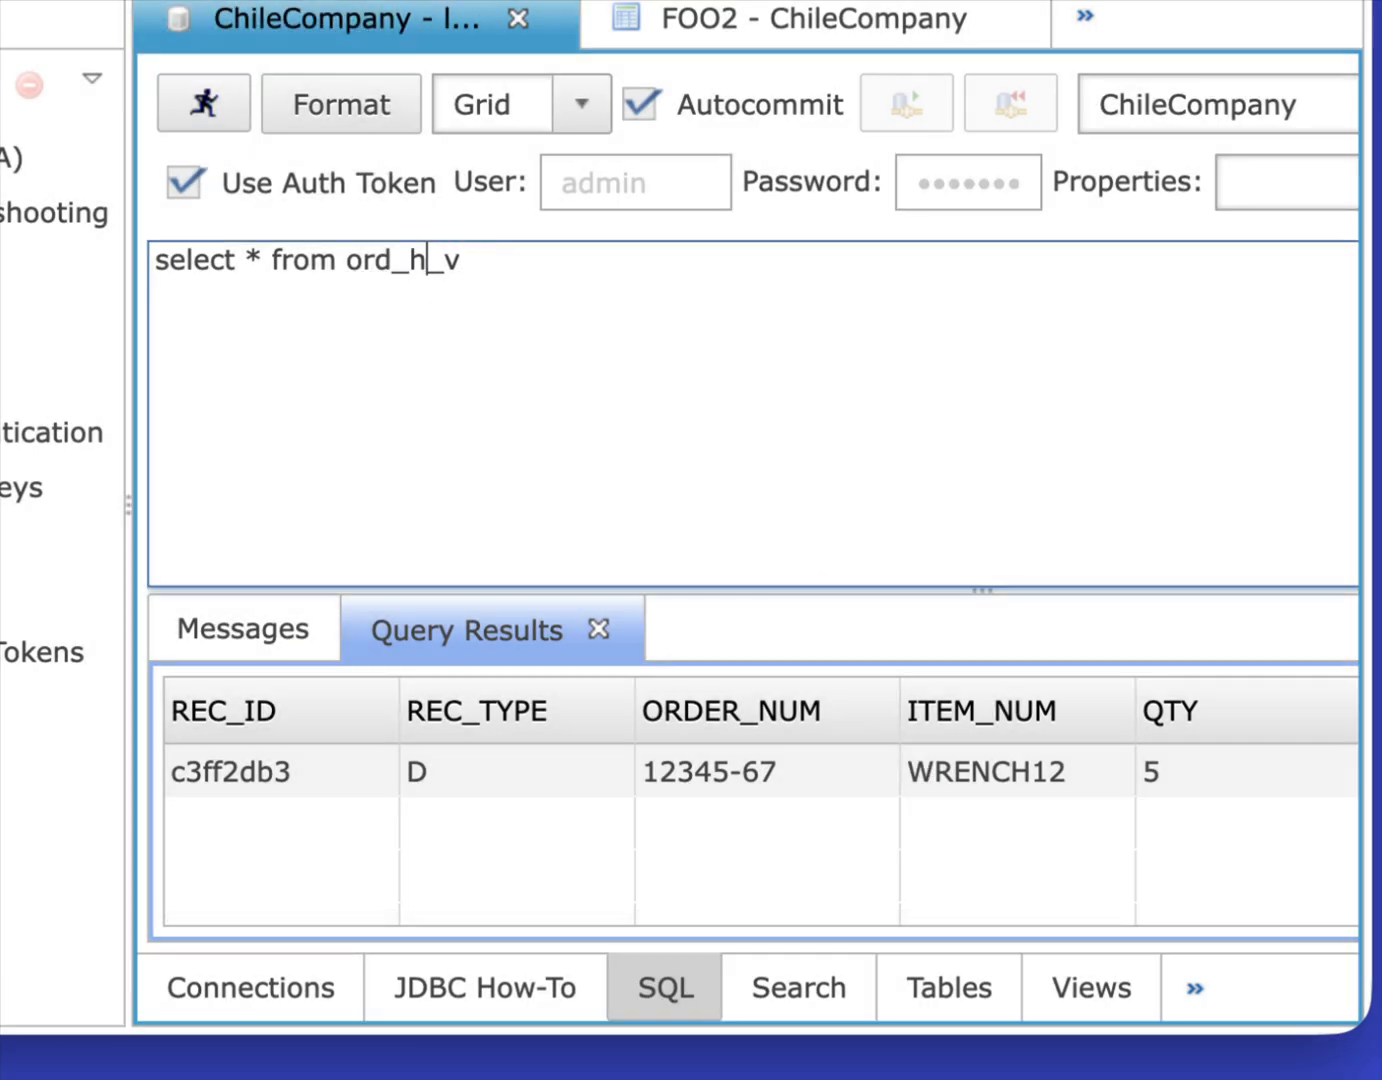
pyautogui.write('ed')
pyautogui.click(210, 110)
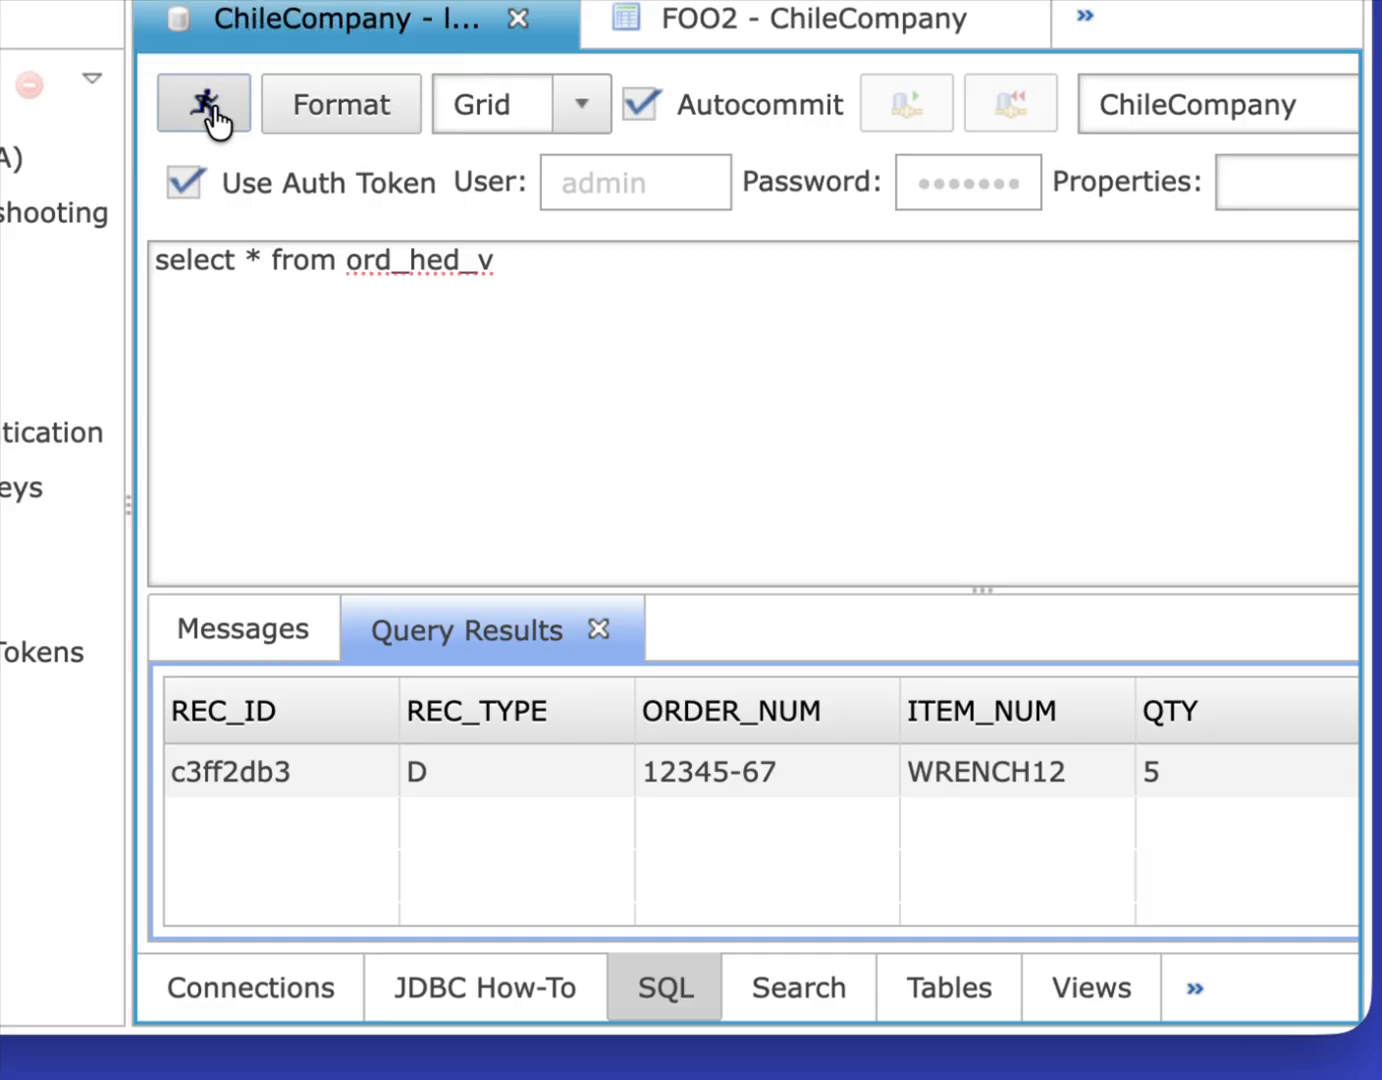